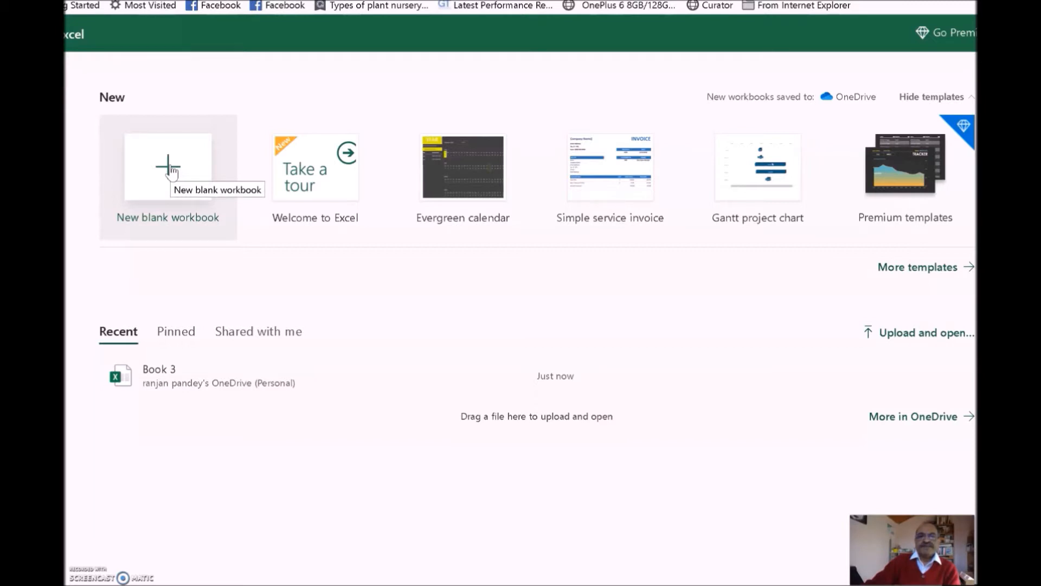
Step: Create a new blank workbook and select cell E4 in its empty sheet
{"action": "left_click", "coordinate": [169, 171]}
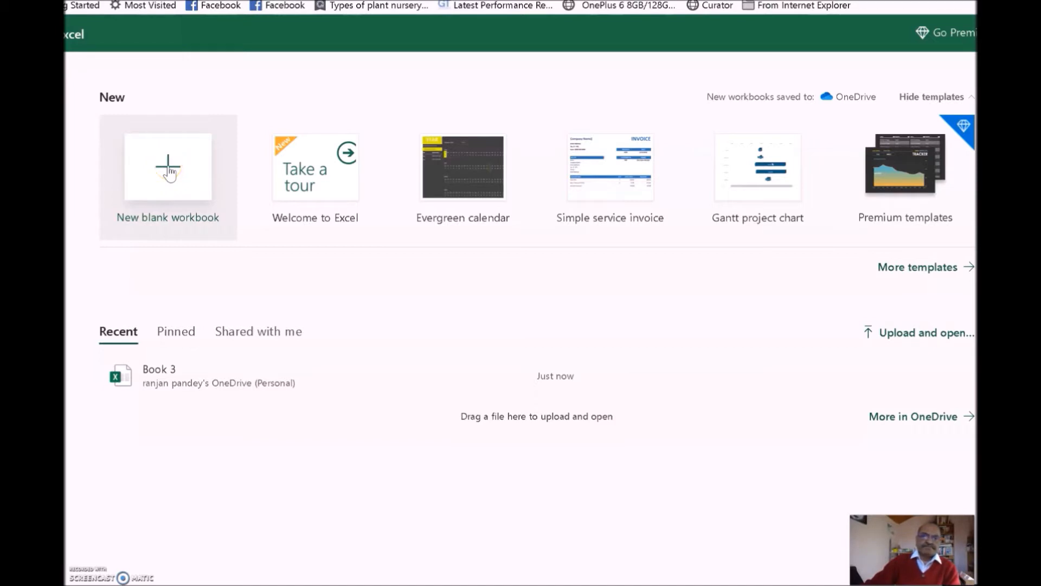
{"action": "left_click", "coordinate": [168, 170]}
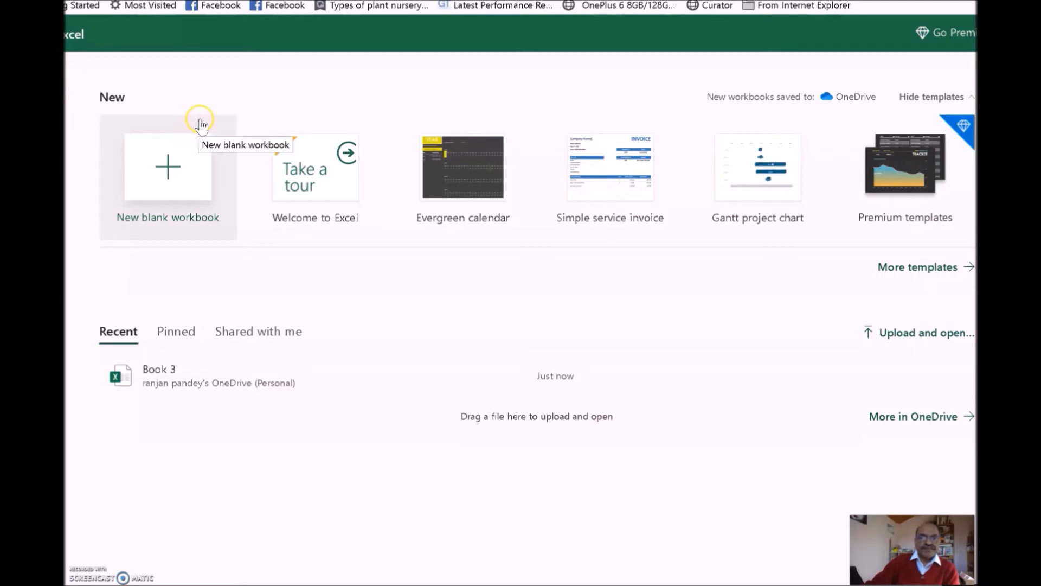
{"action": "left_click", "coordinate": [172, 168]}
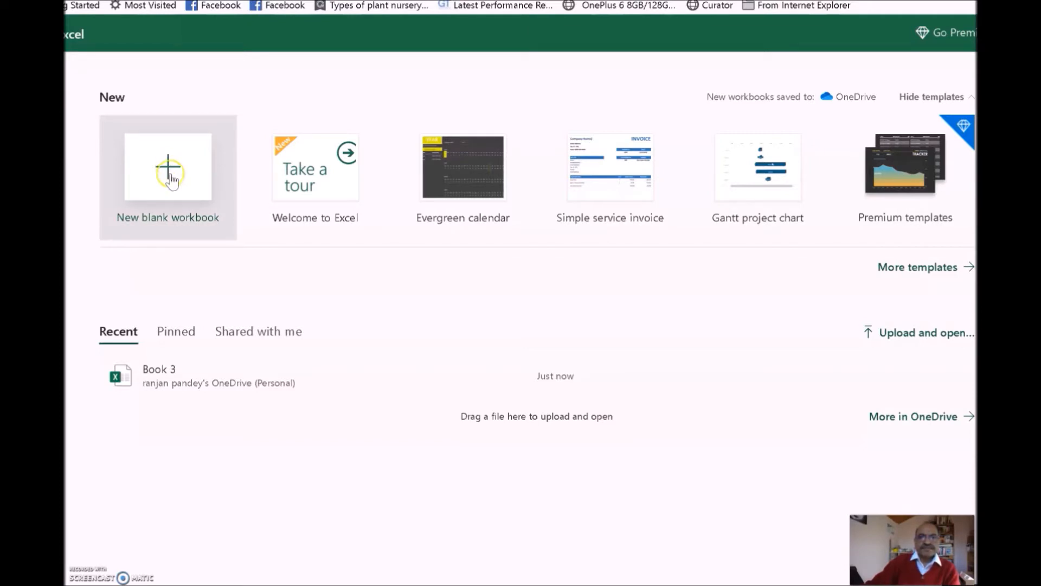
{"action": "left_click", "coordinate": [174, 217]}
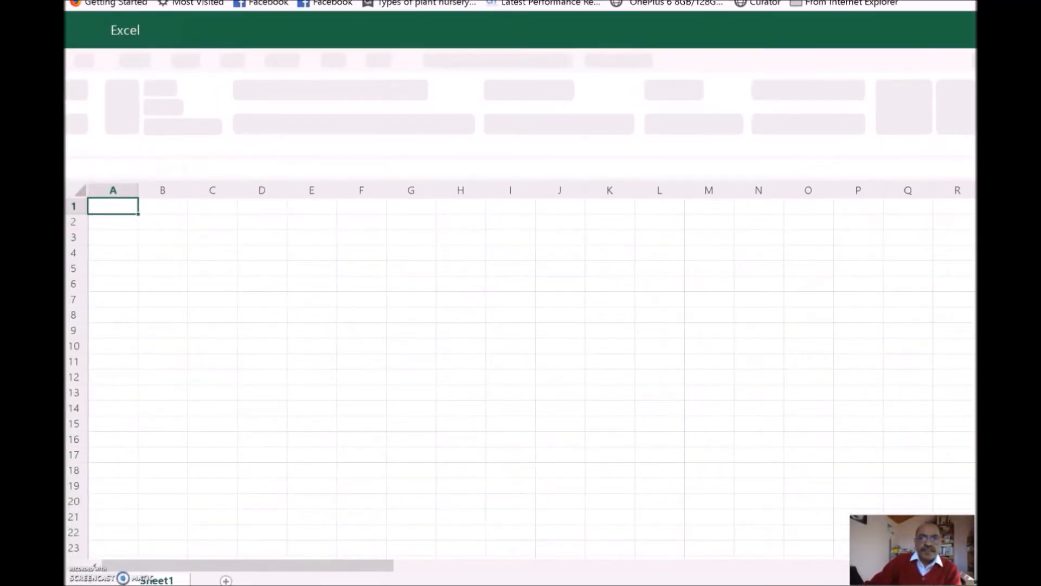
{"action": "left_click", "coordinate": [328, 251]}
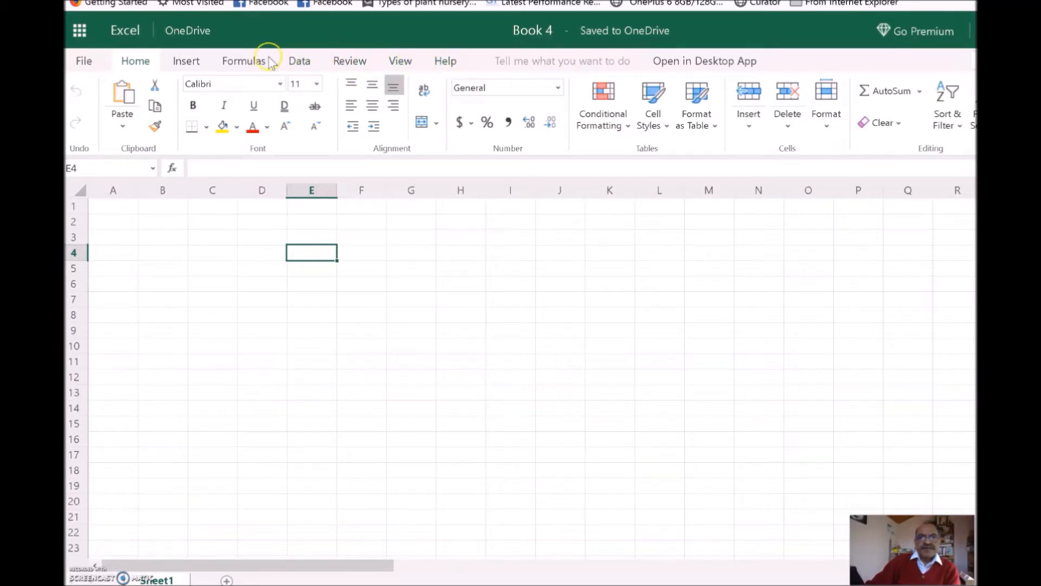
Step: Look over the file operations and the recent documents available for opening, and return to the sheet
{"action": "left_click", "coordinate": [84, 60]}
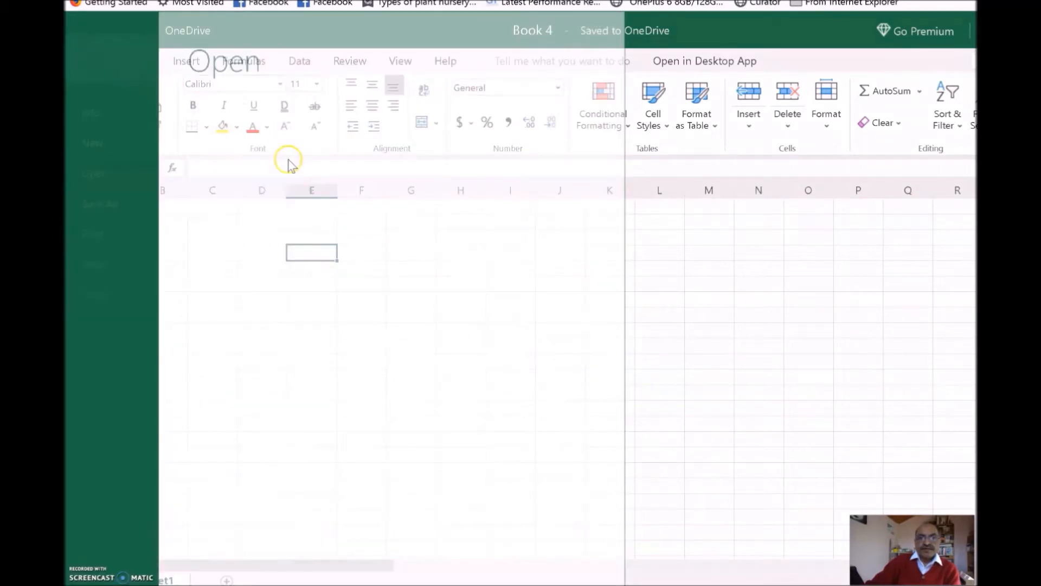
{"action": "left_click", "coordinate": [253, 251]}
{"action": "left_click", "coordinate": [83, 59]}
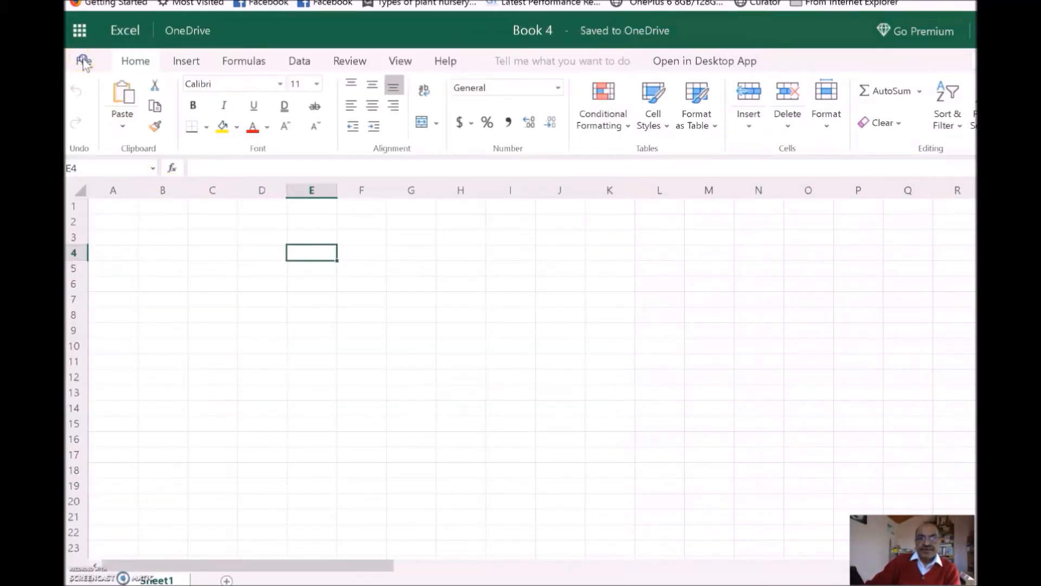
{"action": "left_click", "coordinate": [96, 174]}
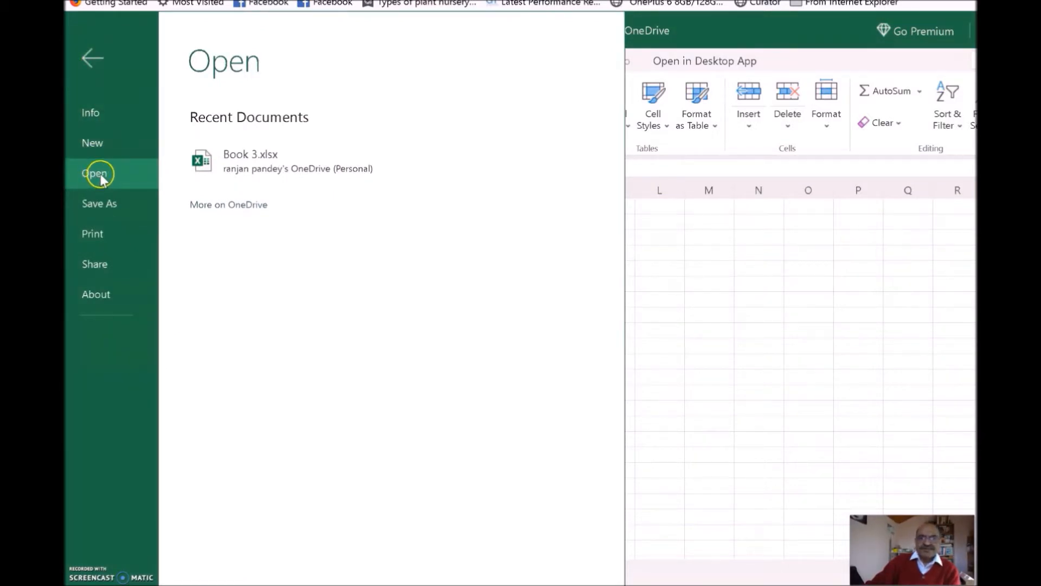
{"action": "left_click", "coordinate": [706, 254]}
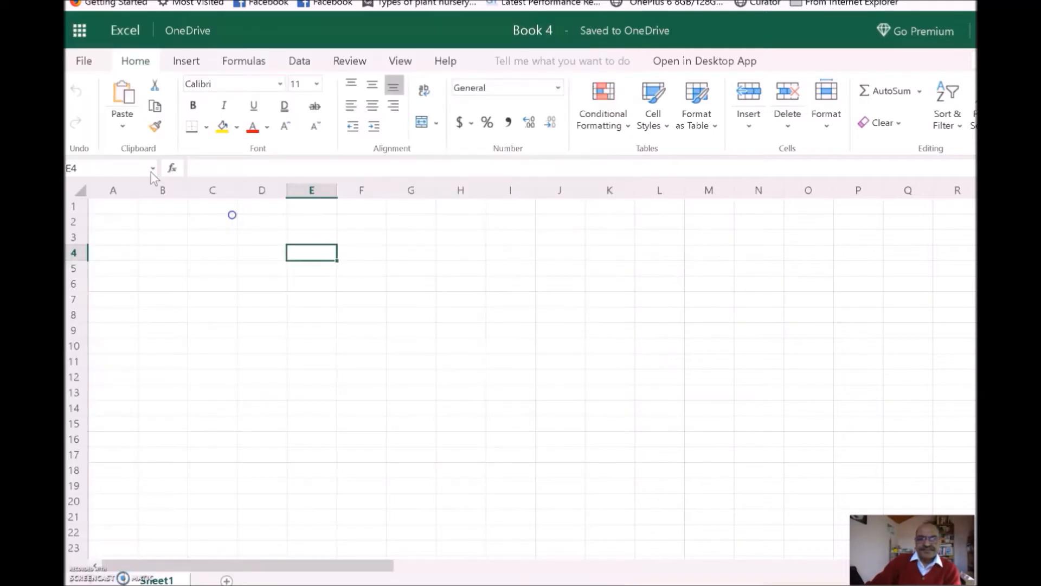
Step: Examine the commands available for home formatting, inserting, formulas, data and review
{"action": "left_click", "coordinate": [136, 60]}
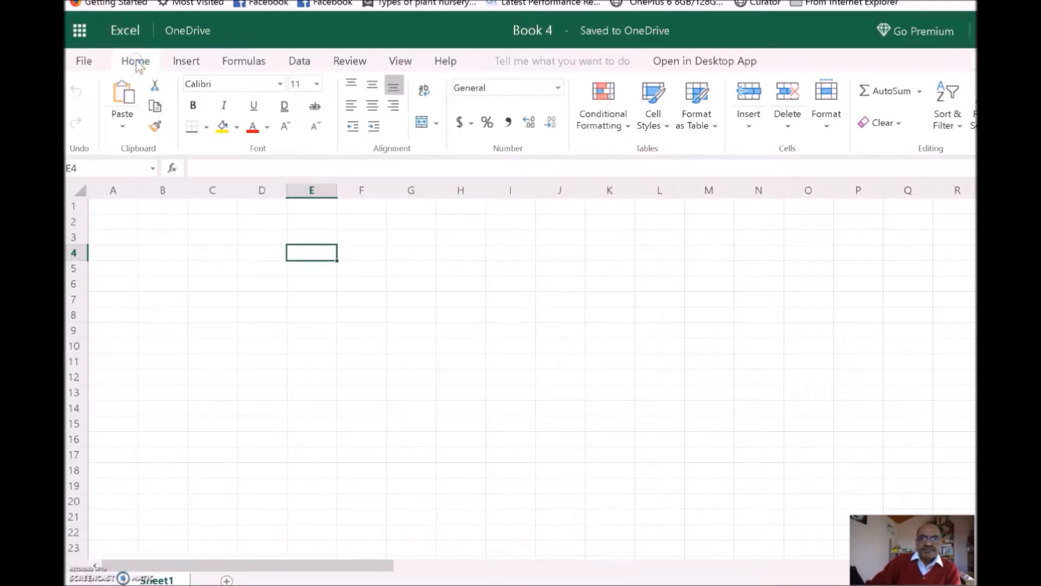
{"action": "left_click", "coordinate": [186, 61]}
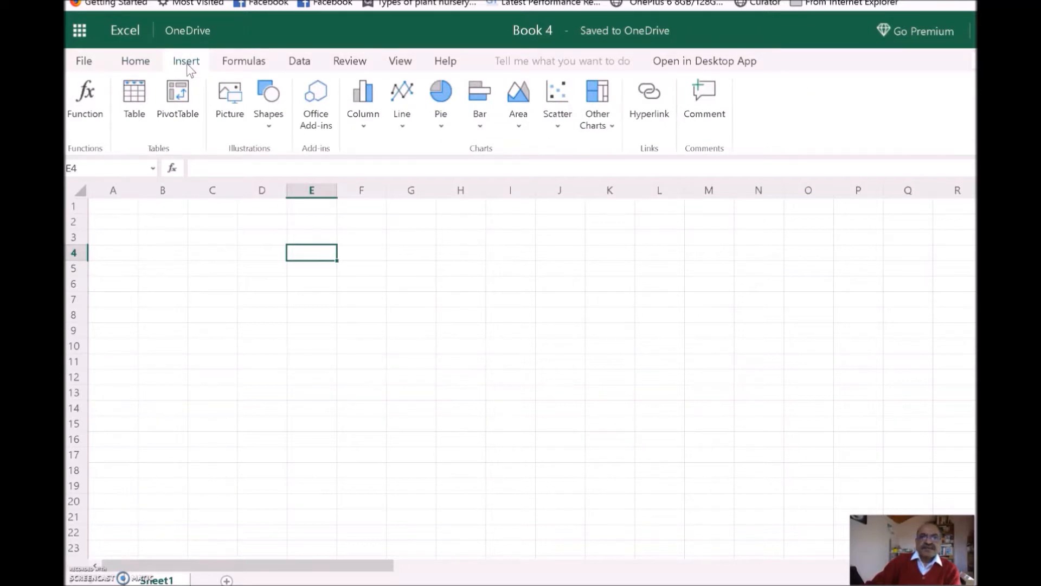
{"action": "left_click", "coordinate": [244, 62]}
{"action": "left_click", "coordinate": [251, 62]}
{"action": "left_click", "coordinate": [255, 61]}
{"action": "left_click", "coordinate": [256, 64]}
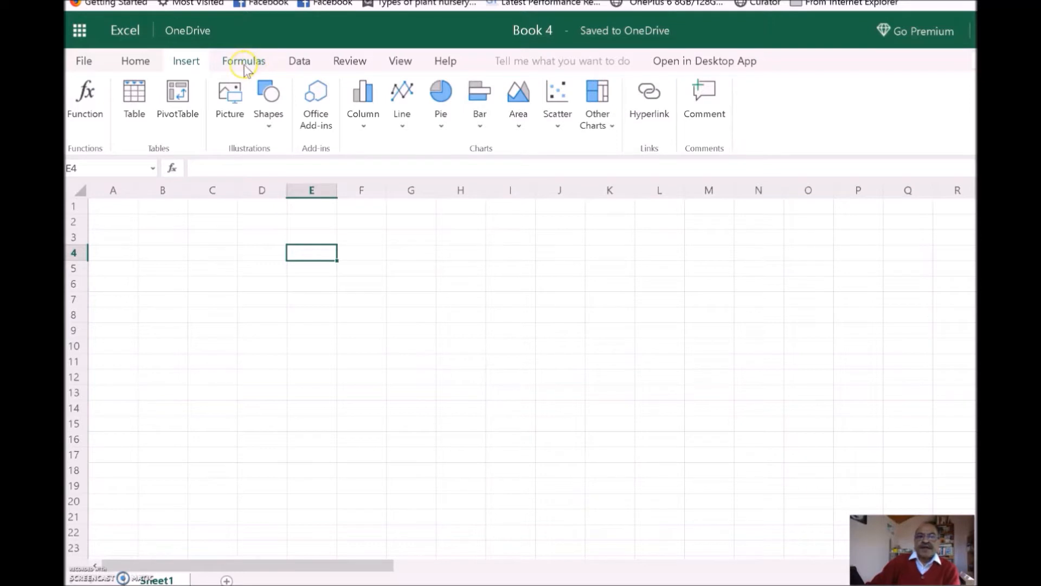
{"action": "left_click", "coordinate": [253, 66]}
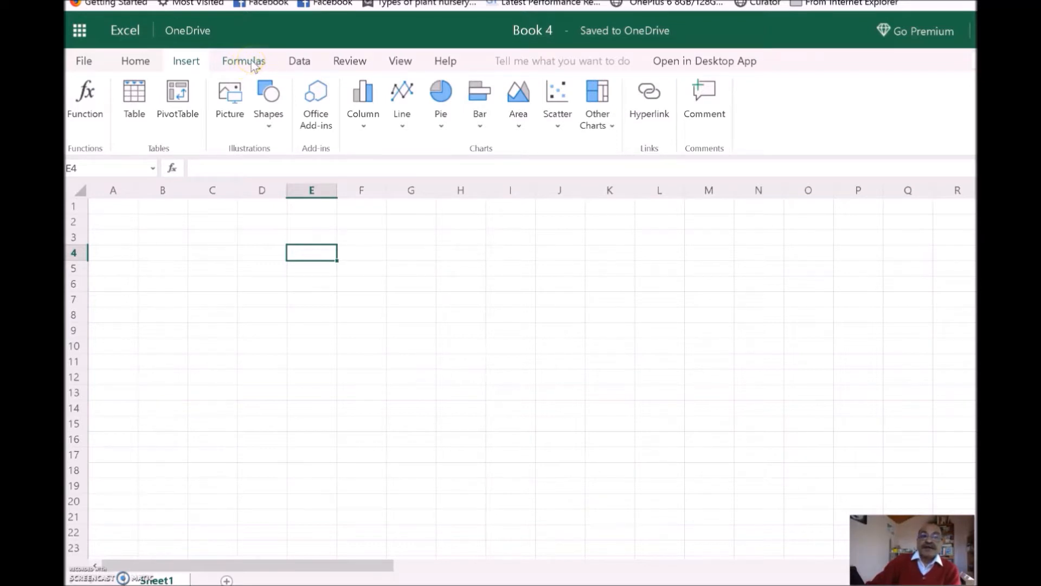
{"action": "left_click", "coordinate": [245, 61]}
{"action": "left_click", "coordinate": [304, 62]}
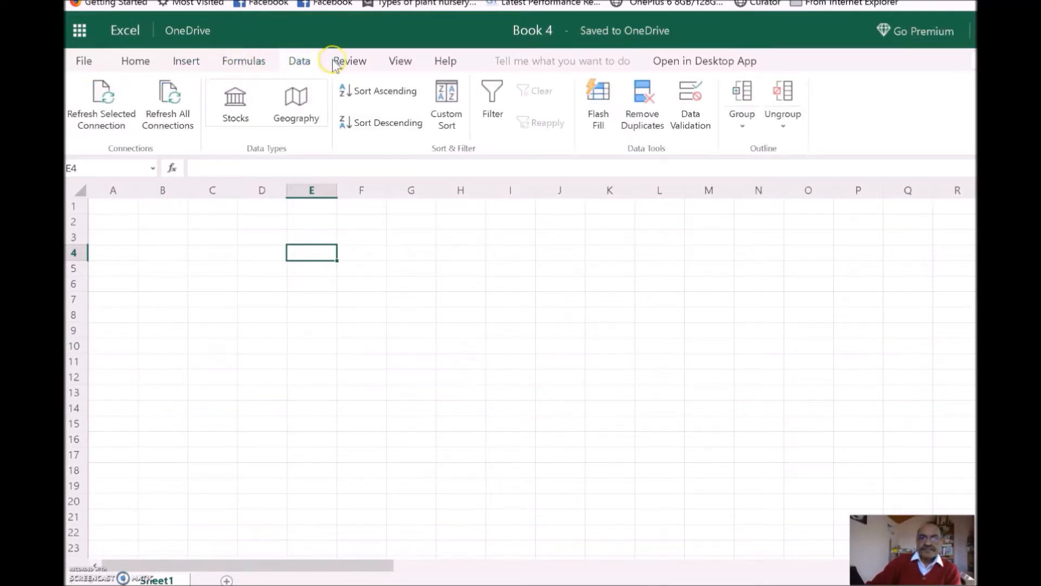
{"action": "left_click", "coordinate": [357, 60]}
{"action": "left_click", "coordinate": [140, 60]}
{"action": "left_click", "coordinate": [145, 54]}
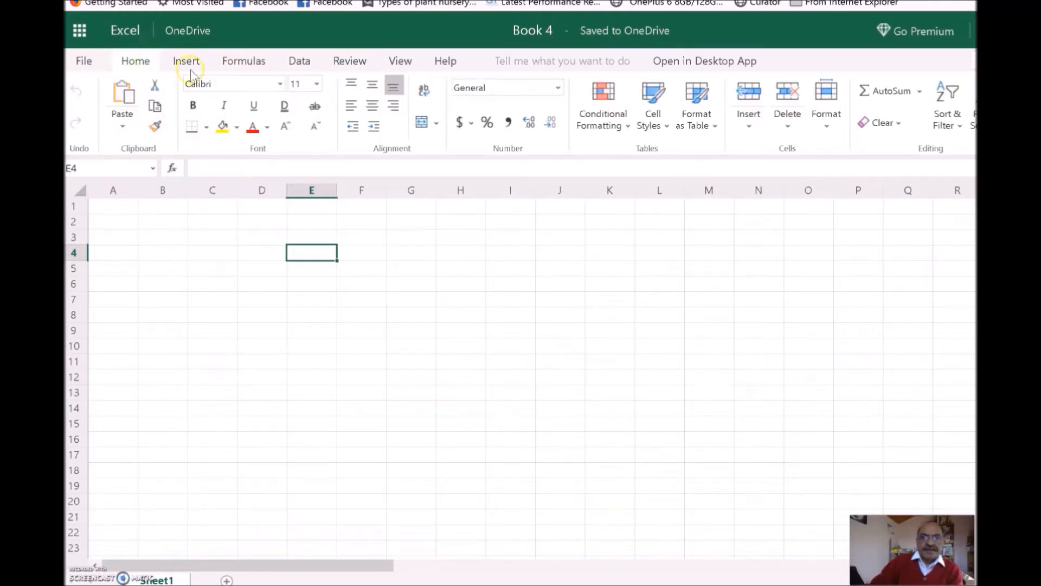
{"action": "left_click", "coordinate": [80, 138]}
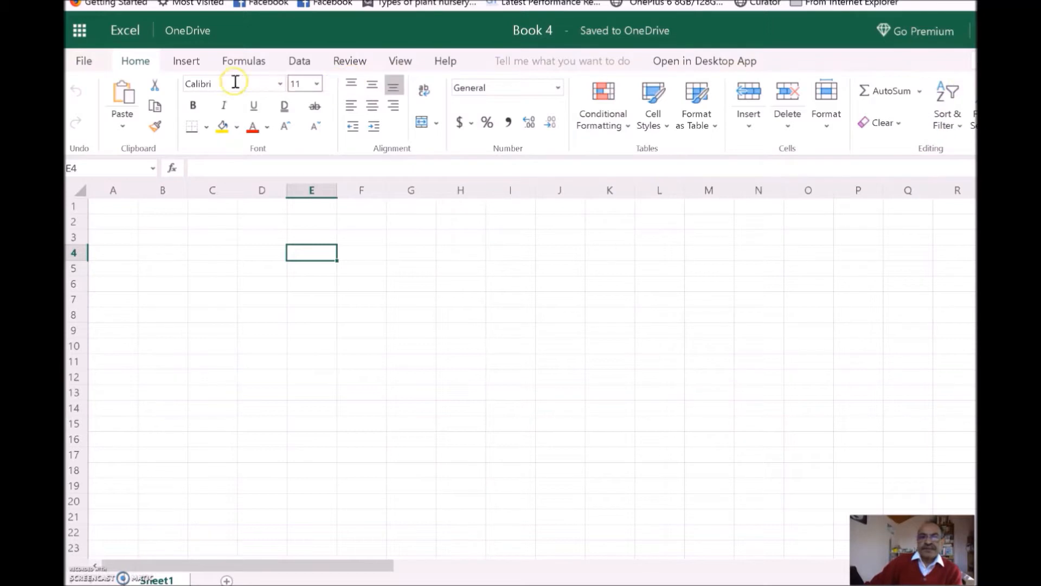
{"action": "left_click", "coordinate": [188, 60]}
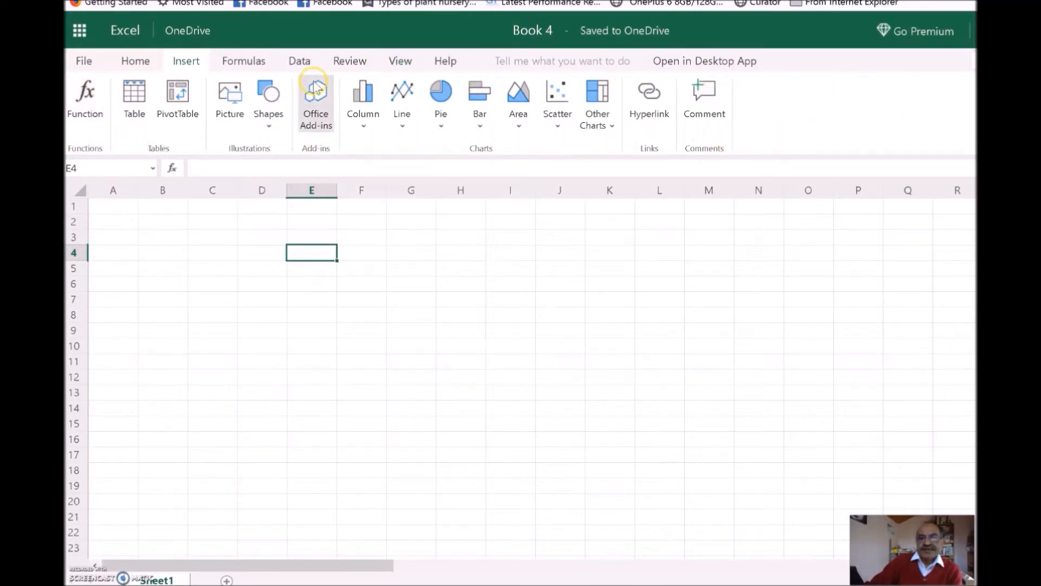
{"action": "left_click", "coordinate": [242, 62]}
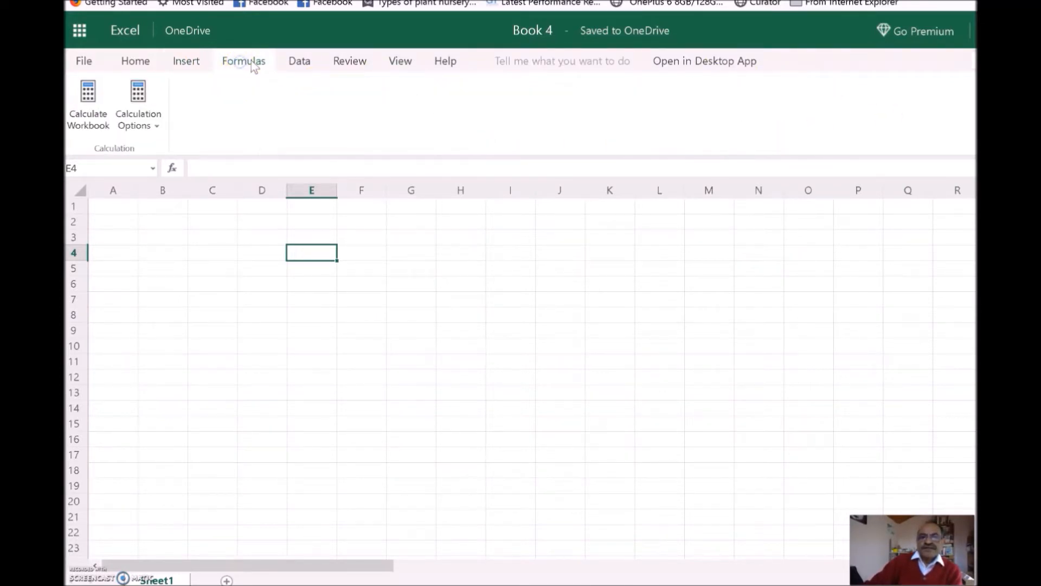
{"action": "left_click", "coordinate": [289, 64]}
{"action": "left_click", "coordinate": [300, 61]}
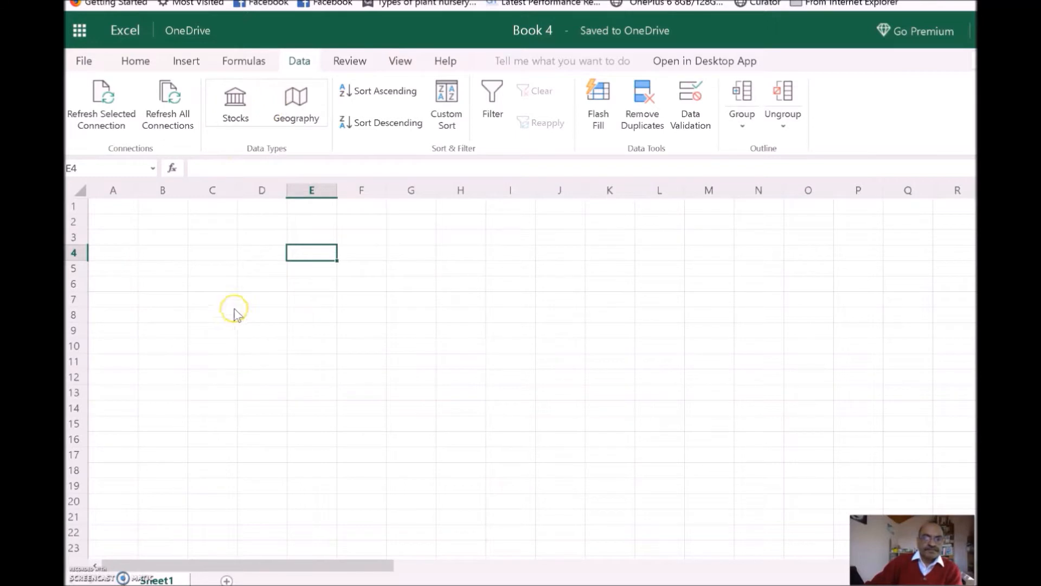
Step: Select column D and row 4 in turn to locate cell D4 where they cross
{"action": "left_click", "coordinate": [265, 281]}
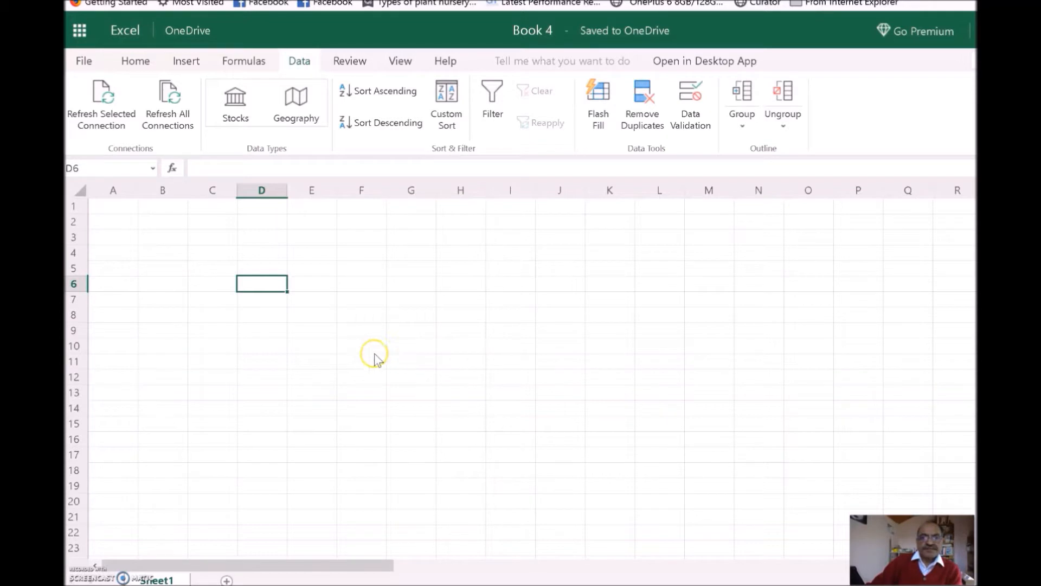
{"action": "left_click", "coordinate": [264, 191]}
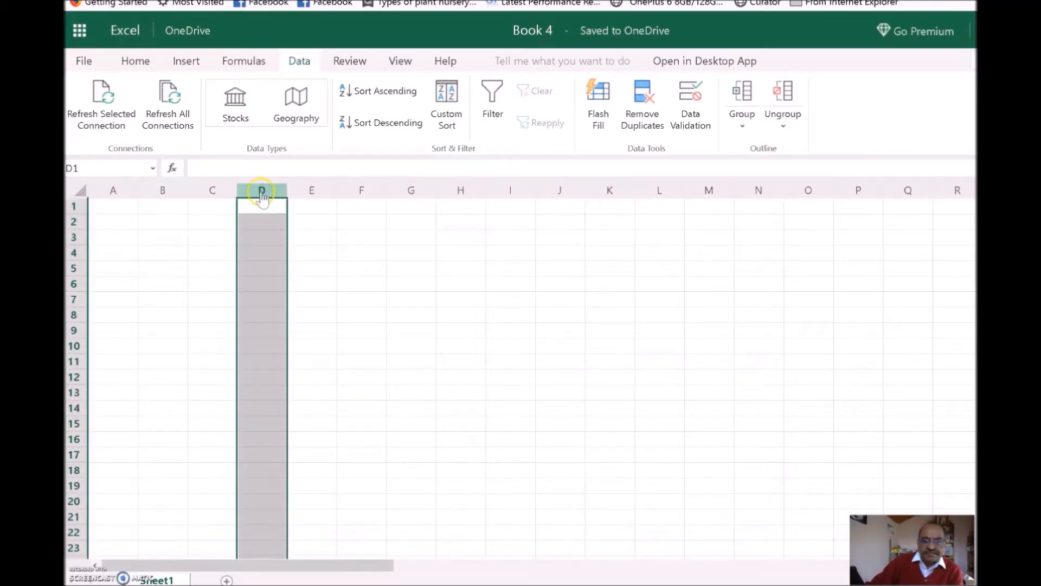
{"action": "left_click", "coordinate": [73, 254]}
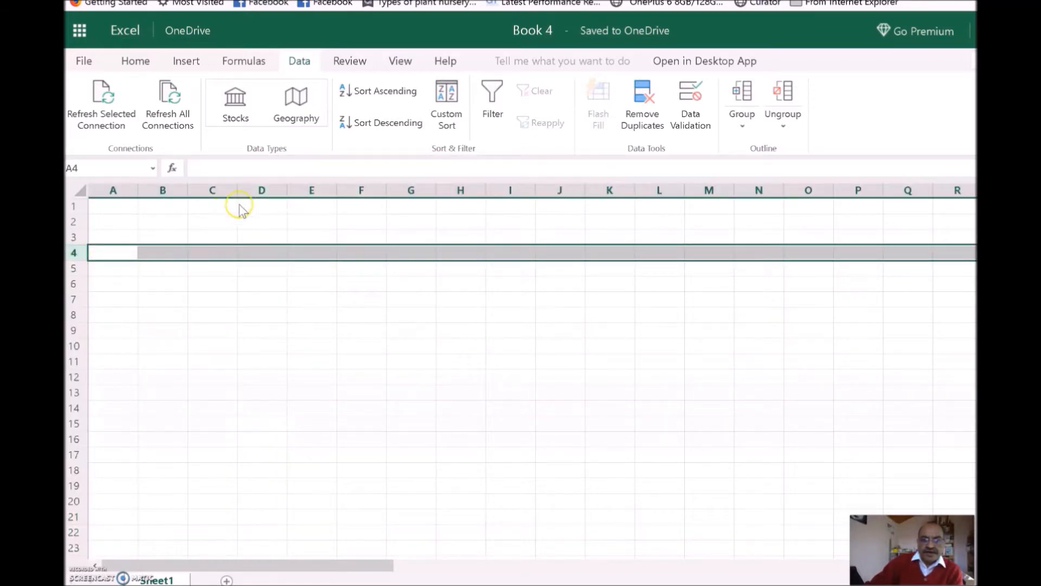
{"action": "left_click", "coordinate": [264, 254]}
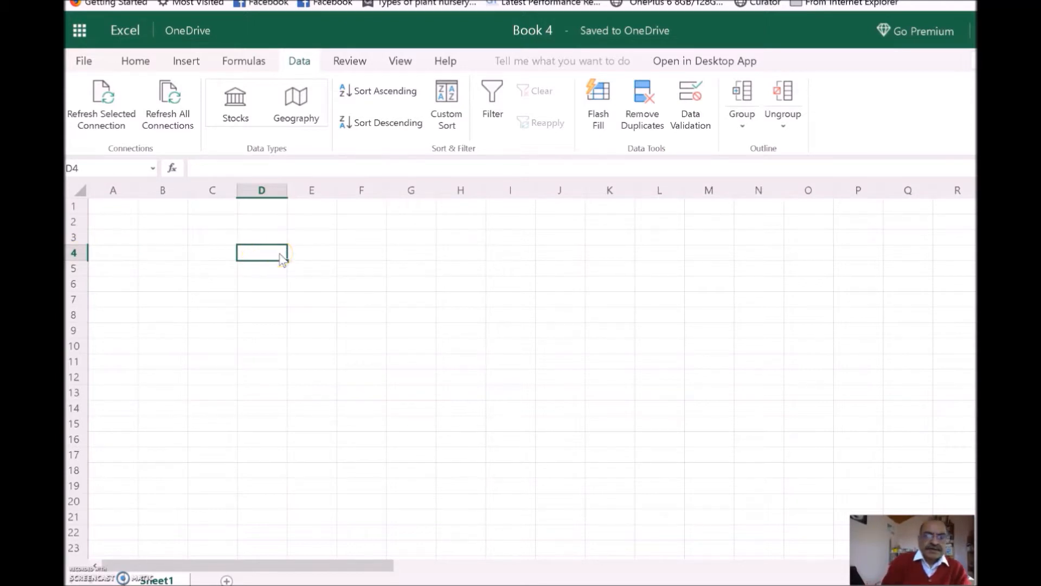
Step: Enter the text D4 in cell D4 as a trial and erase it again
{"action": "type", "text": "D4"}
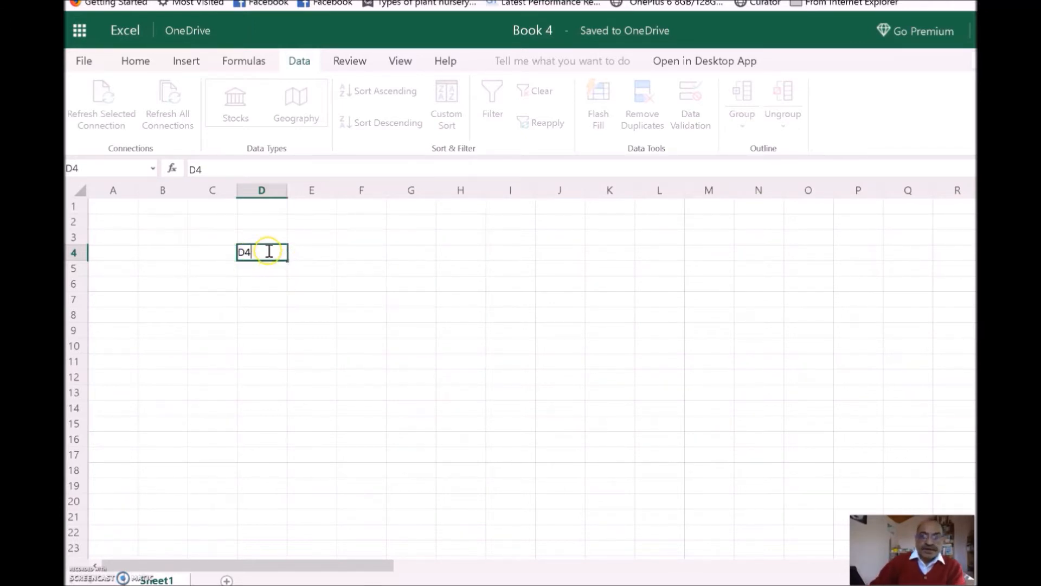
{"action": "key", "text": "BackSpace"}
{"action": "key", "text": "BackSpace"}
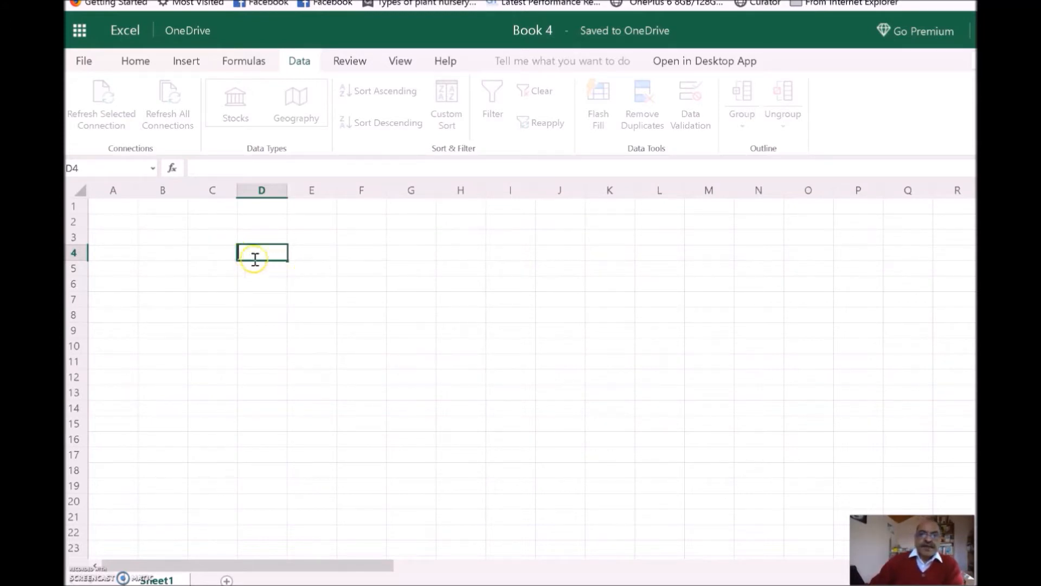
{"action": "left_click", "coordinate": [306, 272]}
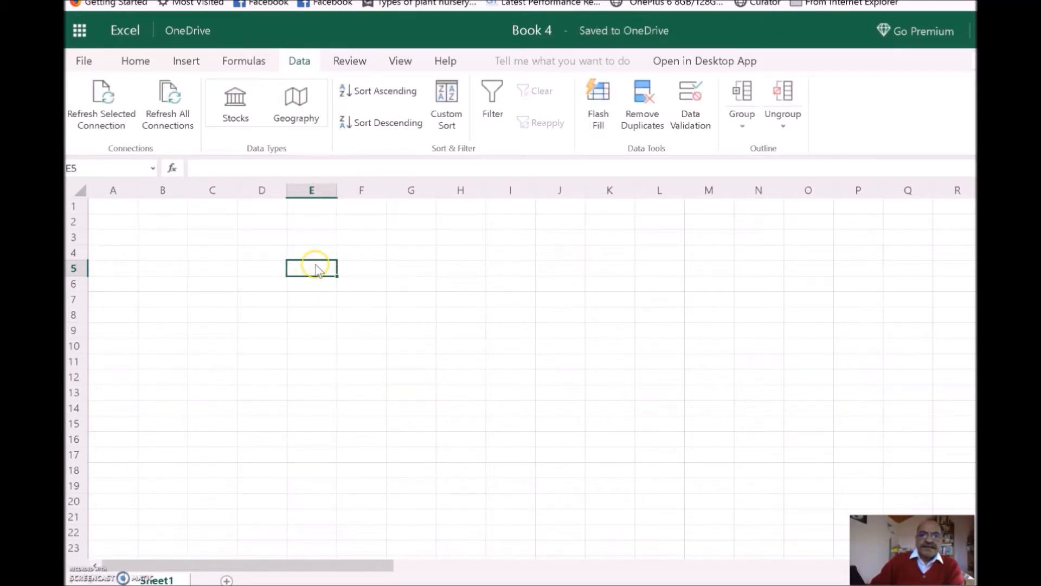
{"action": "left_click_drag", "start_coordinate": [322, 266], "coordinate": [480, 362]}
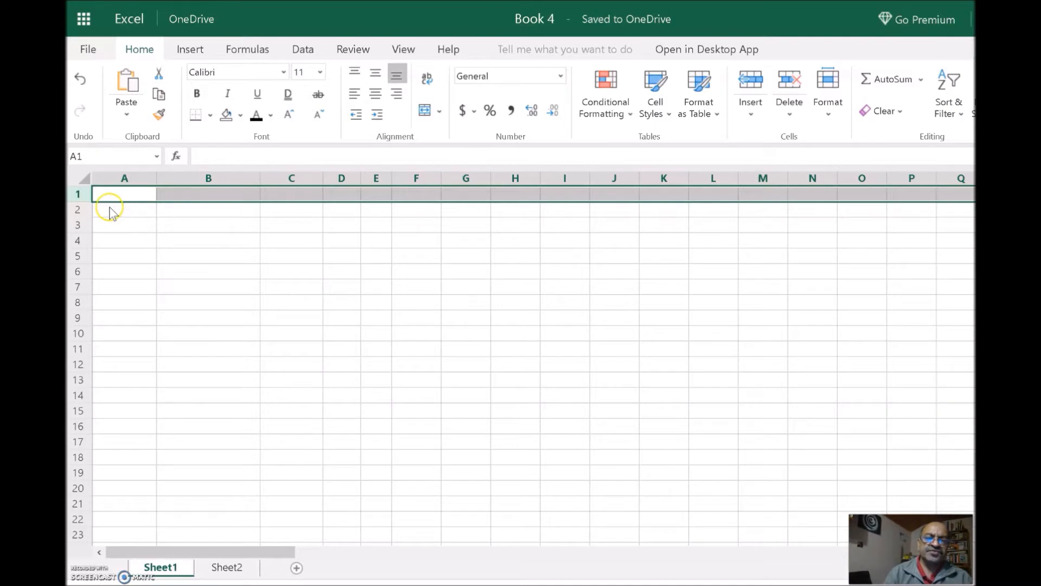
Step: Enter the title "Stock Inventory" in cell A1 of Sheet1
{"action": "left_click", "coordinate": [133, 212]}
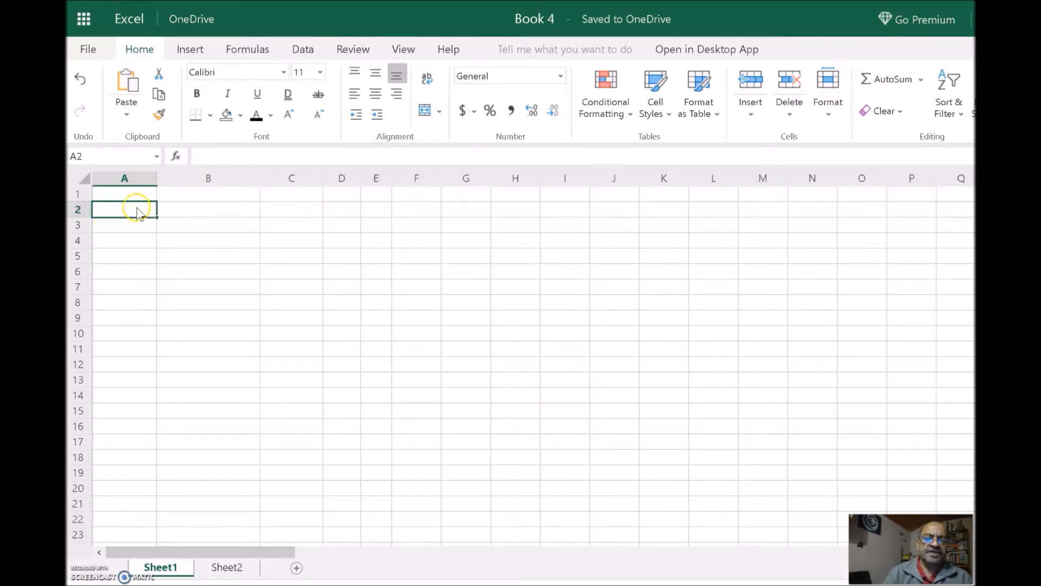
{"action": "left_click", "coordinate": [142, 198]}
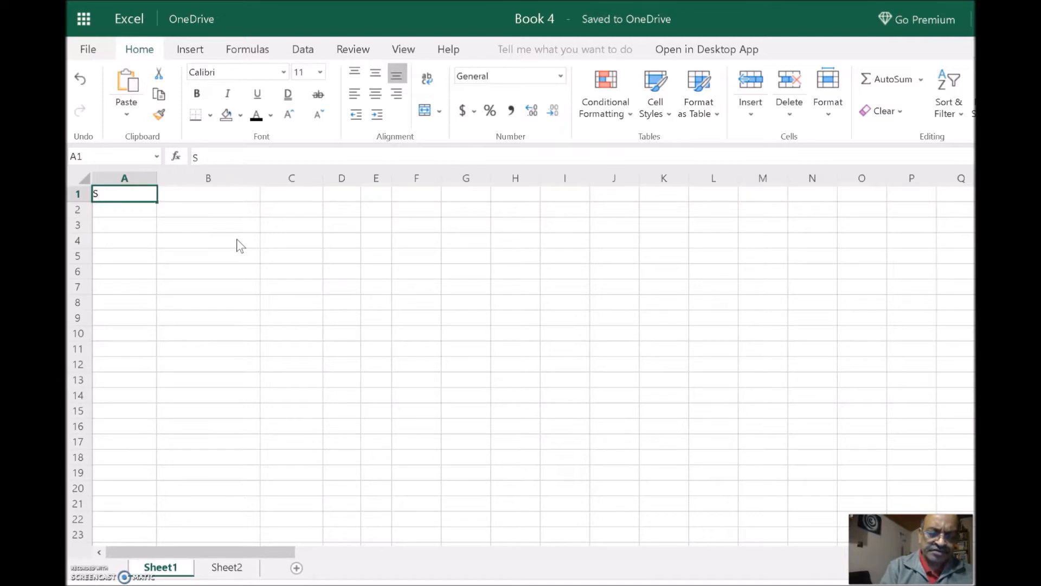
{"action": "type", "text": "Stock "}
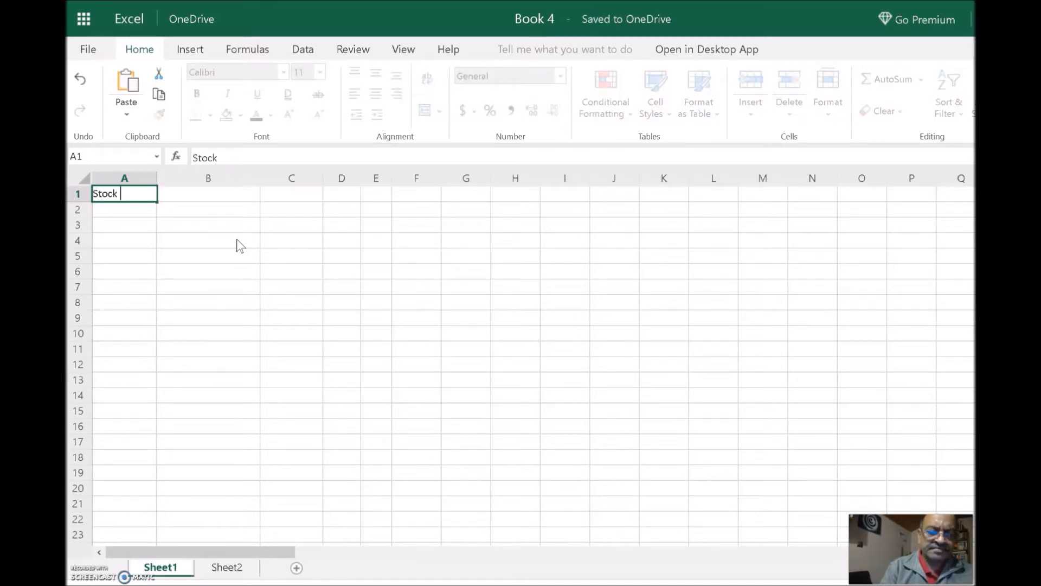
{"action": "type", "text": "Inve"}
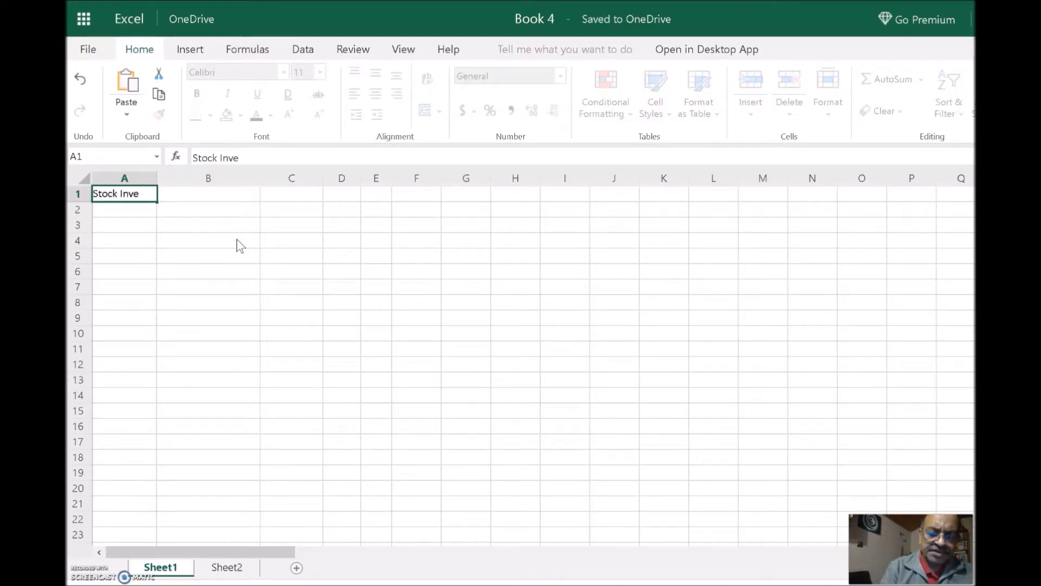
{"action": "type", "text": "ntory"}
{"action": "left_click", "coordinate": [124, 207]}
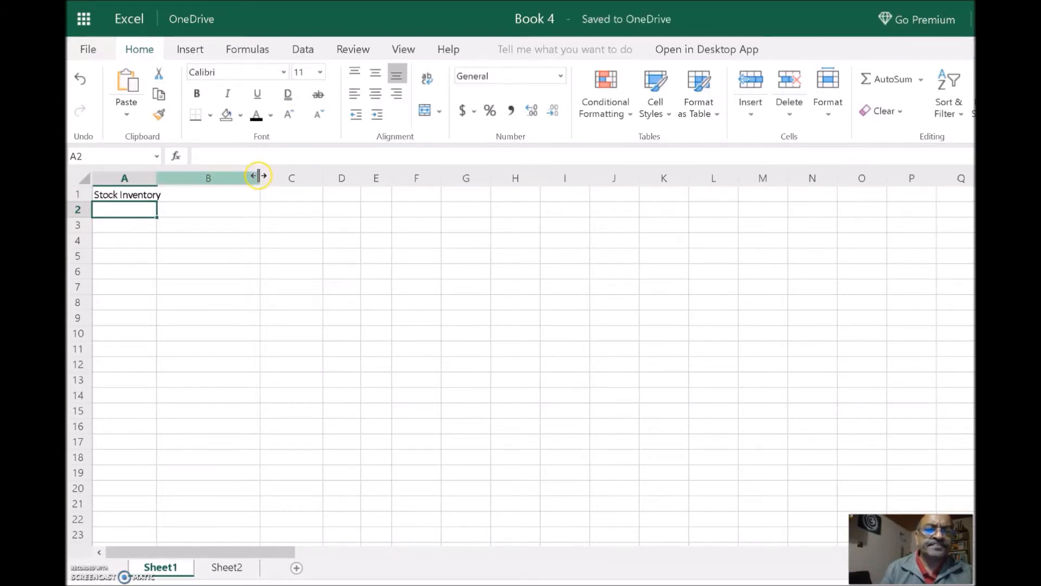
Step: Narrow column B and enter the heading "Items" in cell A2
{"action": "left_click_drag", "start_coordinate": [260, 175], "coordinate": [232, 176]}
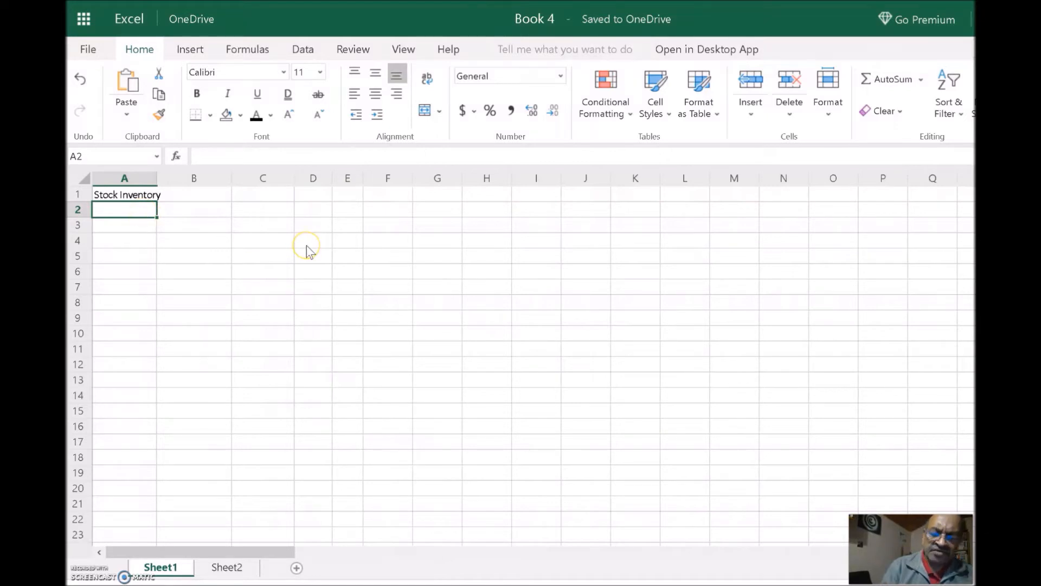
{"action": "type", "text": "Items"}
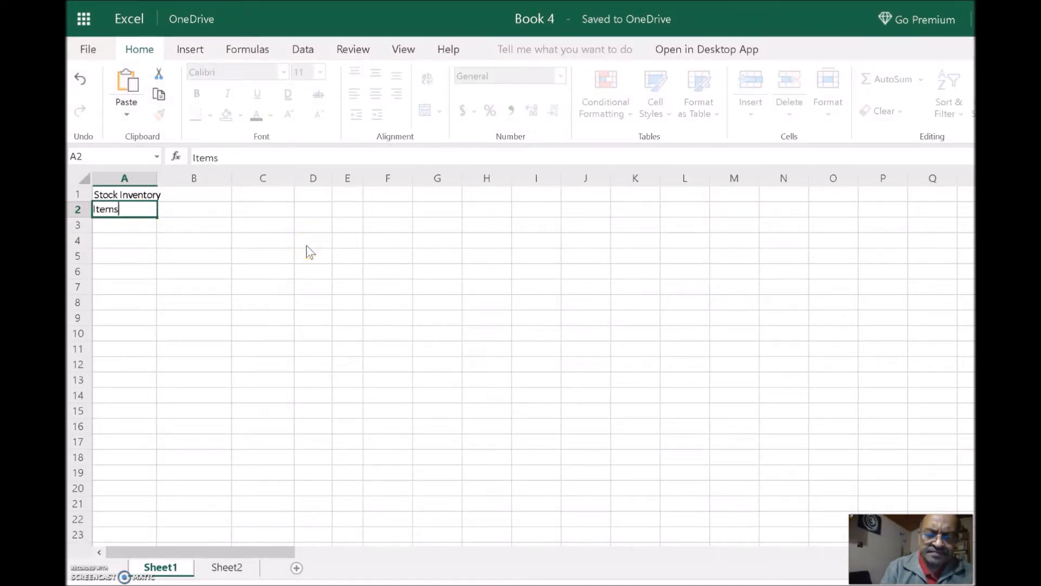
{"action": "left_click", "coordinate": [204, 215]}
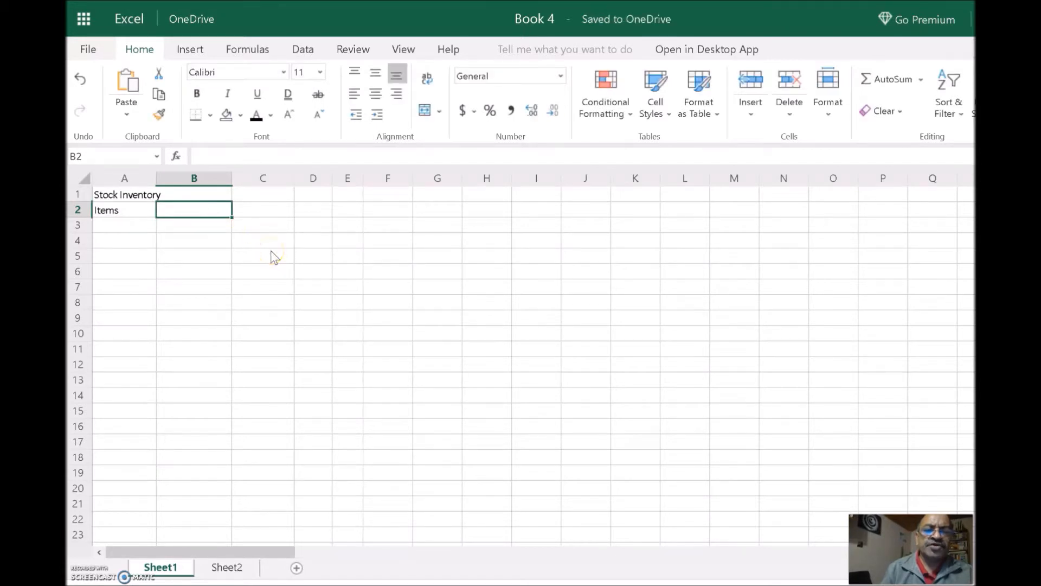
Step: Enter the column headings "Date Purchased" in cell B2 and "Quantity" in cell C2
{"action": "type", "text": "Date"}
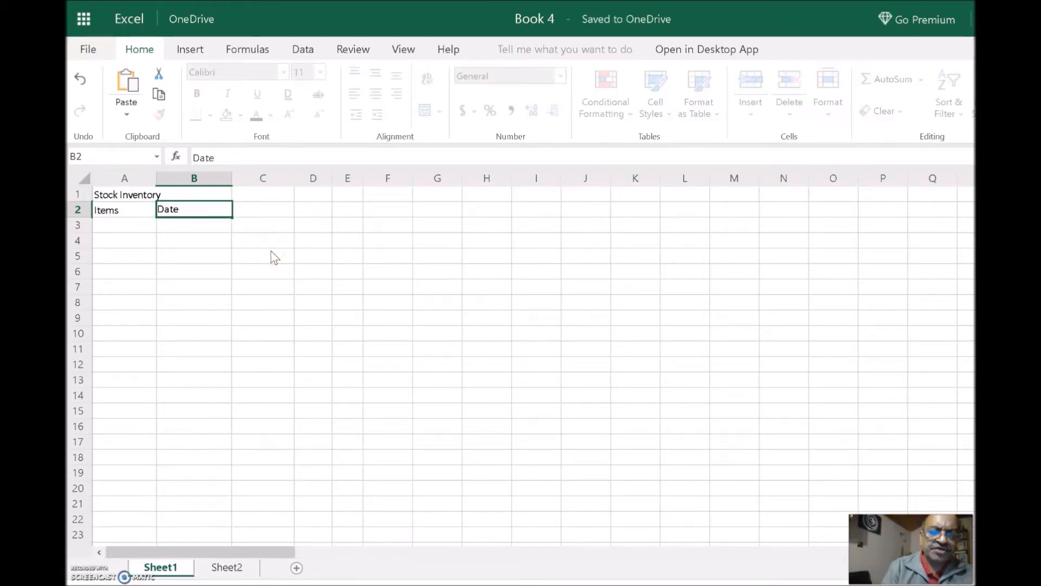
{"action": "type", "text": " P"}
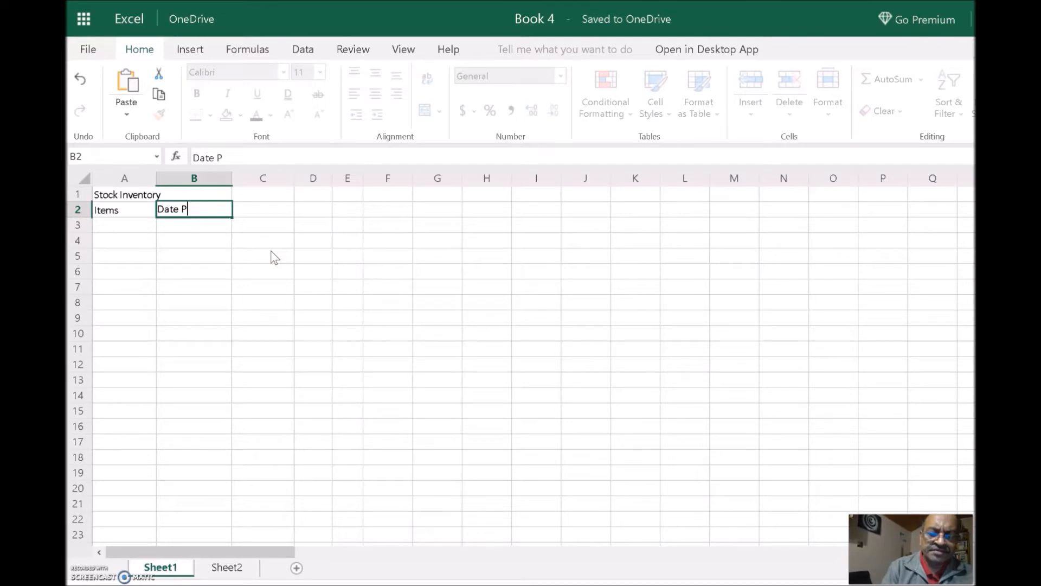
{"action": "type", "text": "urcha"}
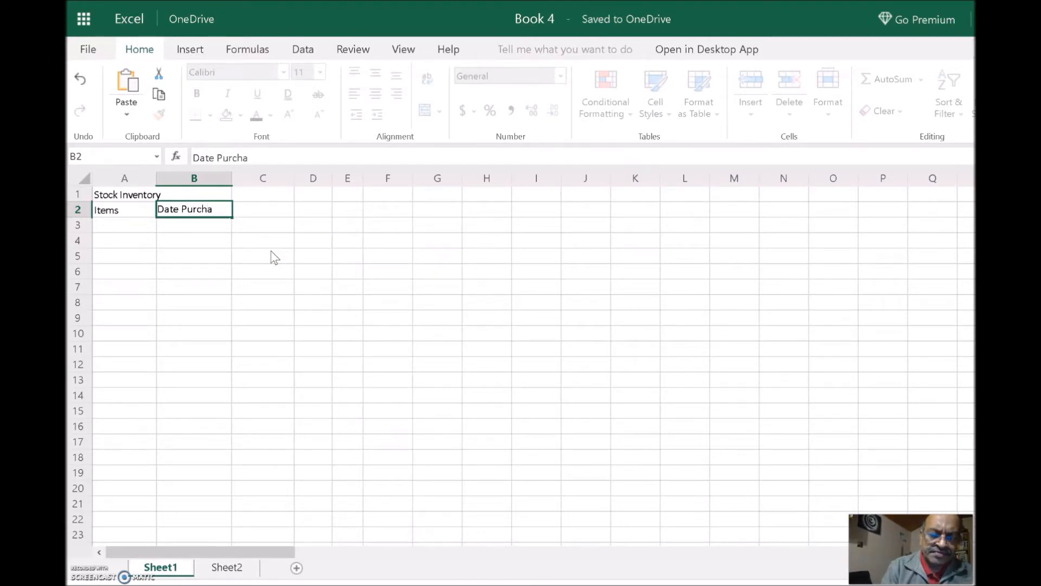
{"action": "type", "text": "sed"}
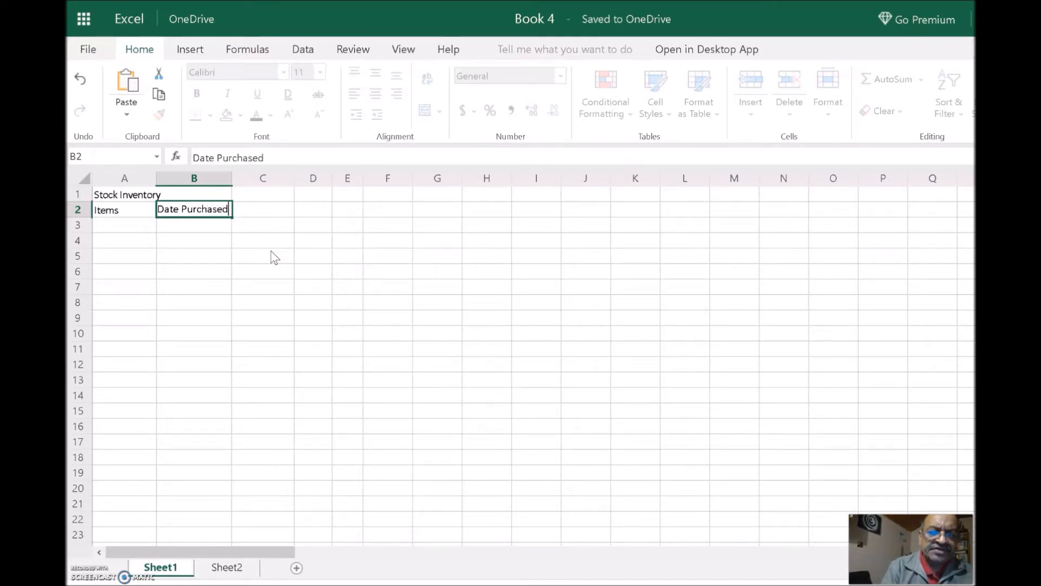
{"action": "left_click", "coordinate": [275, 212]}
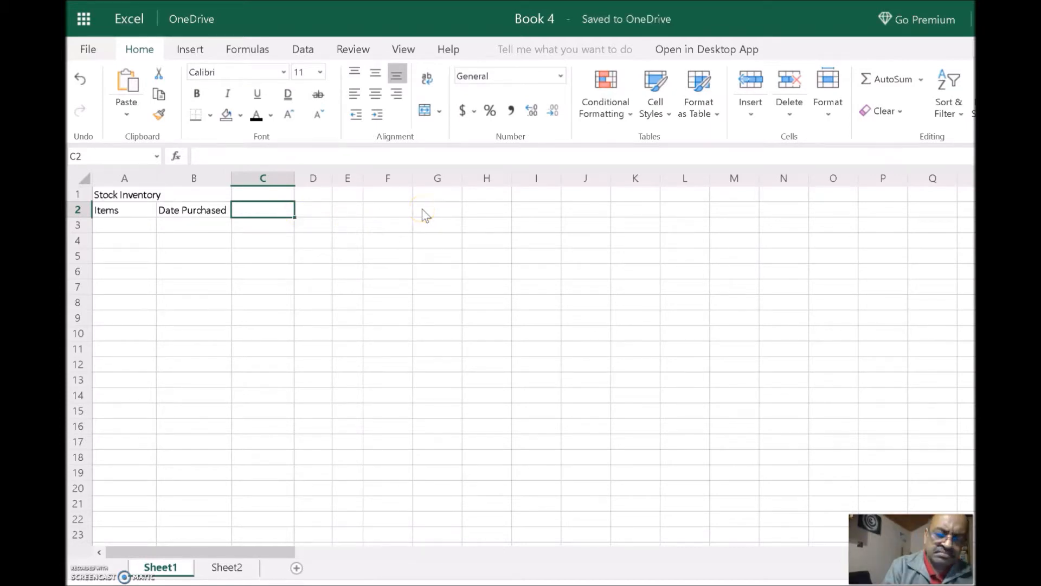
{"action": "type", "text": "q"}
{"action": "key", "text": "BackSpace"}
{"action": "type", "text": "Q"}
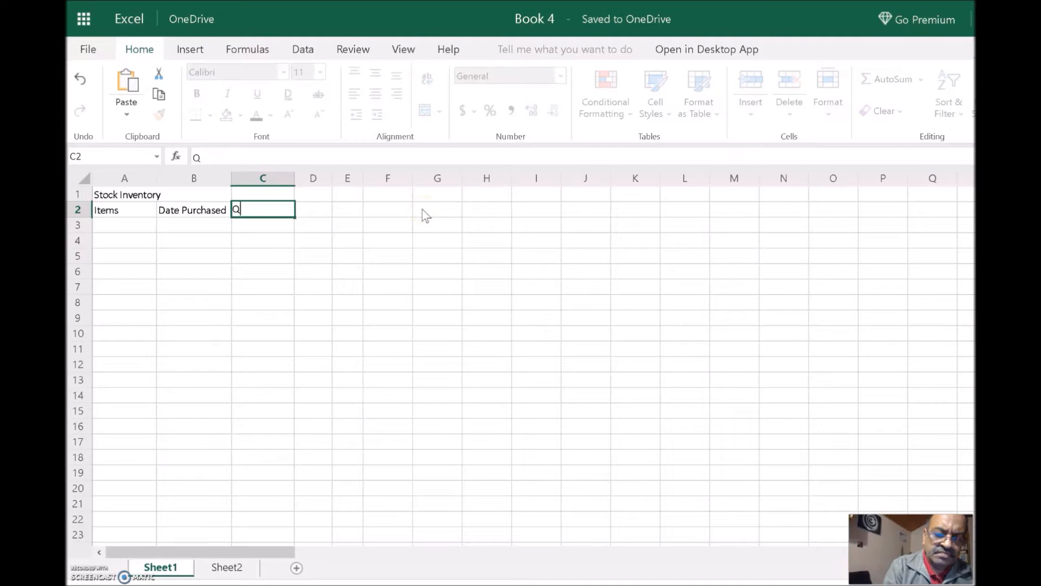
{"action": "type", "text": "uantity"}
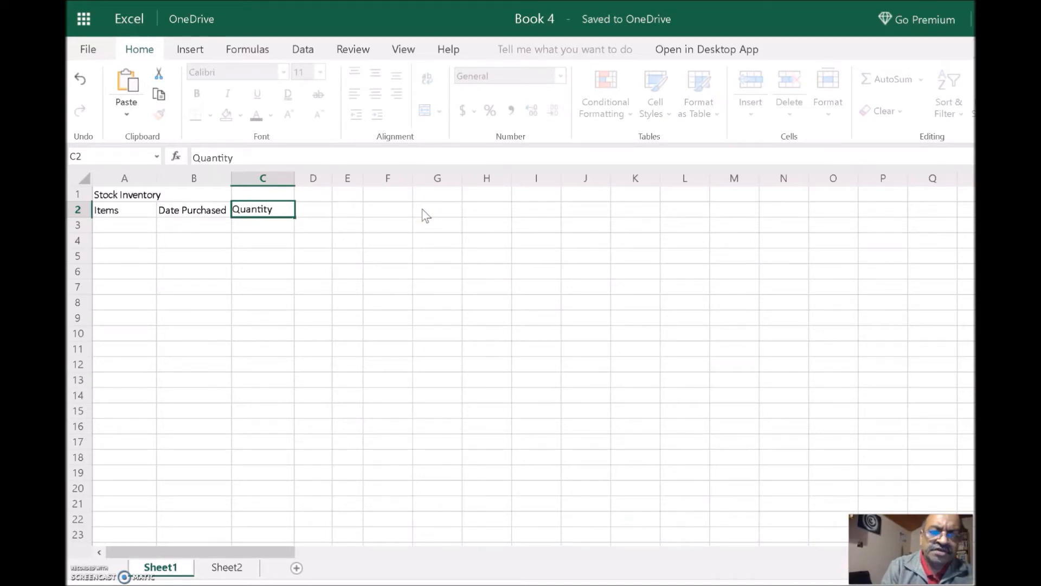
Step: Enter the column headings "Price" in cell D2 and "GST" in cell E2
{"action": "left_click", "coordinate": [319, 211]}
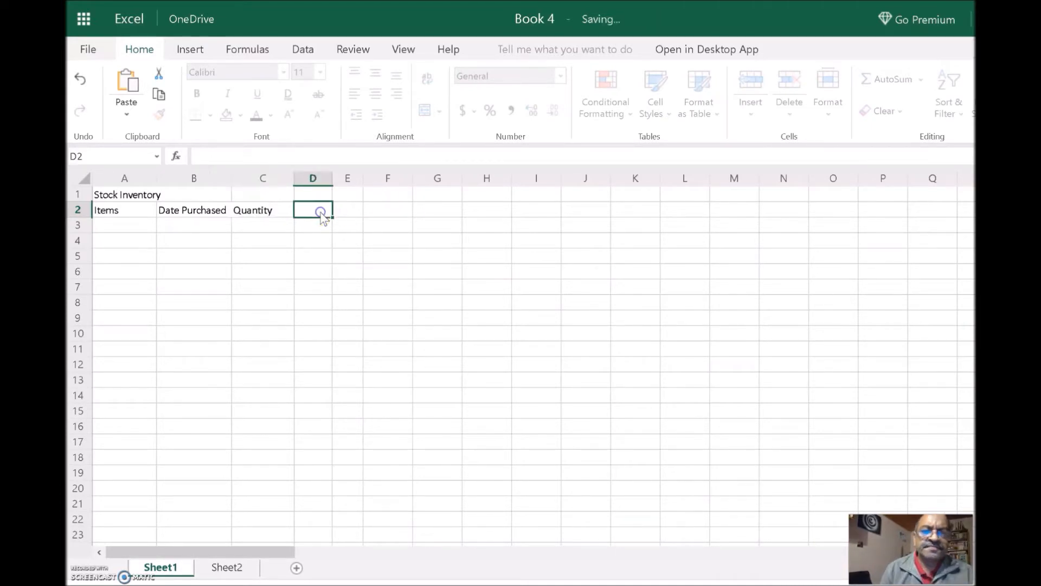
{"action": "type", "text": "P"}
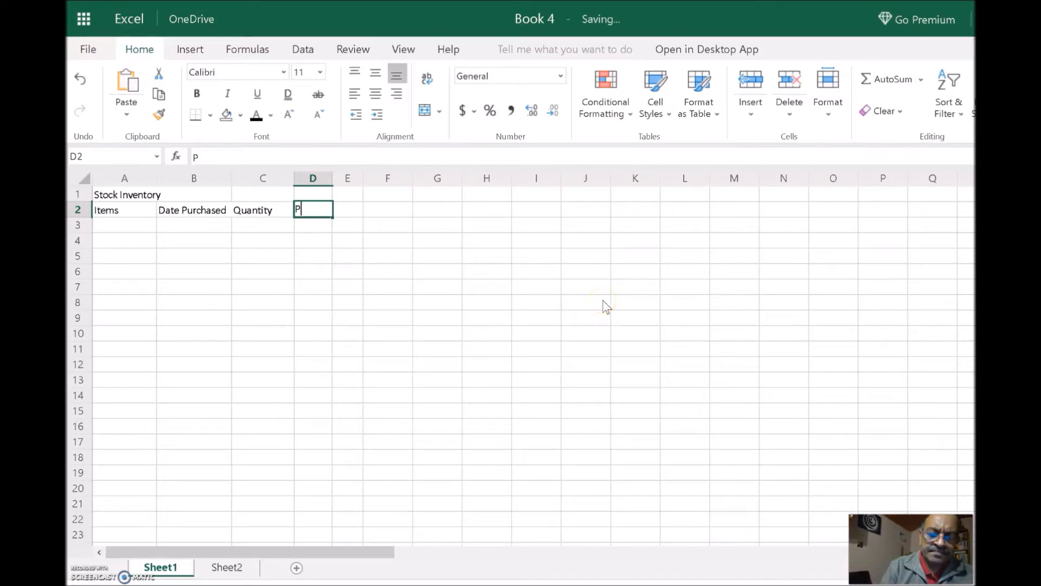
{"action": "type", "text": "rice"}
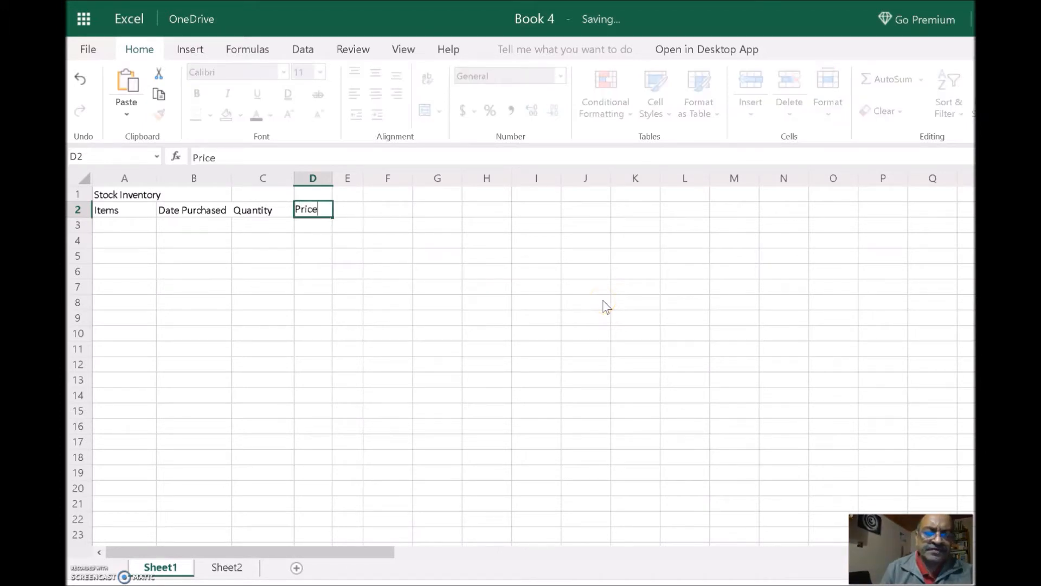
{"action": "key", "text": "Tab"}
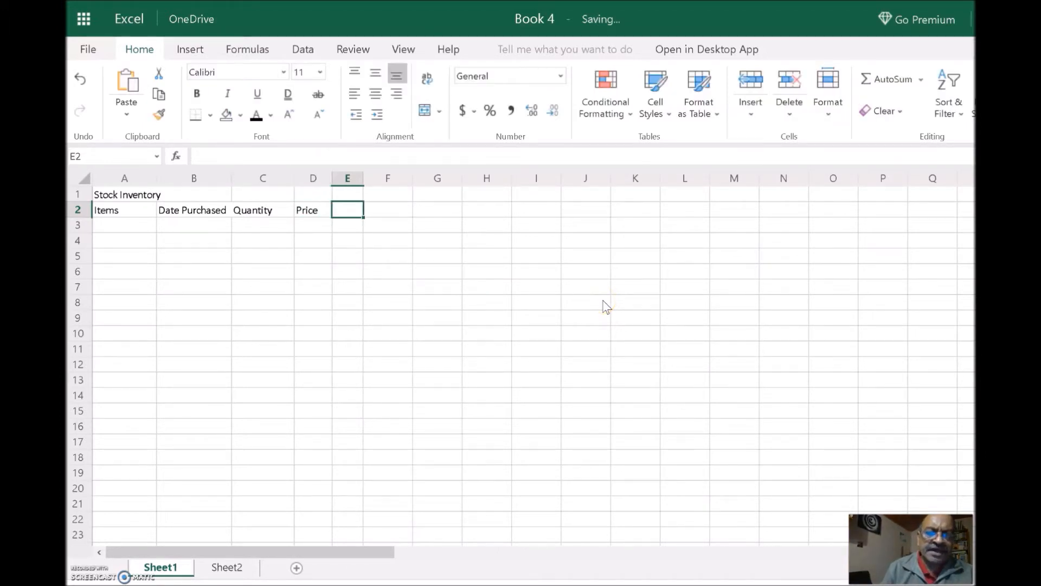
{"action": "type", "text": "GST"}
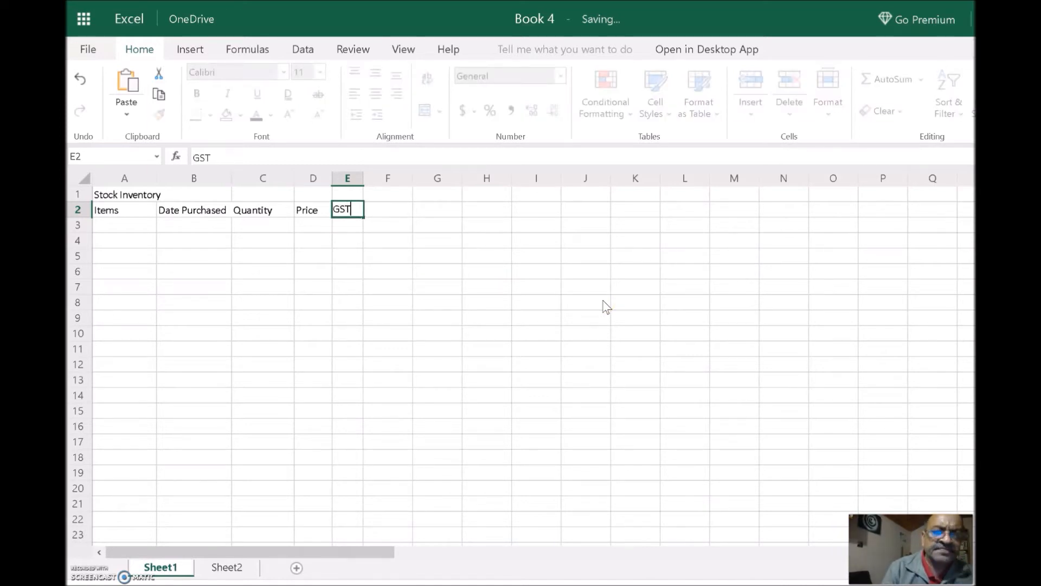
{"action": "left_click", "coordinate": [352, 353]}
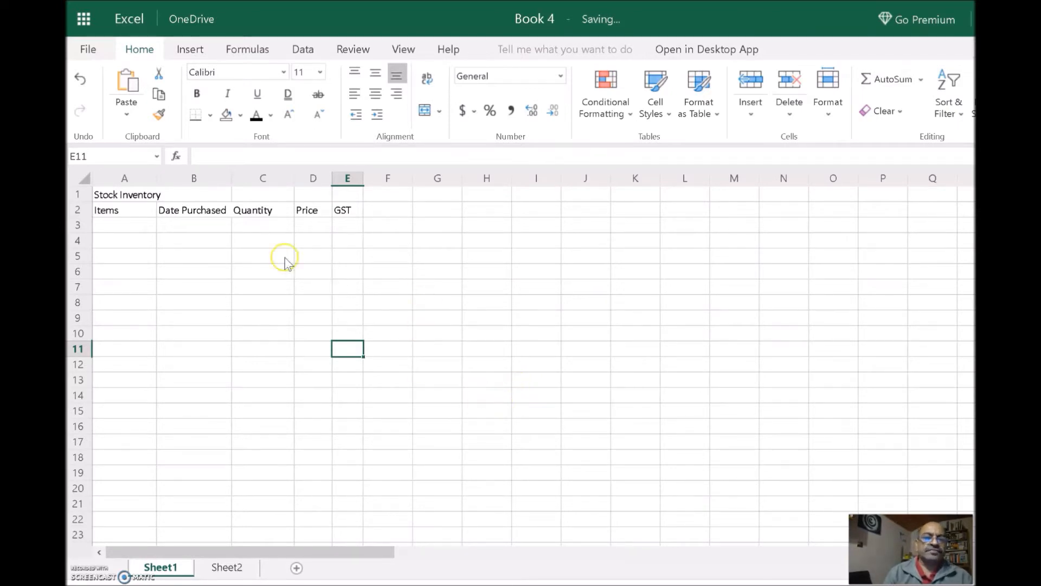
Step: Enter the item "Toothpaste" in cell A3 with the purchase date 20/01/2020 in cell B3
{"action": "left_click", "coordinate": [126, 226]}
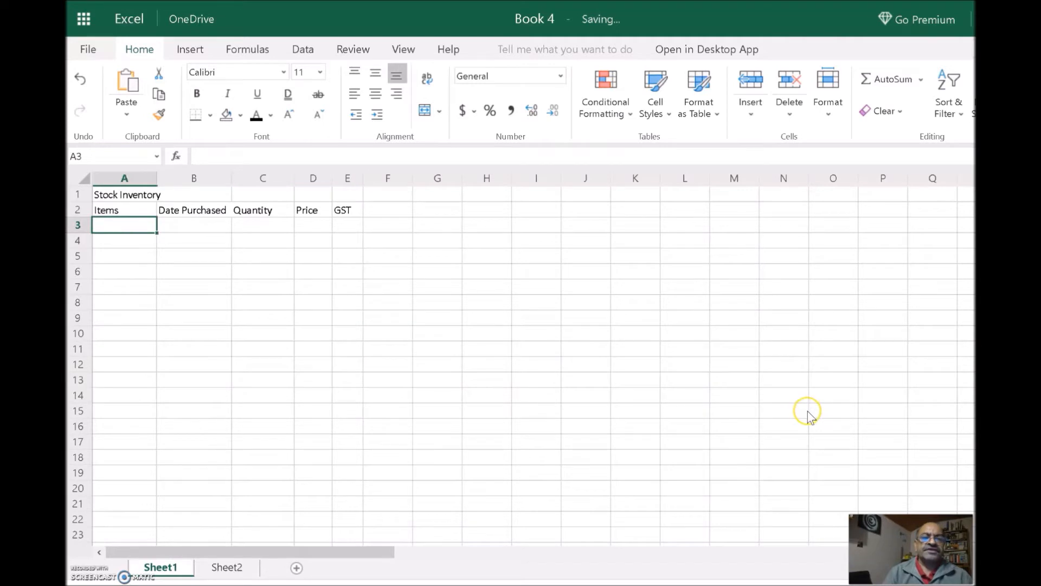
{"action": "type", "text": "Toothpaste"}
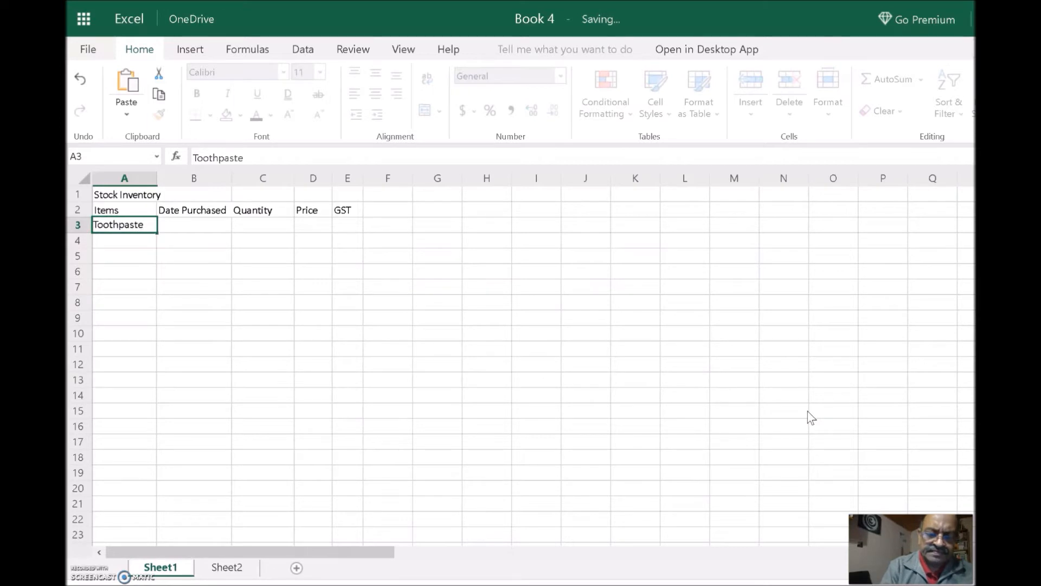
{"action": "left_click", "coordinate": [209, 235]}
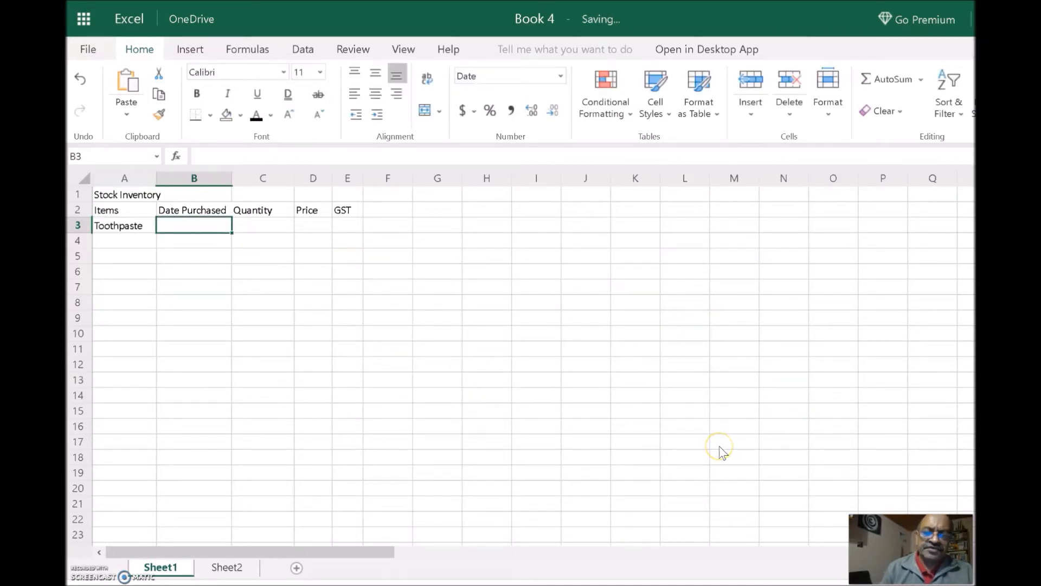
{"action": "type", "text": "20/0"}
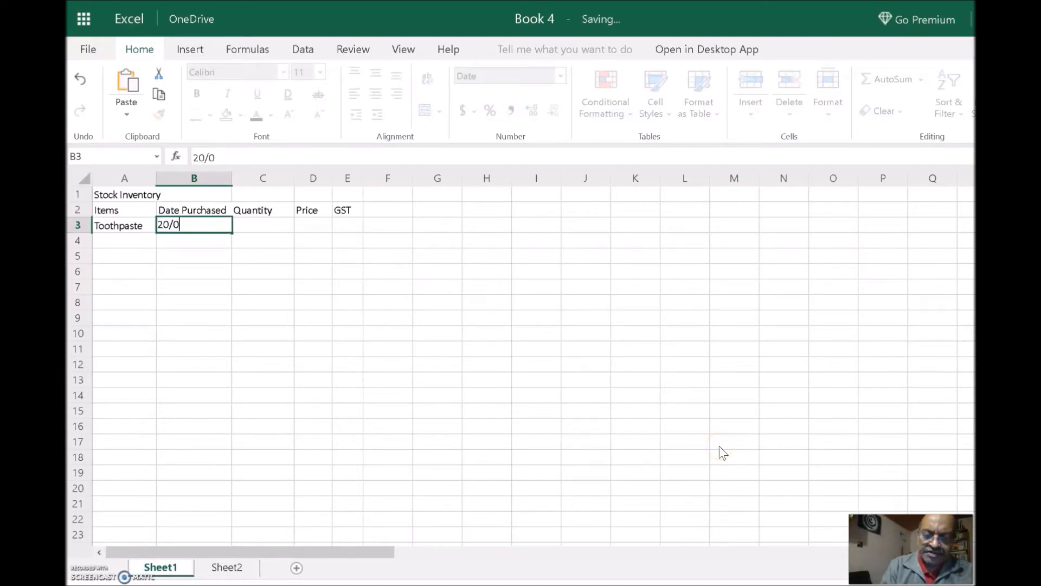
{"action": "type", "text": "1/2020"}
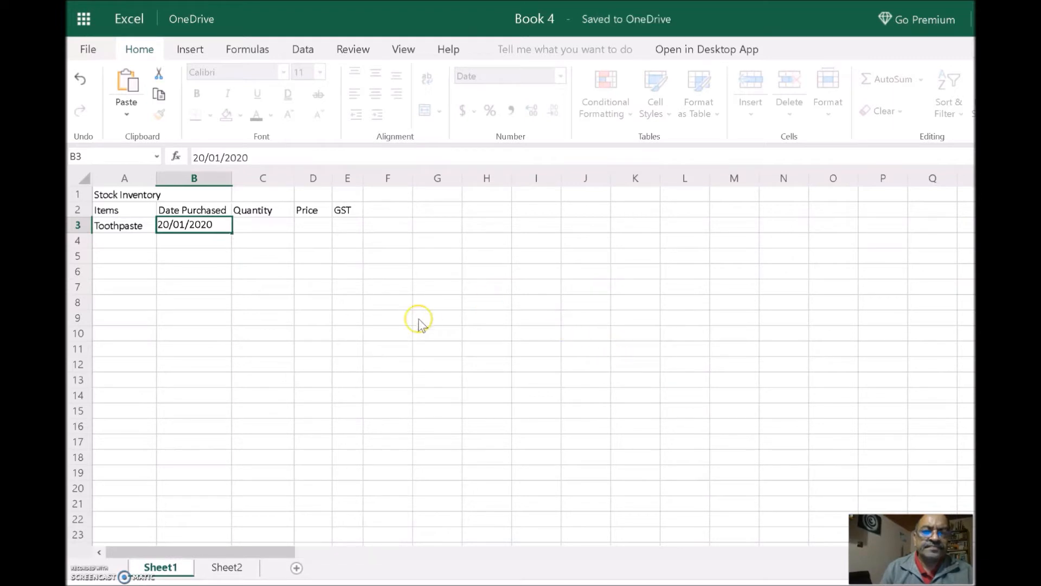
Step: Fill in the Toothpaste row with quantity 34, price 5.5 and GST .12 in cells C3 to E3
{"action": "left_click", "coordinate": [266, 222]}
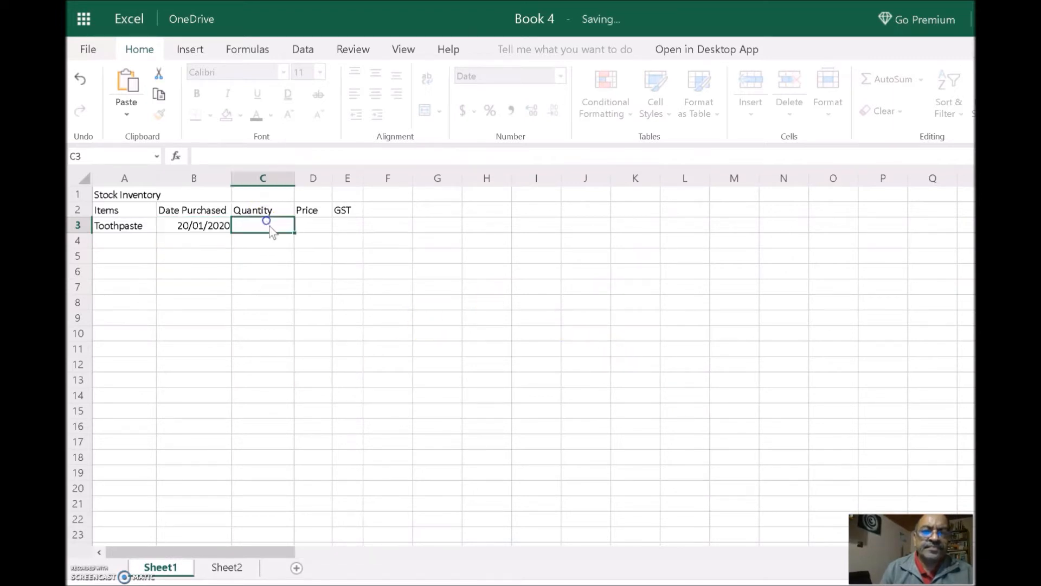
{"action": "type", "text": "34"}
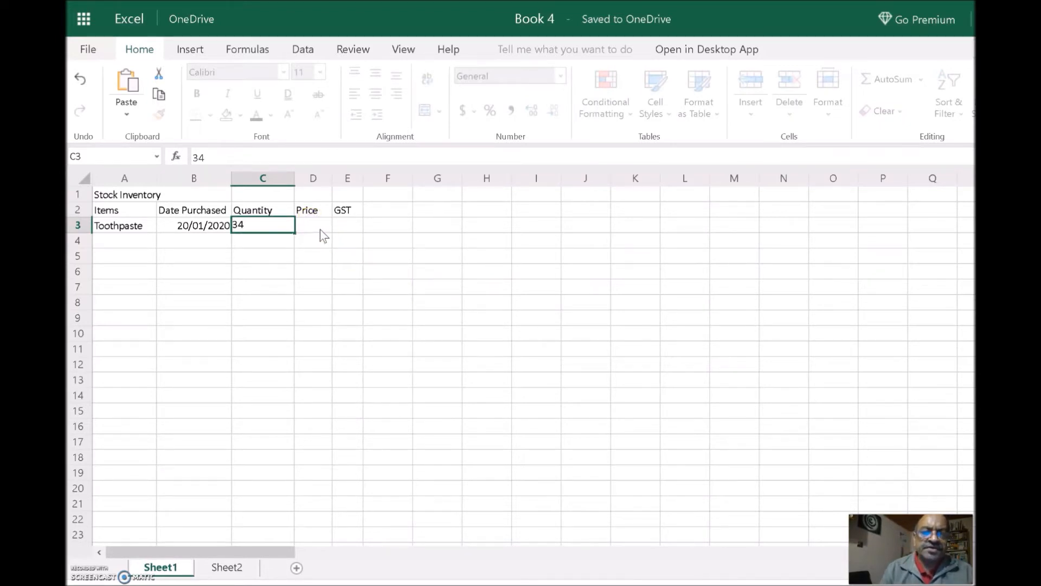
{"action": "left_click", "coordinate": [321, 228]}
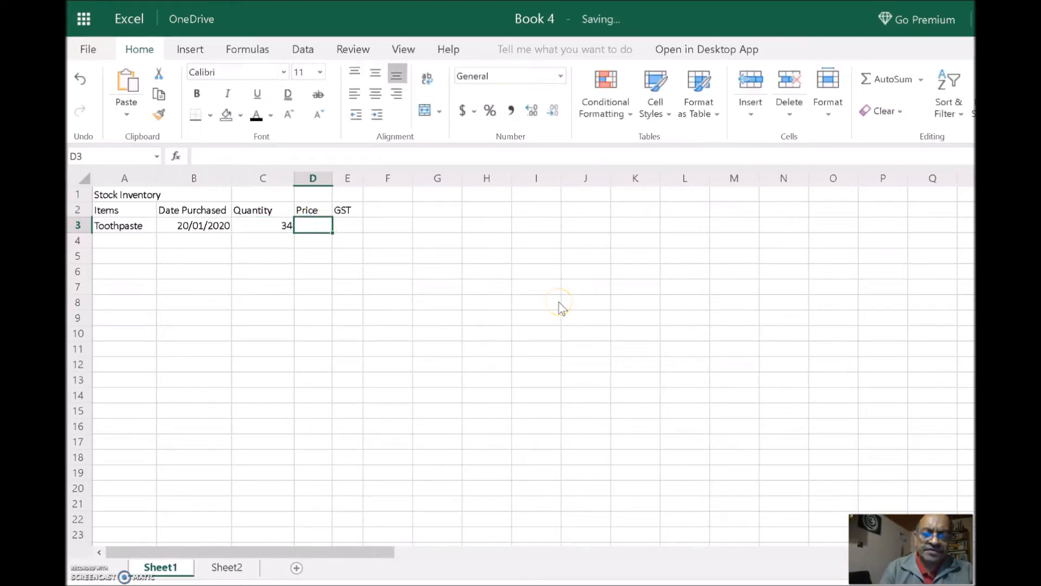
{"action": "type", "text": "5.5"}
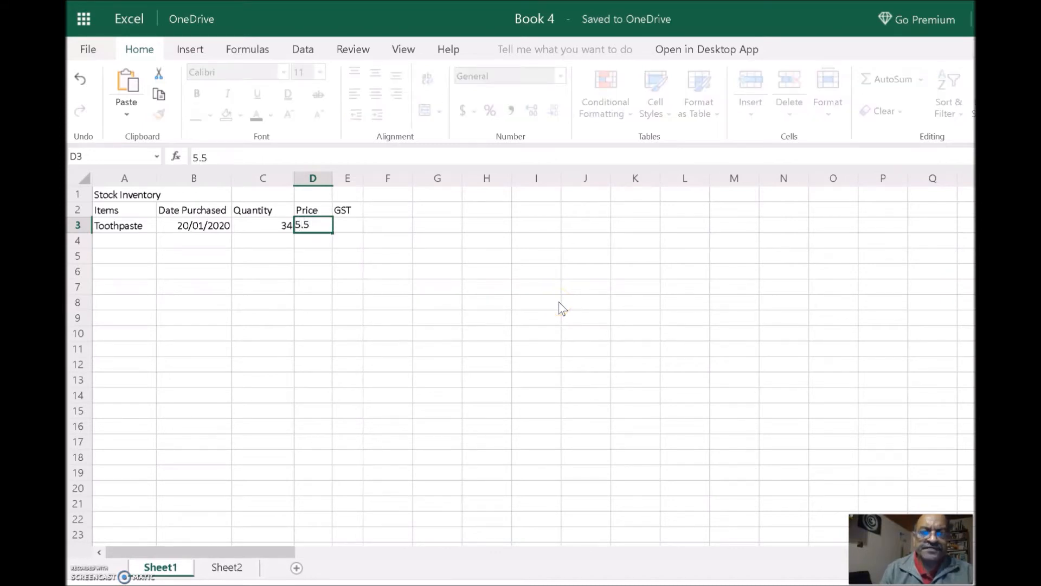
{"action": "left_click", "coordinate": [348, 230]}
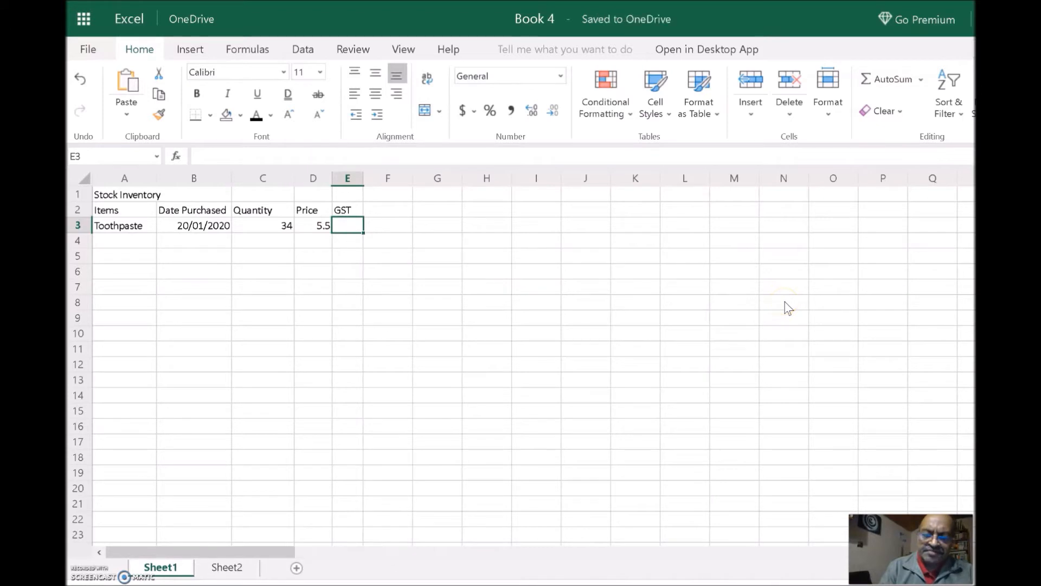
{"action": "type", "text": "."}
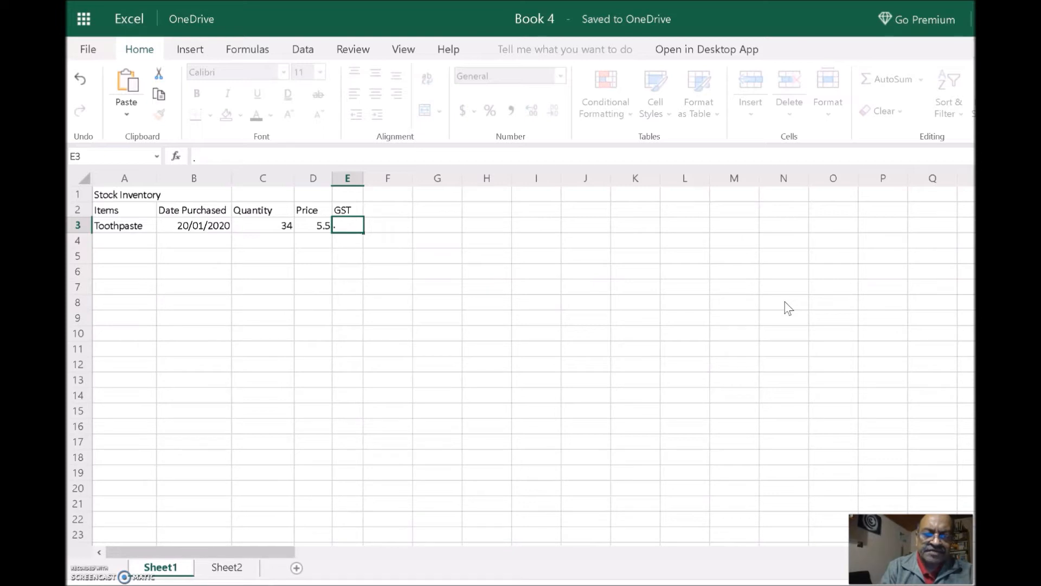
{"action": "type", "text": "12"}
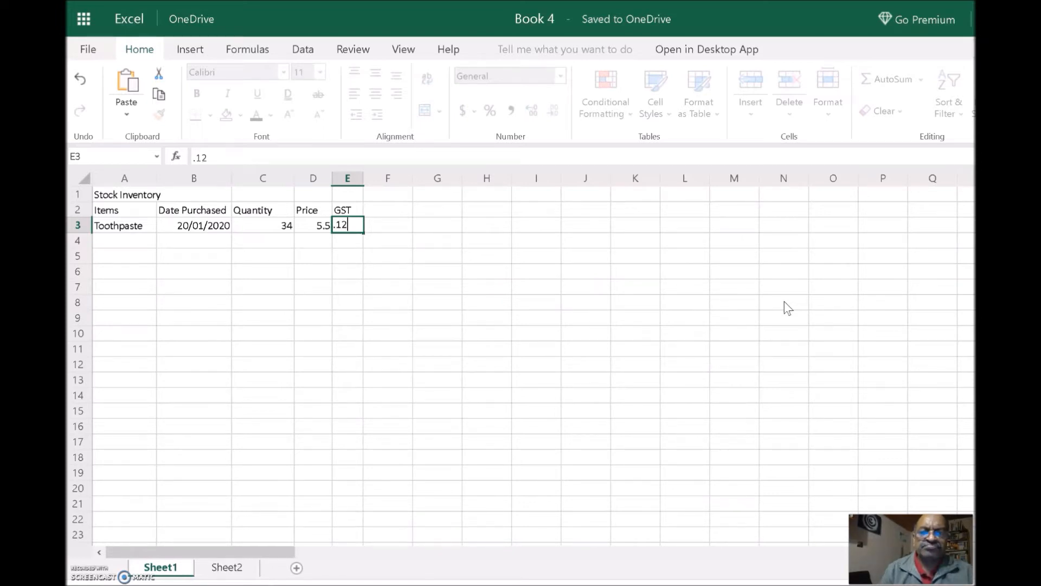
Step: Enter the item "Soap" in cell A4 with the purchase date 20/01/2020 in cell B4
{"action": "left_click", "coordinate": [126, 244]}
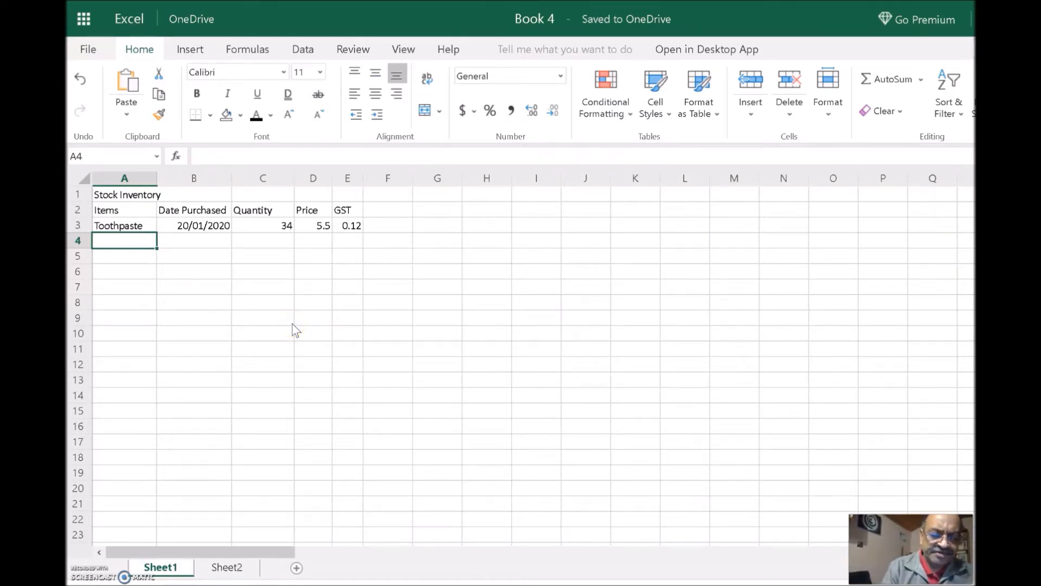
{"action": "type", "text": "Soap"}
{"action": "key", "text": "Tab"}
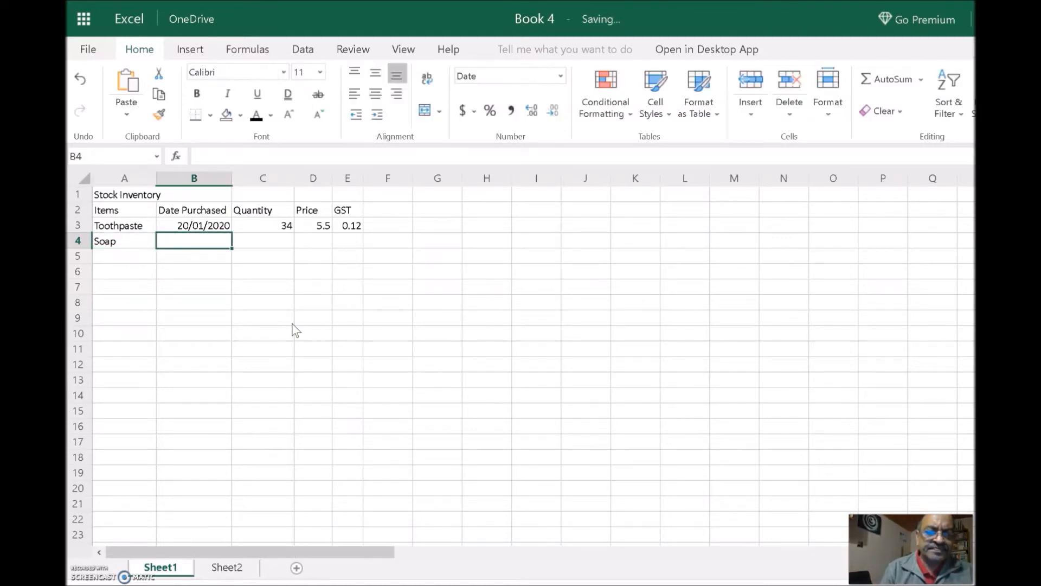
{"action": "type", "text": "20/0"}
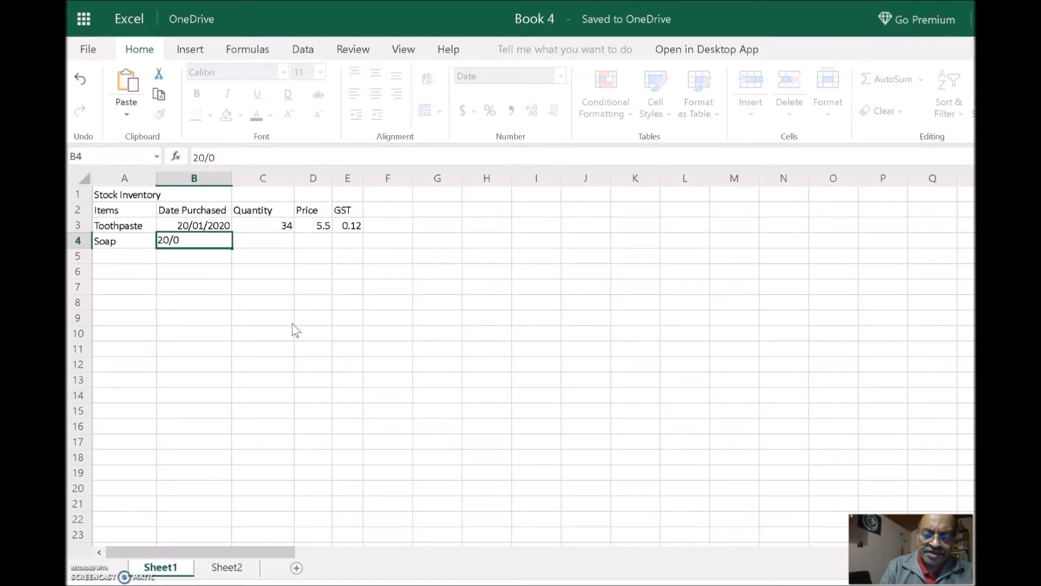
{"action": "type", "text": "1/2020"}
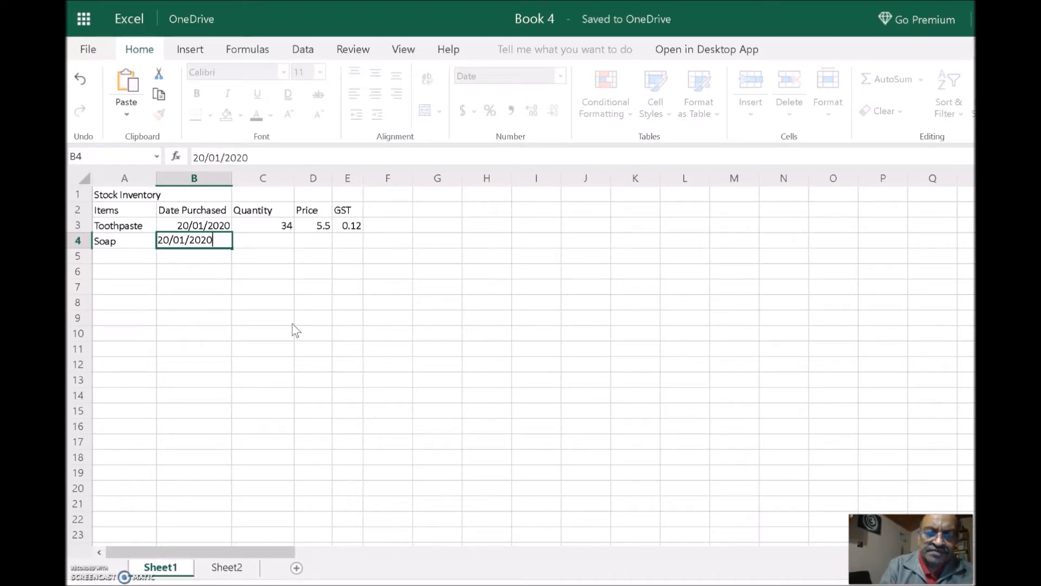
{"action": "key", "text": "Tab"}
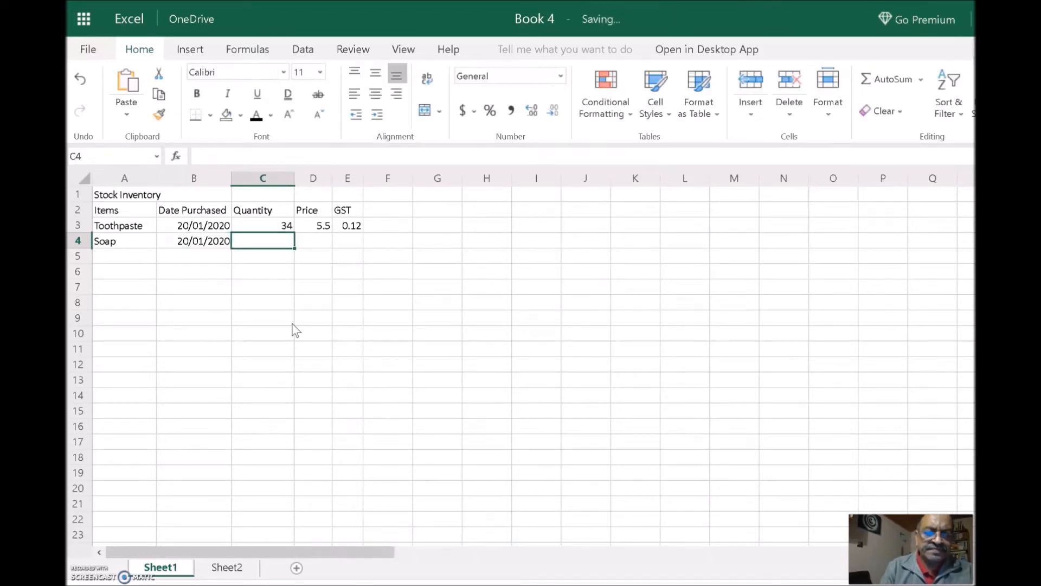
Step: Fill in the Soap row with quantity 12, price 2.4 and GST .05 in cells C4 to E4
{"action": "type", "text": "12"}
{"action": "key", "text": "Tab"}
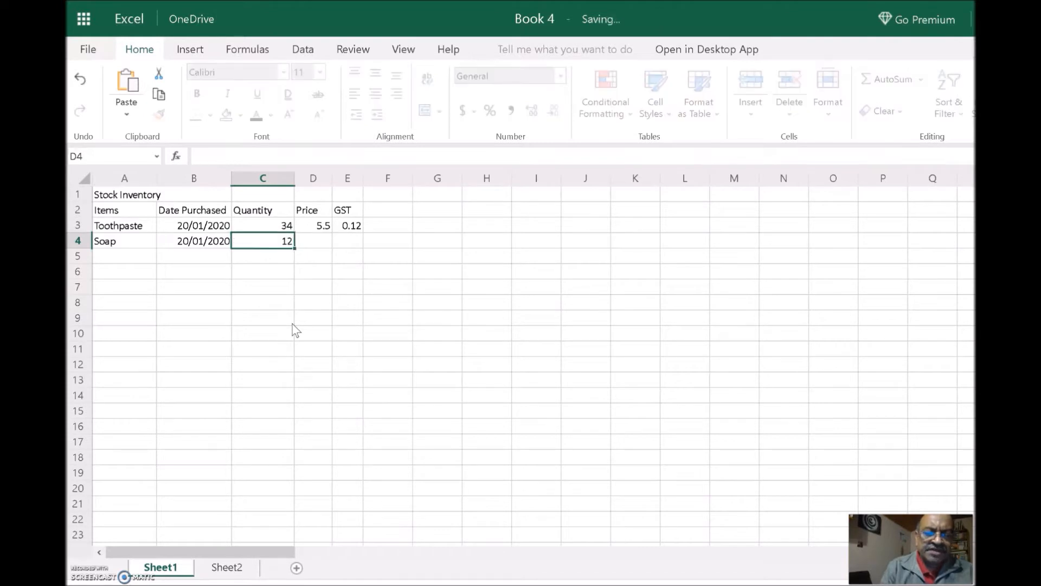
{"action": "type", "text": "2.4"}
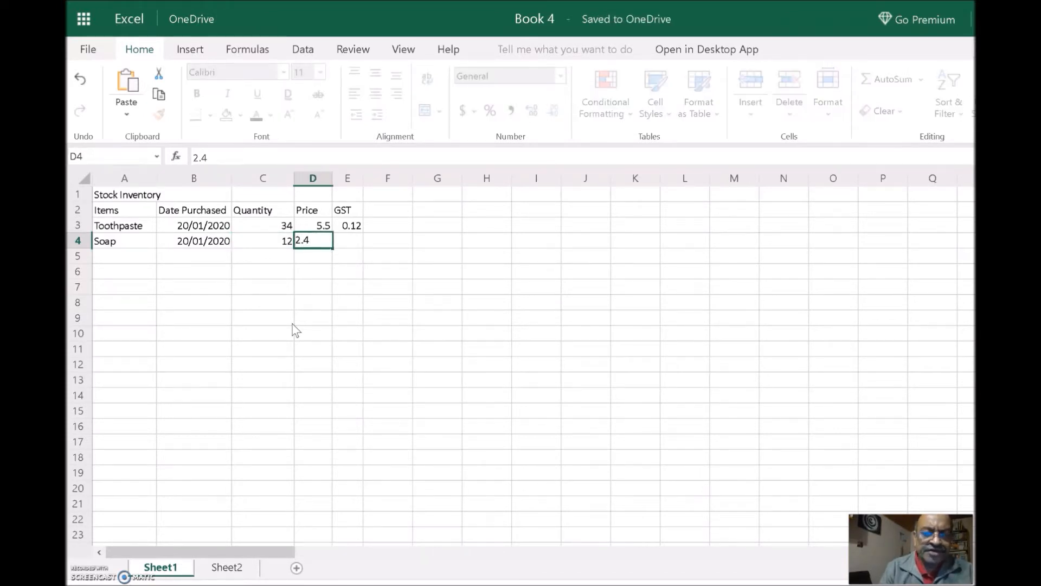
{"action": "key", "text": "Tab"}
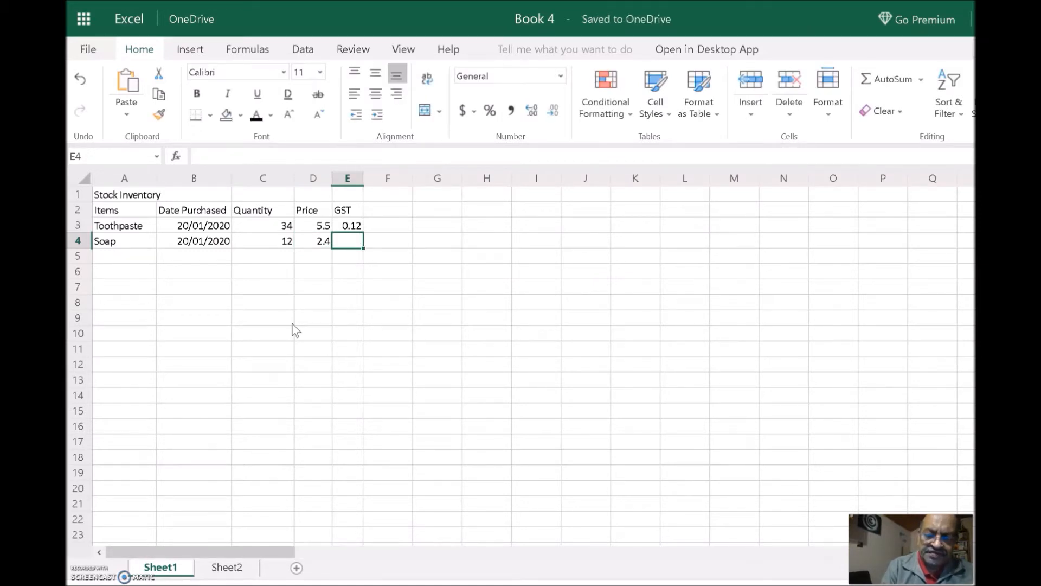
{"action": "type", "text": "."}
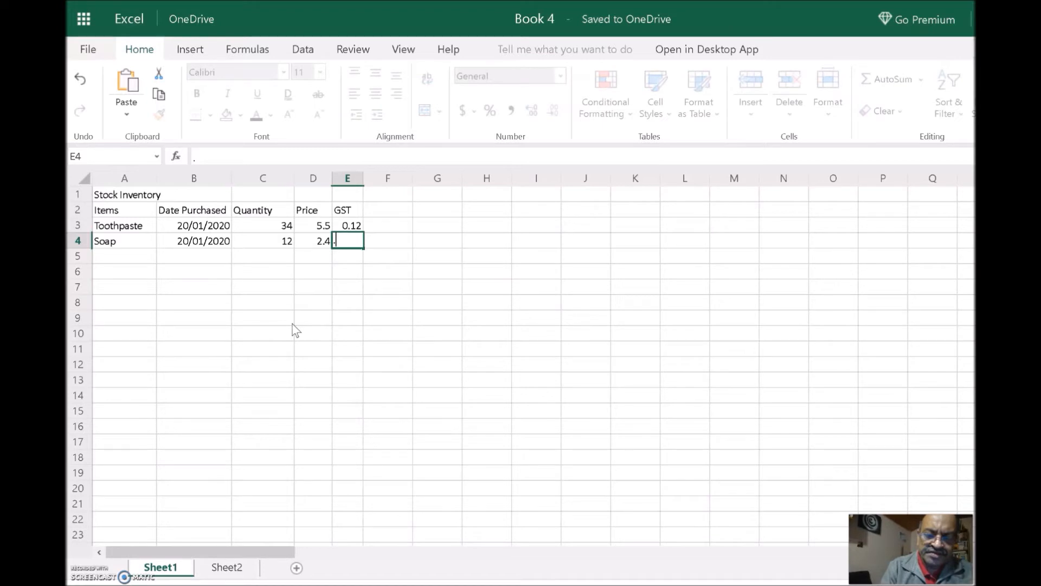
{"action": "type", "text": "05"}
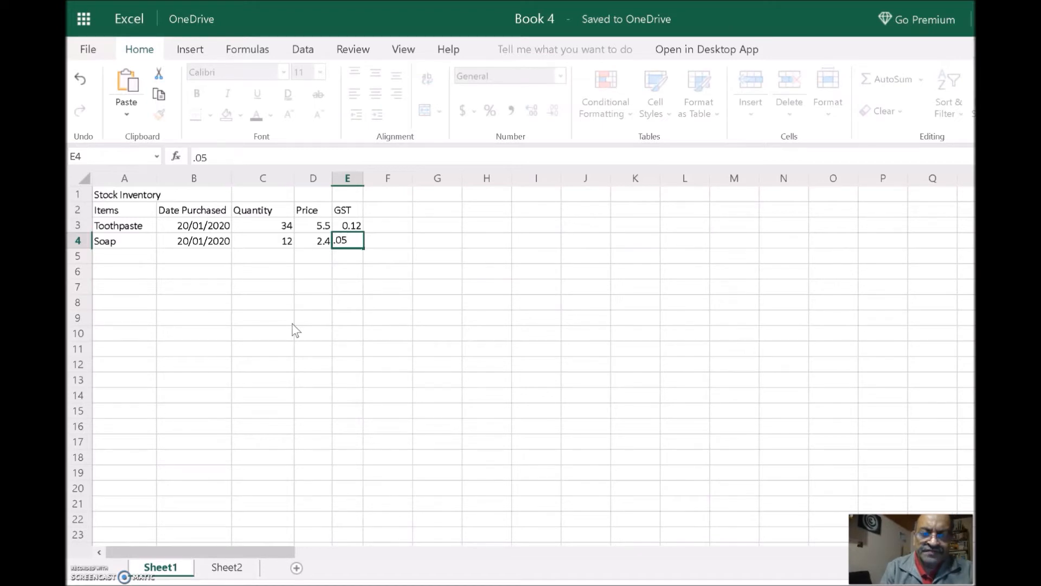
Step: Enter the item "Body Loton" in cell A5 with the purchase date 05/01/2020 in cell B5
{"action": "left_click", "coordinate": [118, 254]}
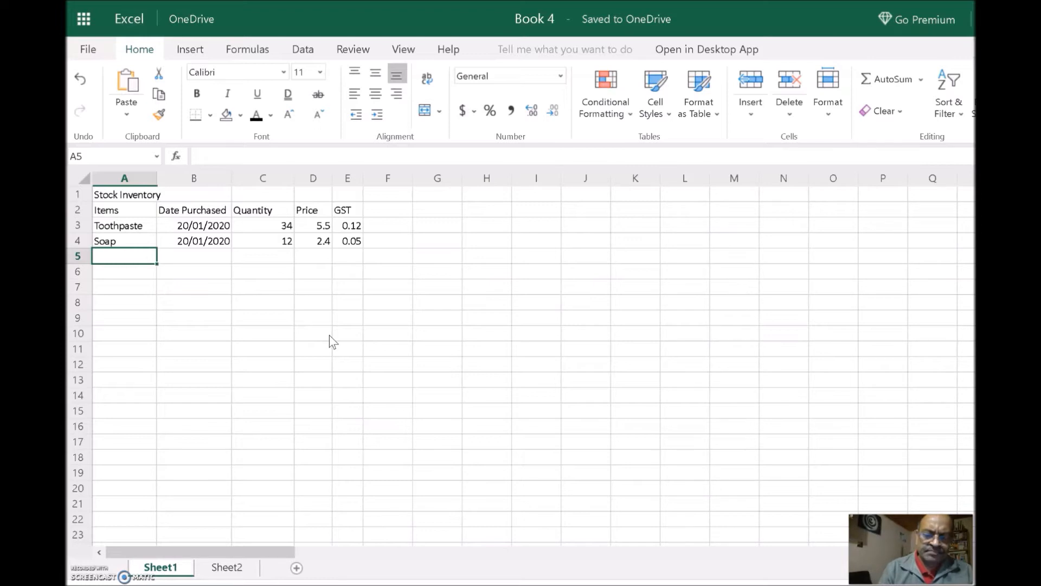
{"action": "type", "text": "Body"}
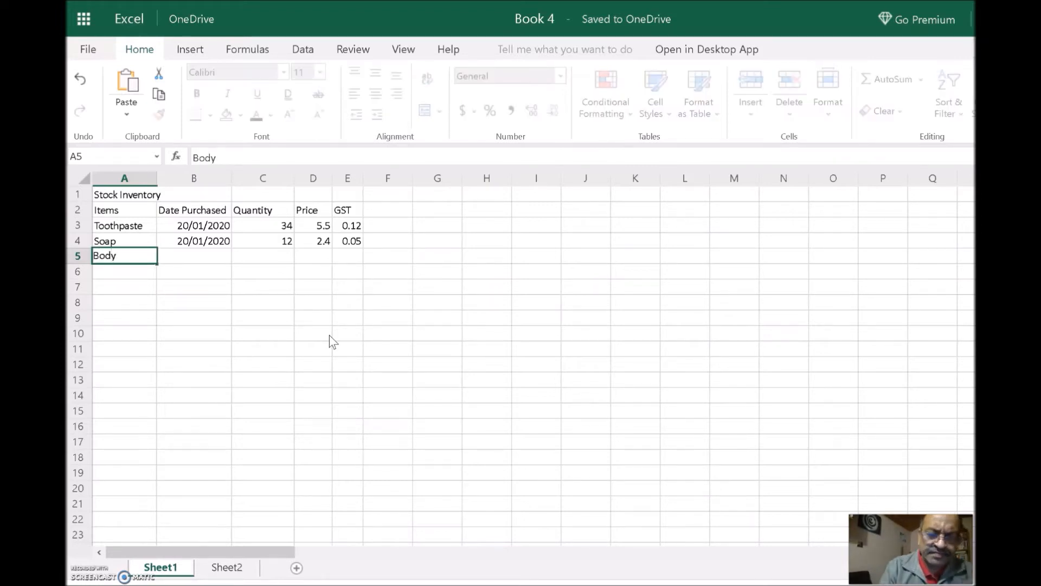
{"action": "type", "text": " Lot"}
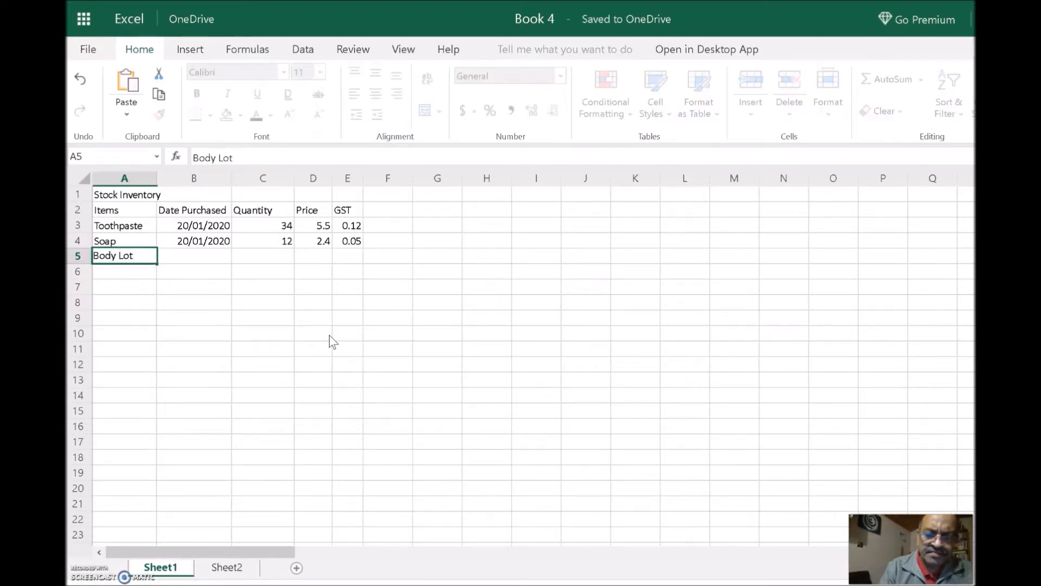
{"action": "type", "text": "on"}
{"action": "key", "text": "Tab"}
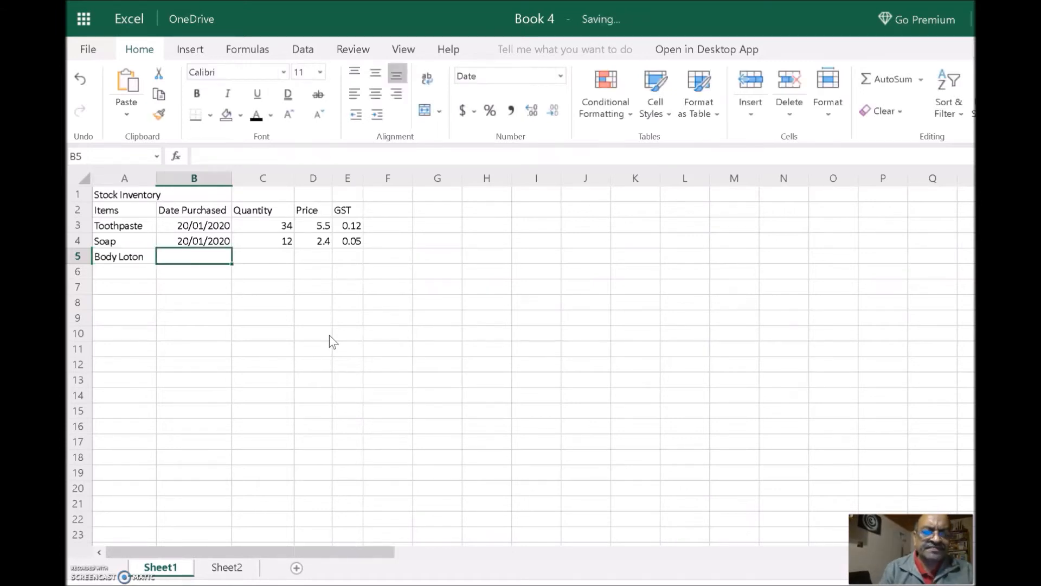
{"action": "type", "text": "0"}
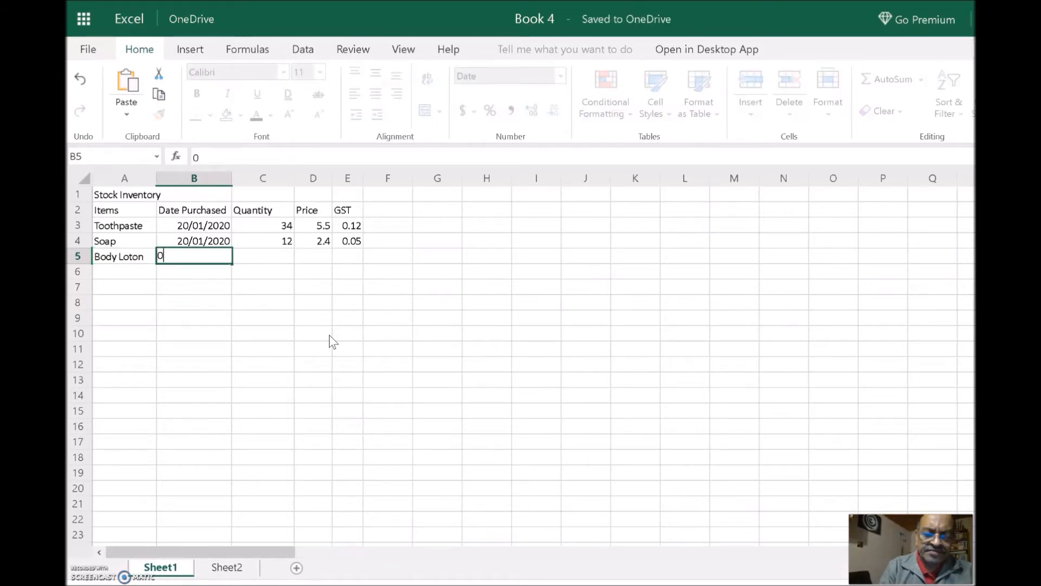
{"action": "type", "text": "5/01/2020"}
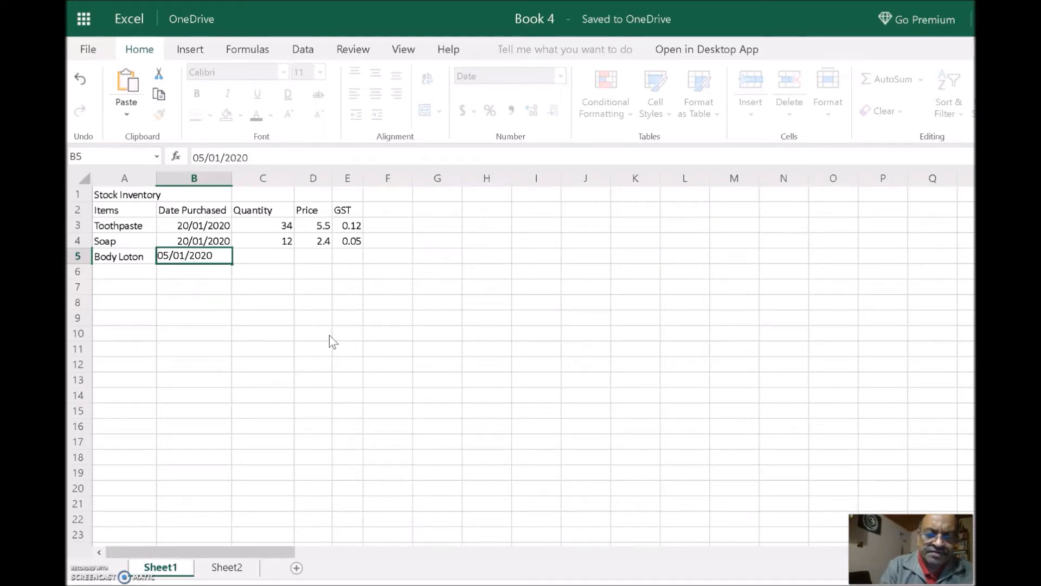
{"action": "key", "text": "Tab"}
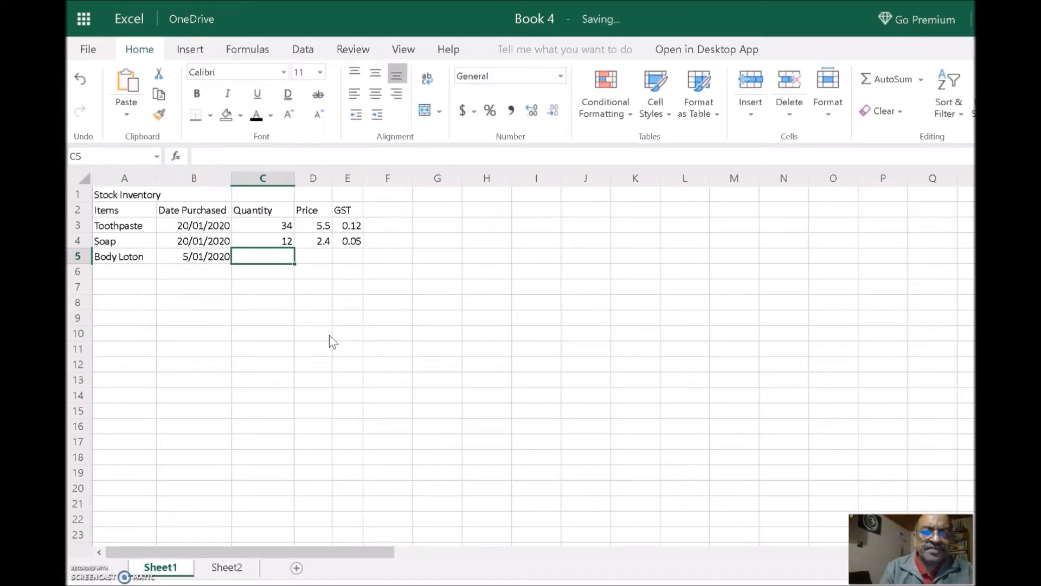
Step: Fill in the Body Loton row with quantity 2, price 6.5 and GST .17 in cells C5 to E5
{"action": "type", "text": "2"}
{"action": "key", "text": "Tab"}
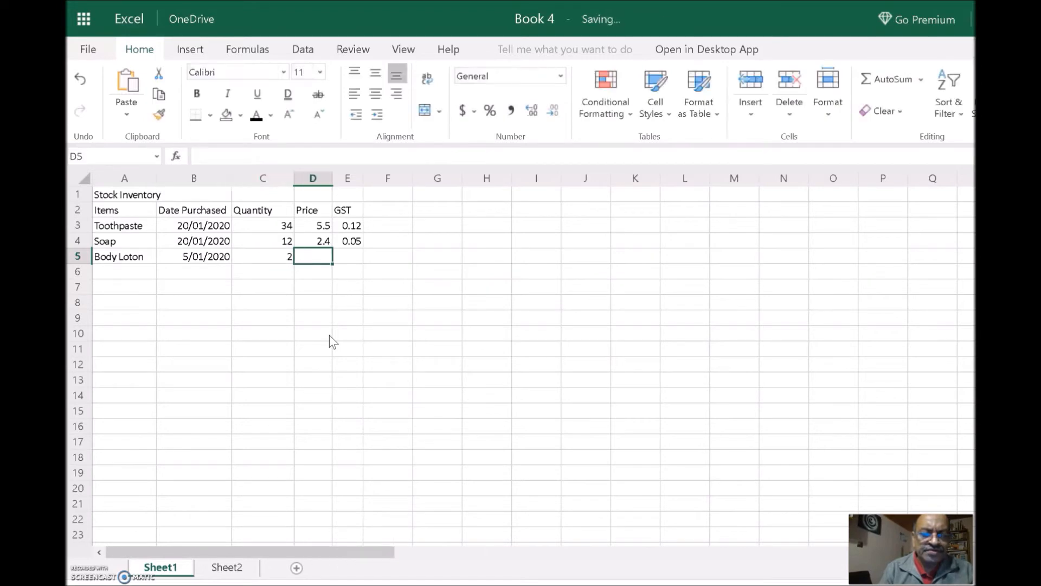
{"action": "type", "text": "6"}
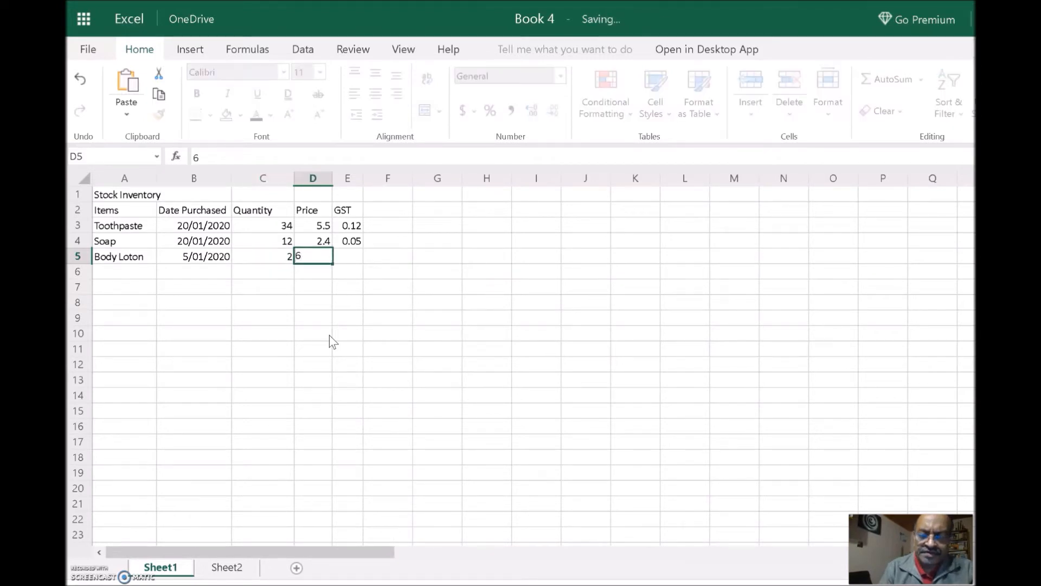
{"action": "type", "text": ".5"}
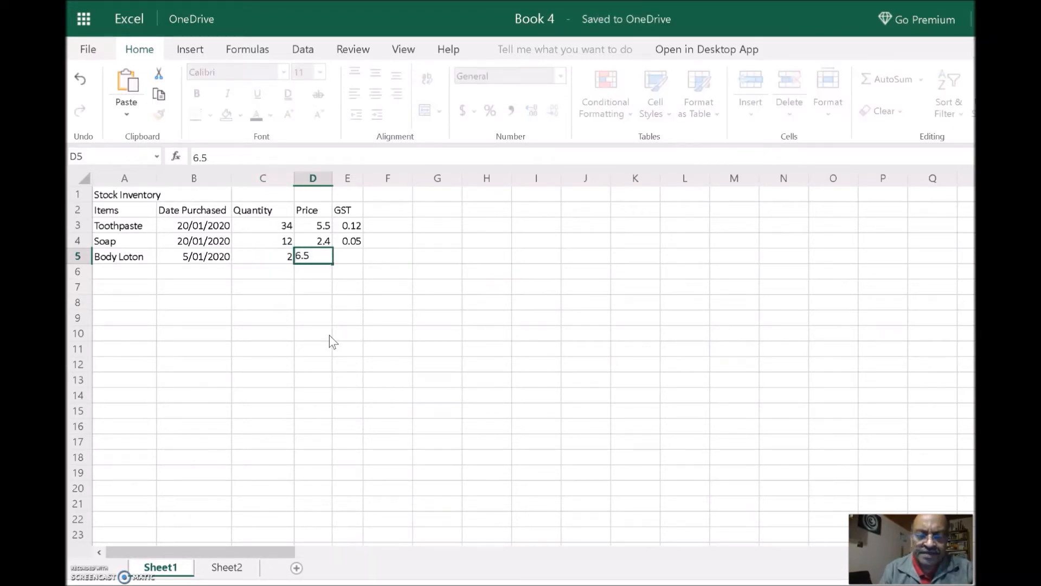
{"action": "key", "text": "Tab"}
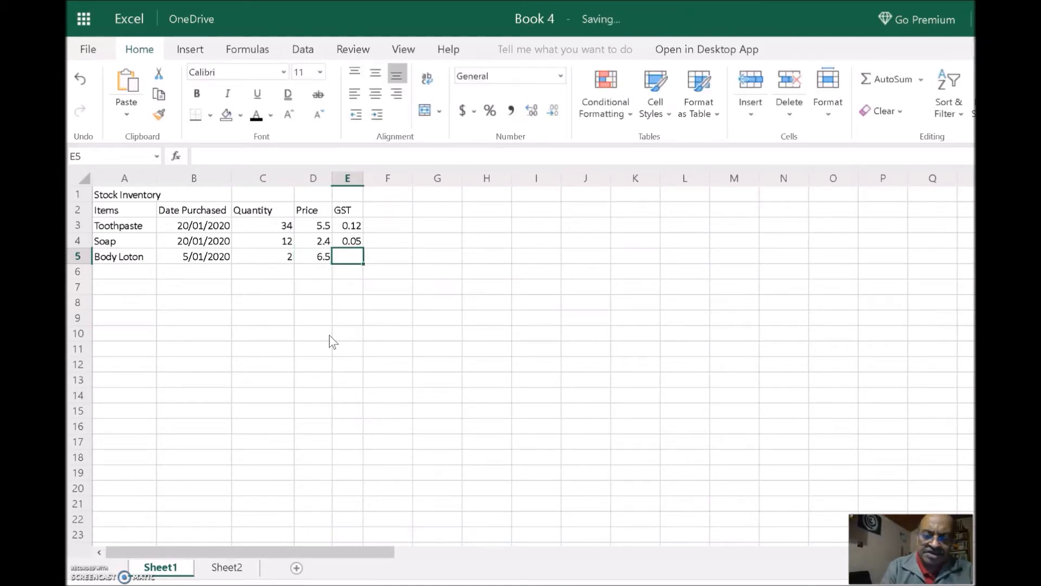
{"action": "type", "text": ".17"}
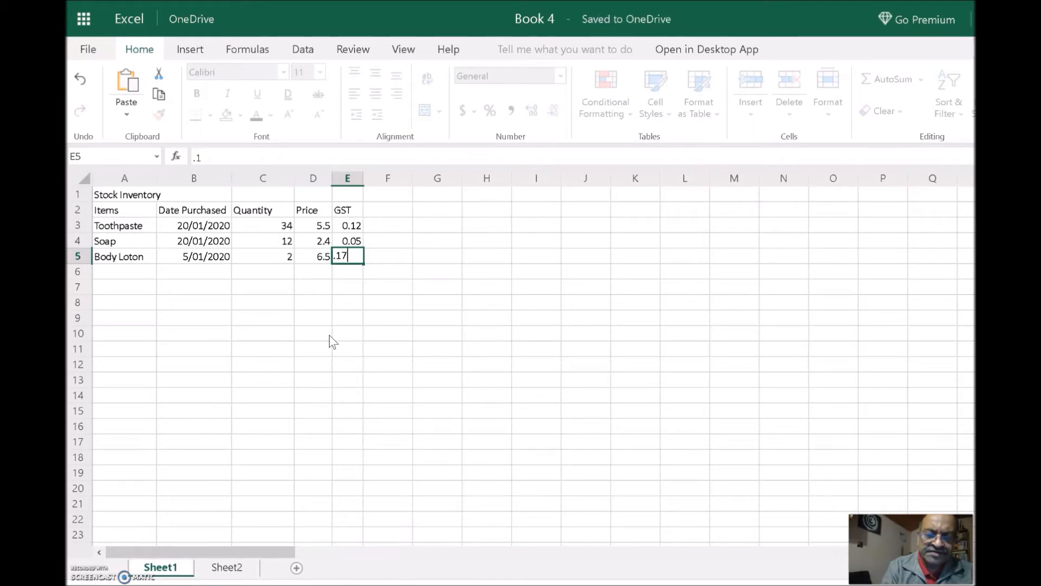
{"action": "left_click", "coordinate": [236, 366]}
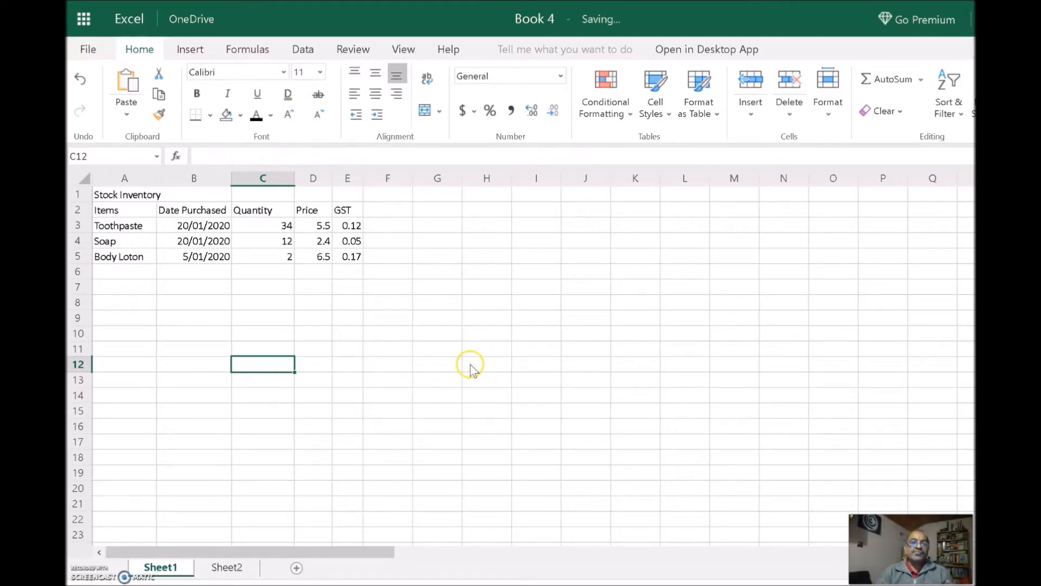
Step: Make the Stock Inventory title in cell A1 bold and underlined, trying italic on it and removing the italic again
{"action": "left_click", "coordinate": [128, 195]}
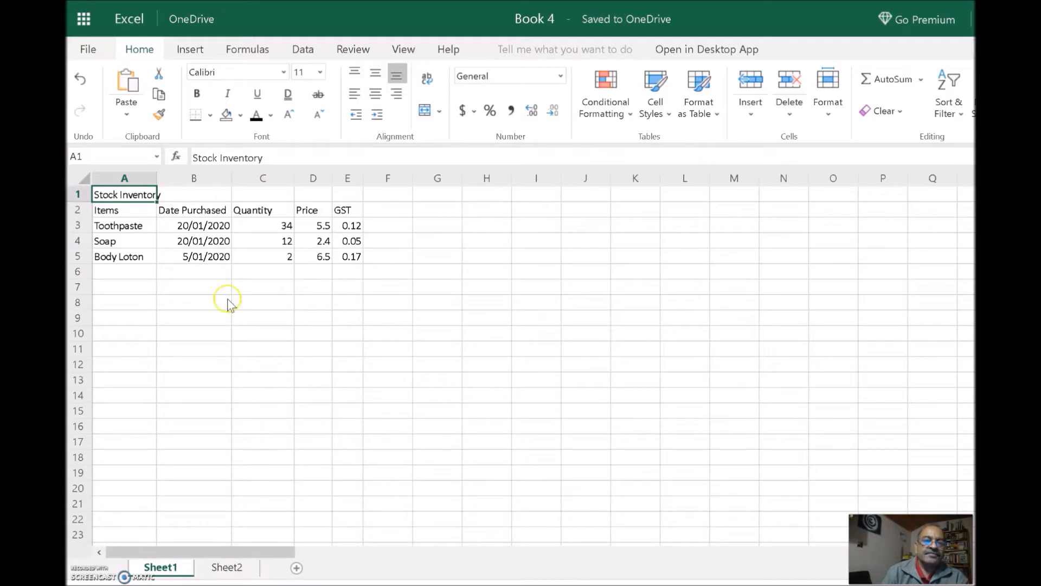
{"action": "left_click", "coordinate": [196, 92]}
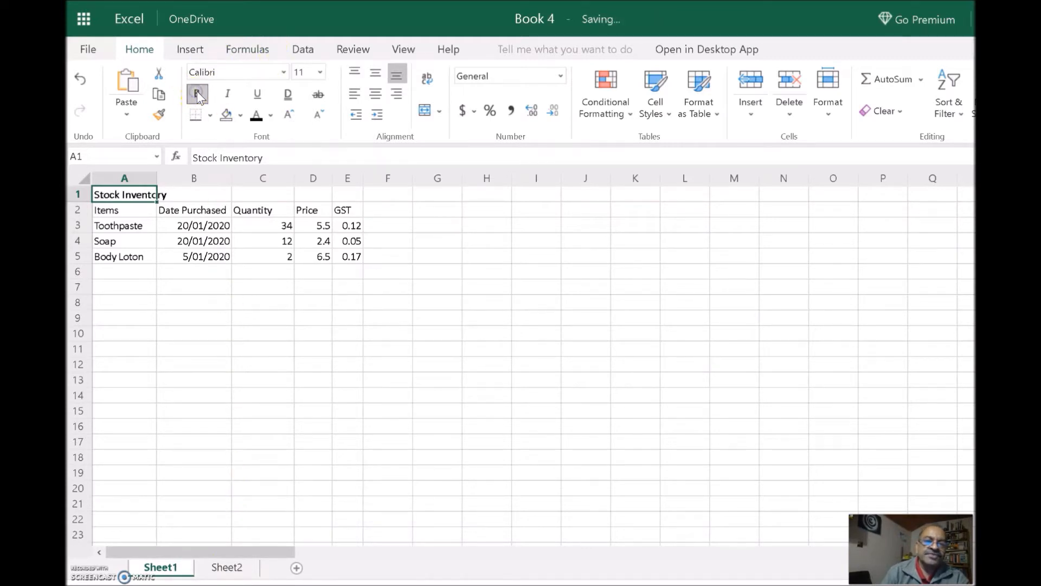
{"action": "left_click", "coordinate": [229, 92]}
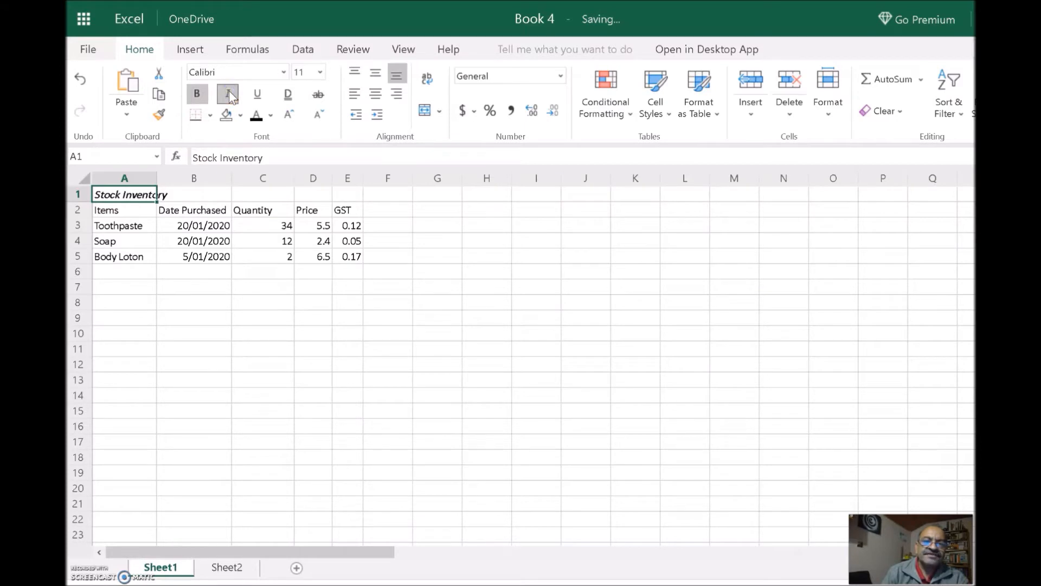
{"action": "left_click", "coordinate": [258, 94]}
{"action": "left_click", "coordinate": [260, 96]}
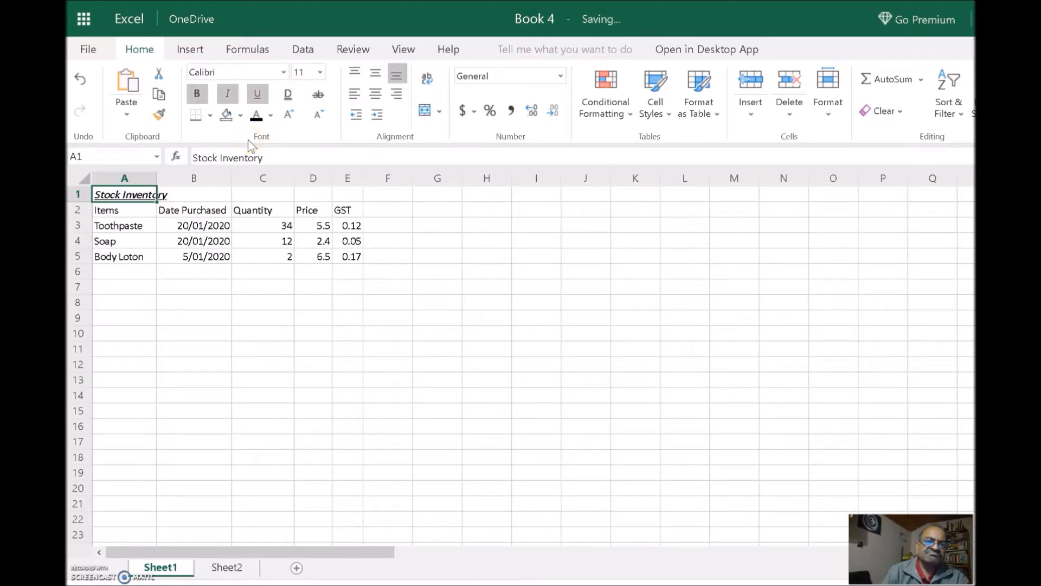
{"action": "left_click", "coordinate": [226, 93]}
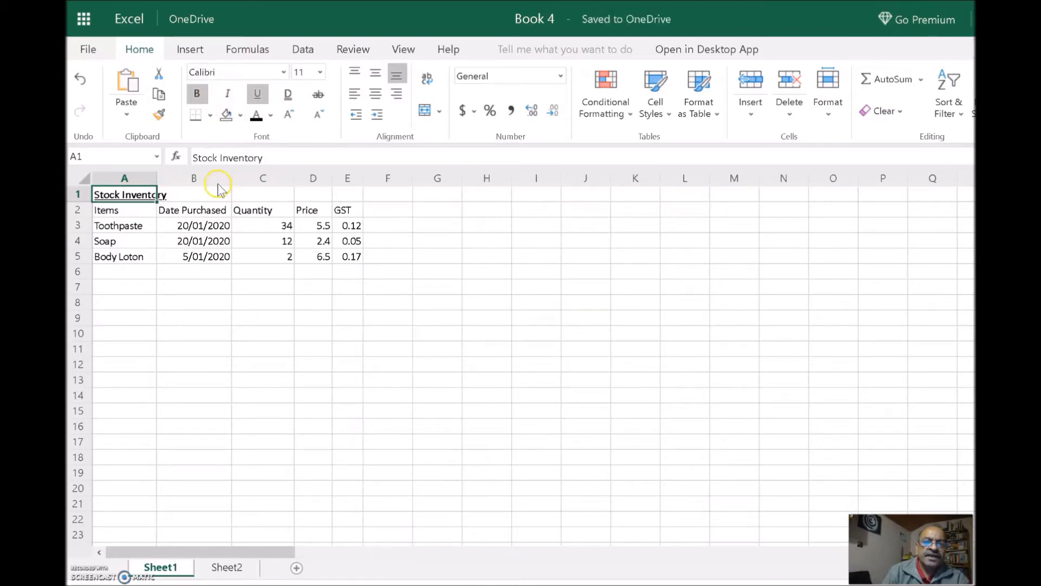
Step: Colour the Stock Inventory title text red and give cell A1 a light gold fill
{"action": "left_click", "coordinate": [260, 115]}
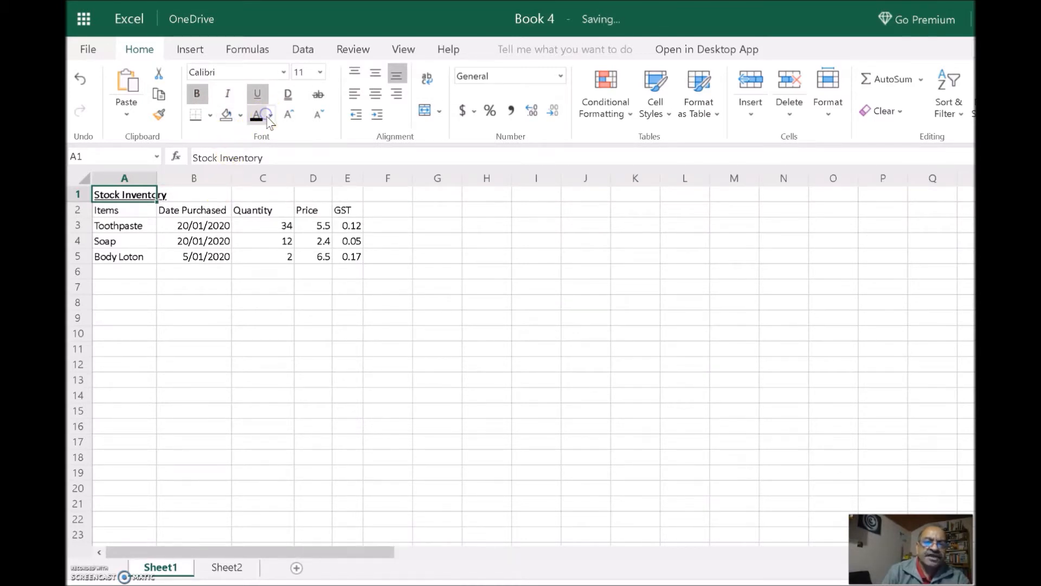
{"action": "left_click", "coordinate": [270, 116]}
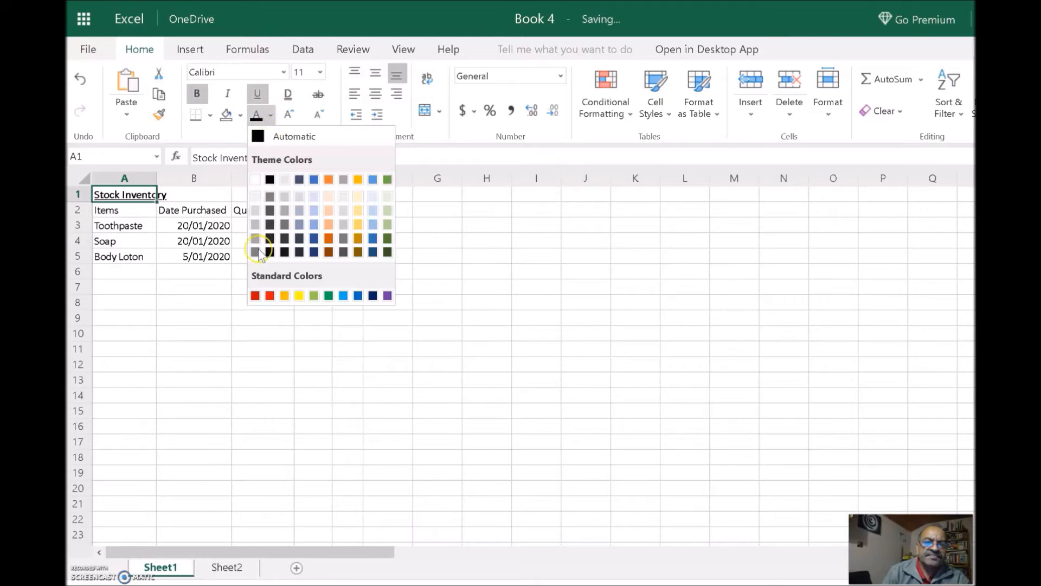
{"action": "left_click", "coordinate": [269, 298]}
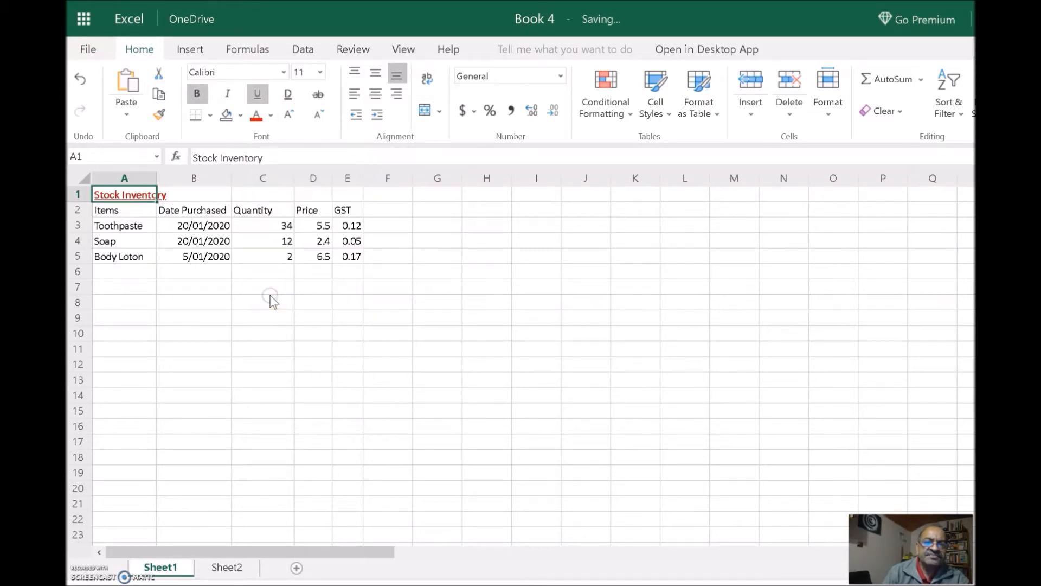
{"action": "left_click", "coordinate": [241, 115]}
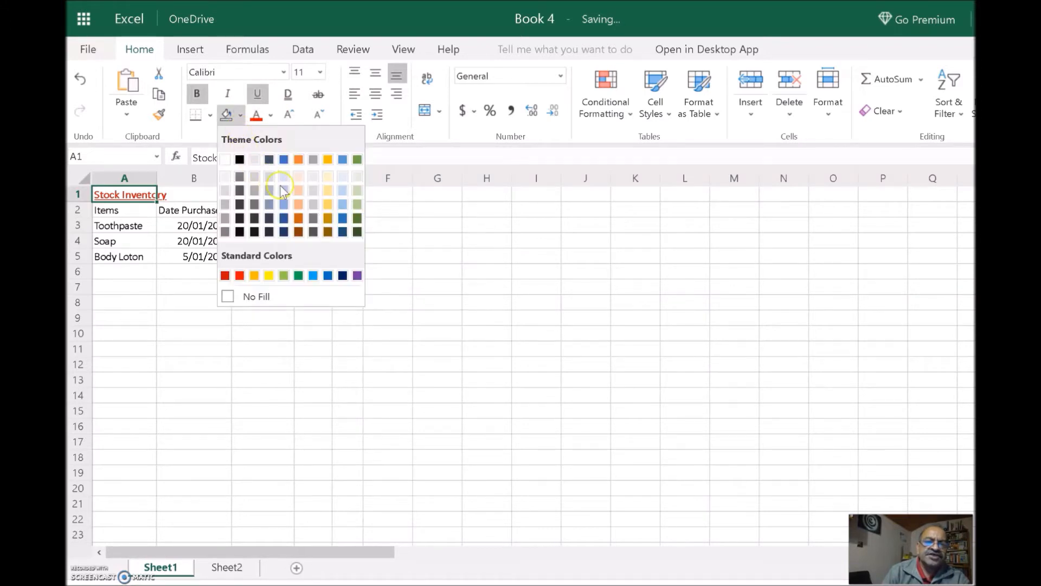
{"action": "left_click", "coordinate": [329, 191]}
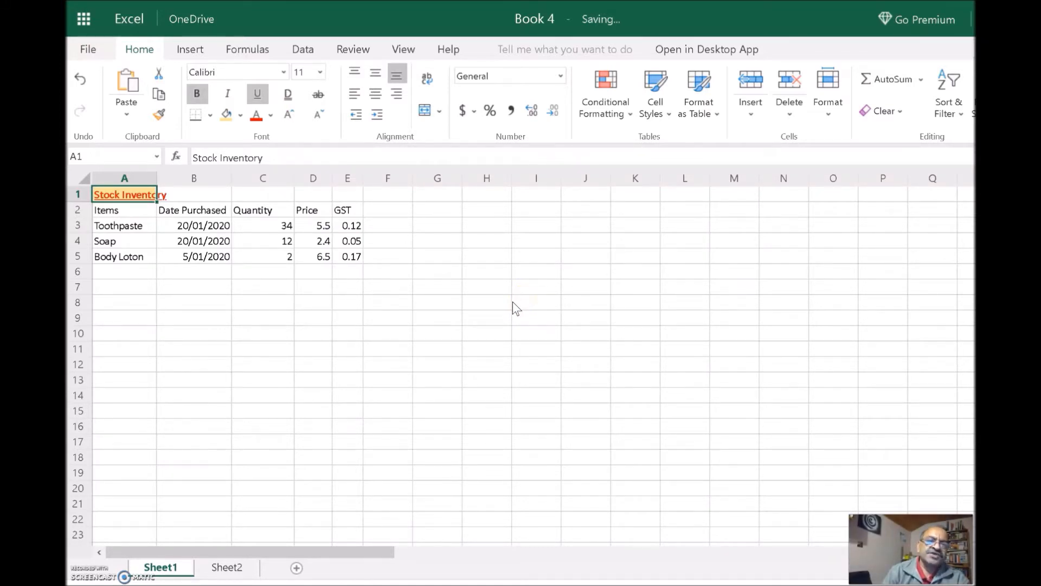
Step: Set the Stock Inventory title in cell A1 to font size 14 and the Arial font
{"action": "left_click", "coordinate": [314, 77]}
{"action": "left_click", "coordinate": [321, 76]}
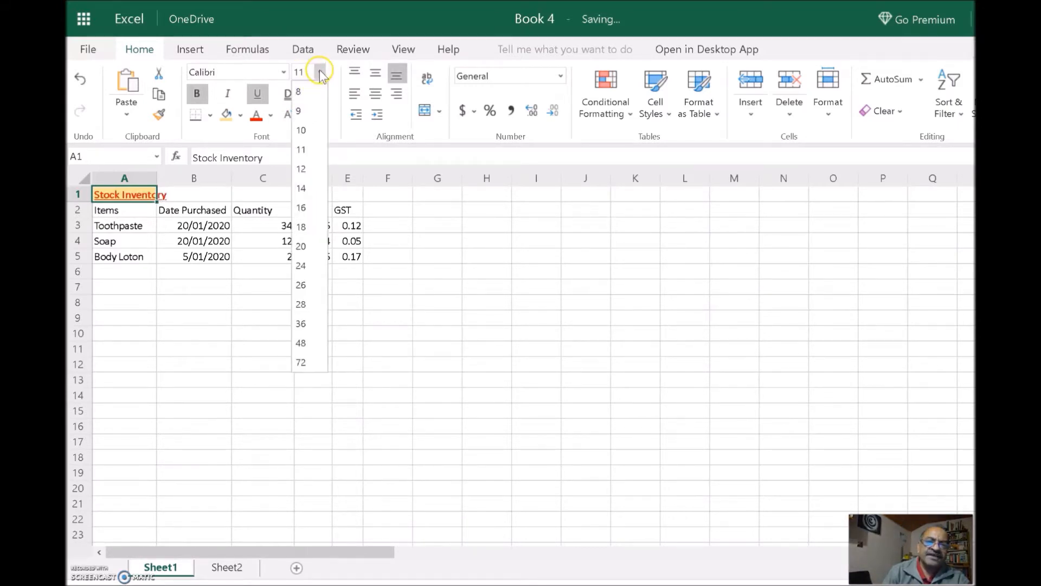
{"action": "left_click", "coordinate": [302, 189]}
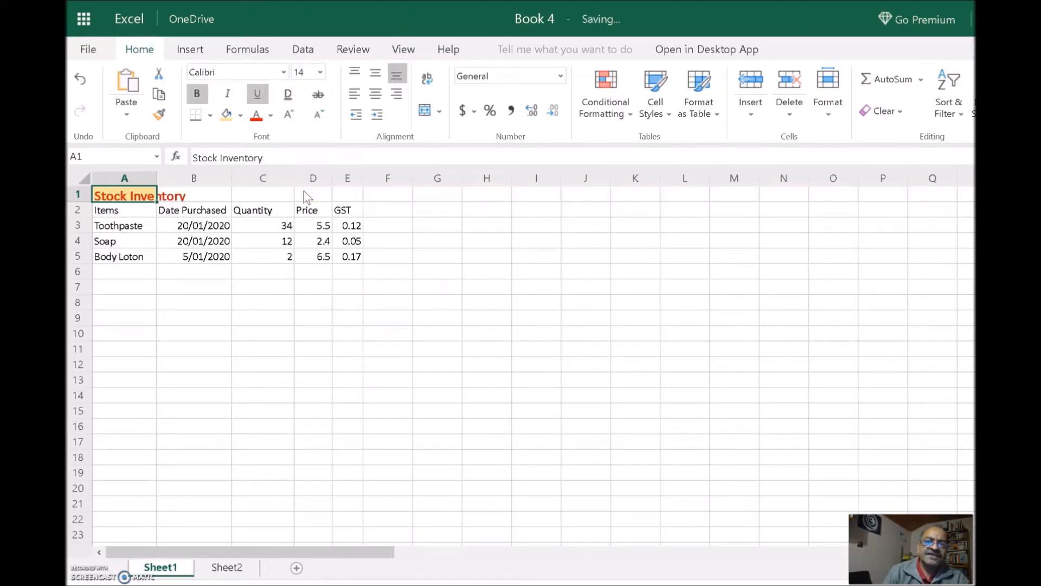
{"action": "left_click", "coordinate": [284, 73]}
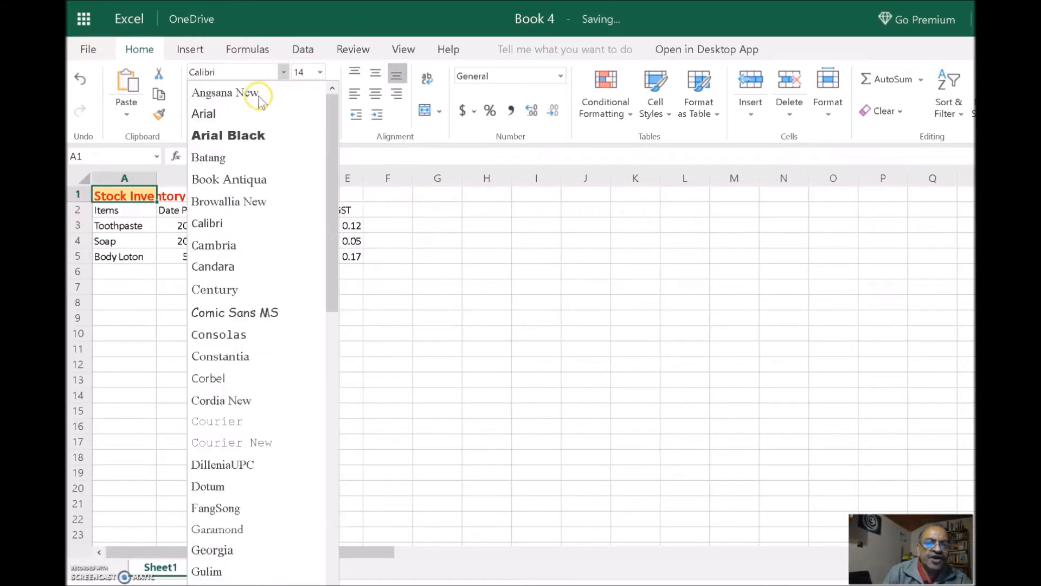
{"action": "left_click", "coordinate": [244, 120]}
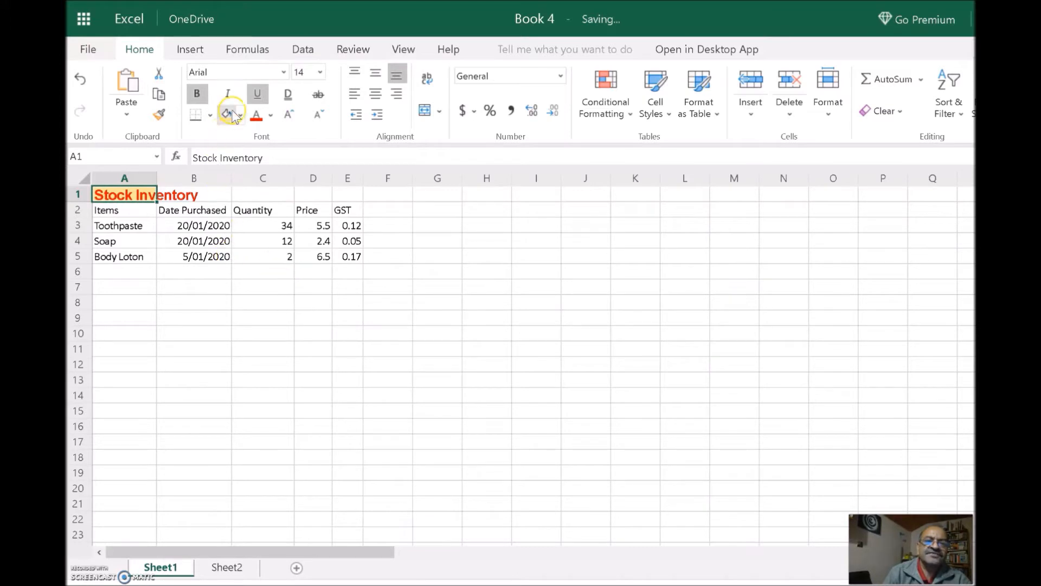
Step: Reset the title formatting in cell A1 to no fill, automatic font colour and plain text without bold or underline
{"action": "left_click", "coordinate": [241, 115]}
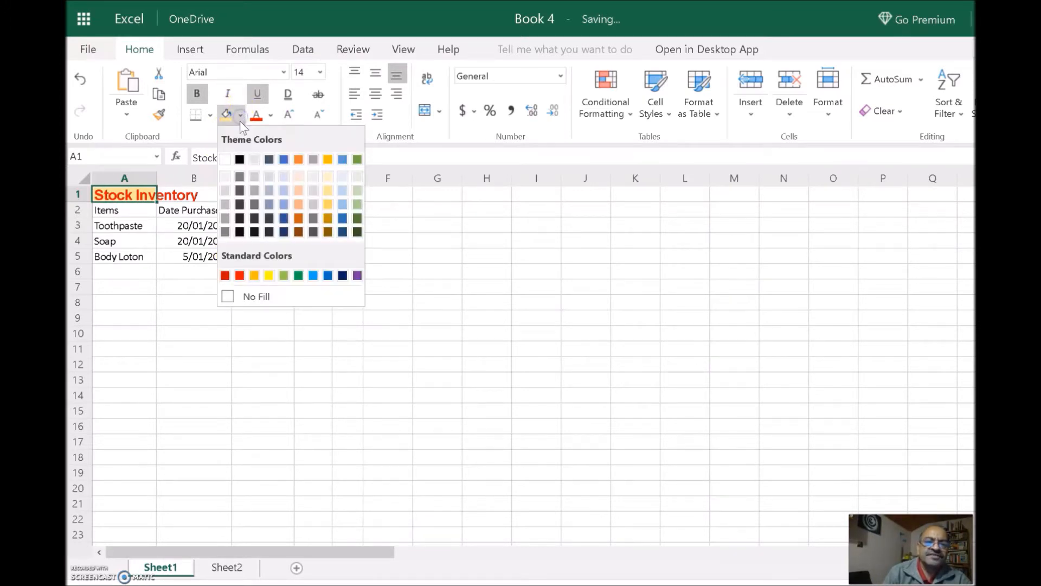
{"action": "left_click", "coordinate": [275, 297]}
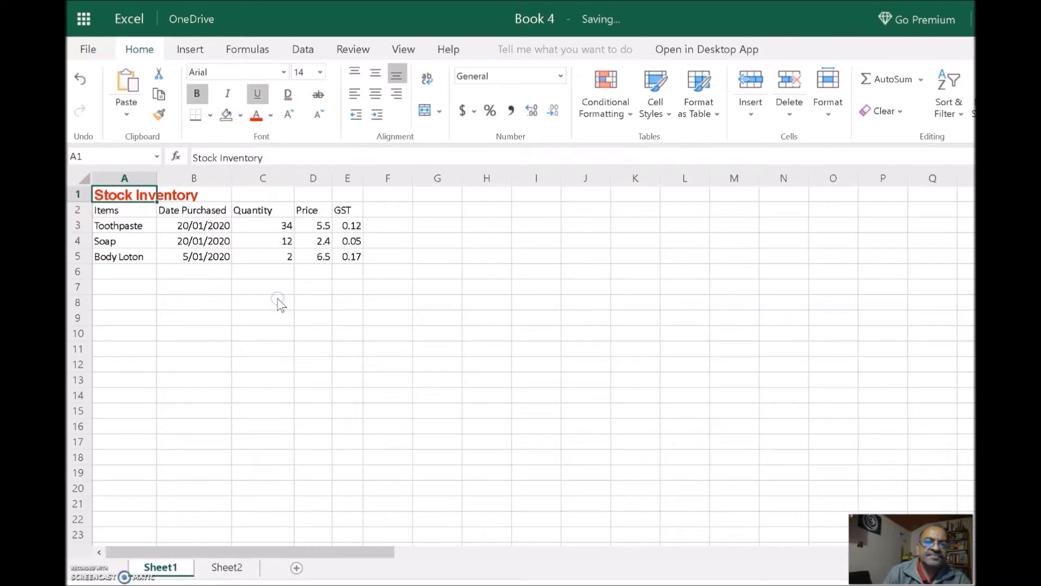
{"action": "left_click", "coordinate": [270, 115]}
{"action": "left_click", "coordinate": [265, 137]}
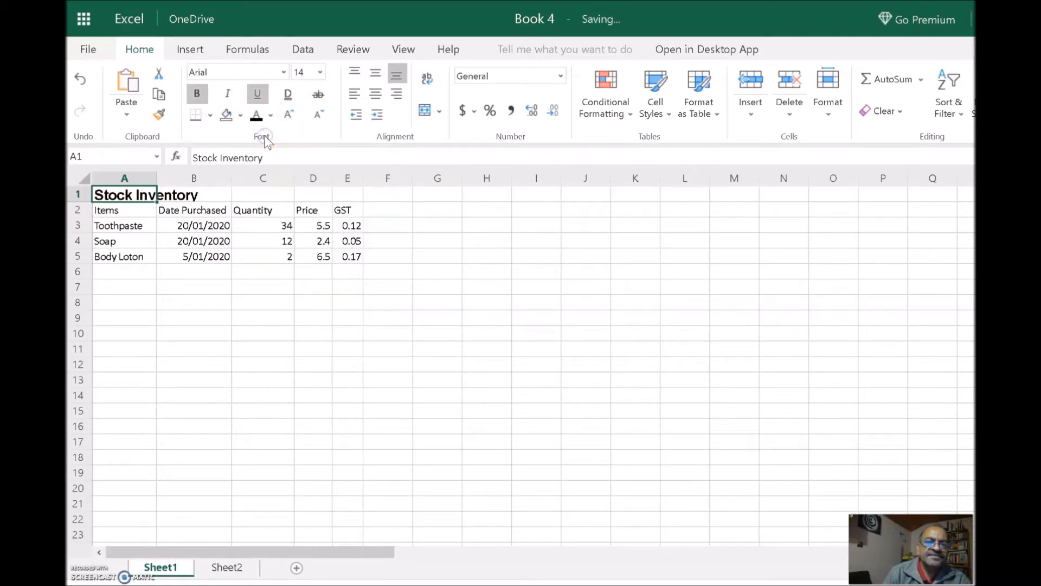
{"action": "left_click", "coordinate": [195, 93]}
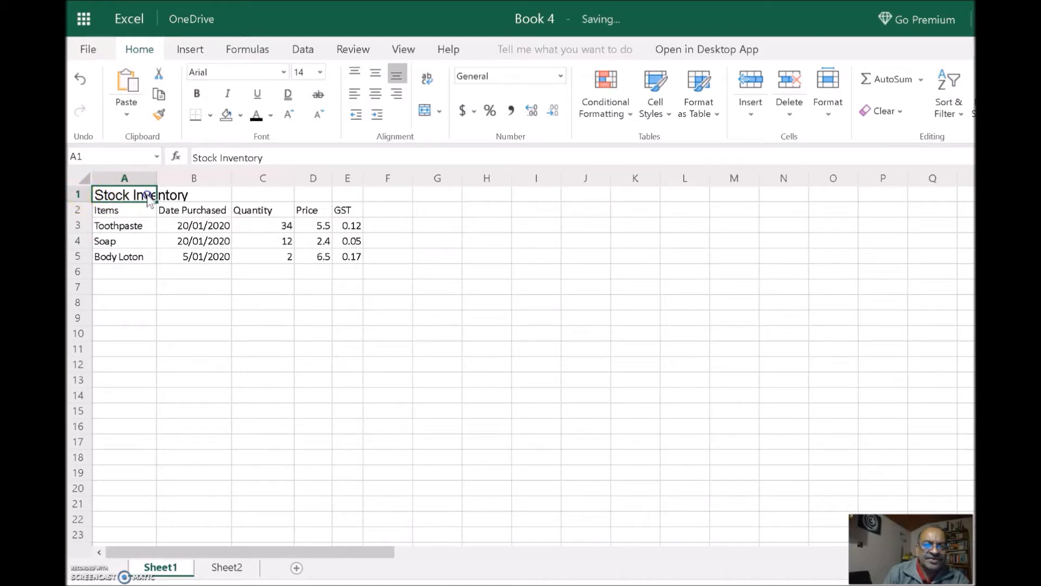
Step: Merge and center the Stock Inventory title across cells A1 to E1
{"action": "left_click_drag", "start_coordinate": [212, 195], "coordinate": [344, 199]}
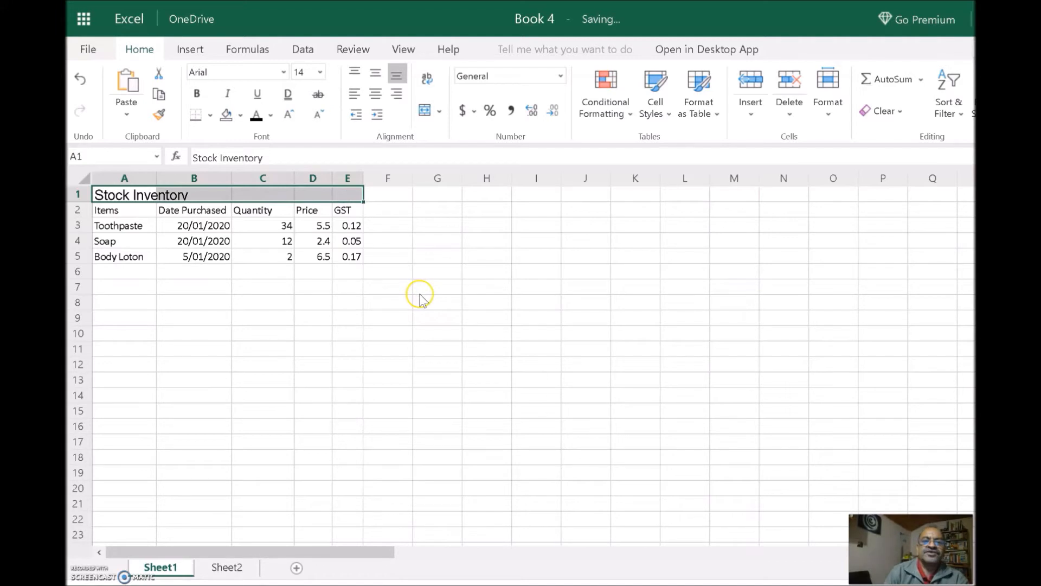
{"action": "left_click", "coordinate": [440, 112]}
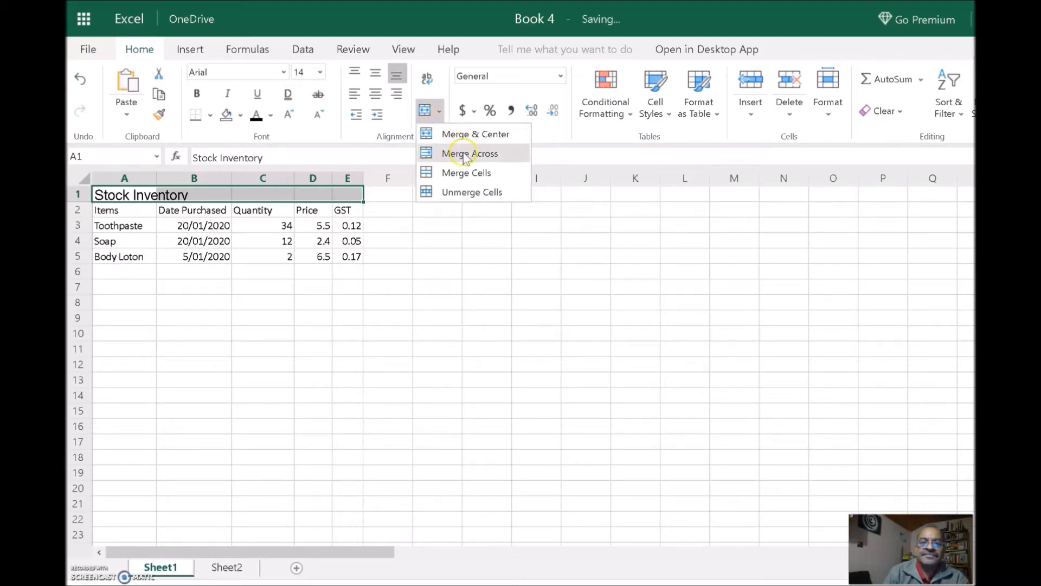
{"action": "left_click", "coordinate": [468, 135]}
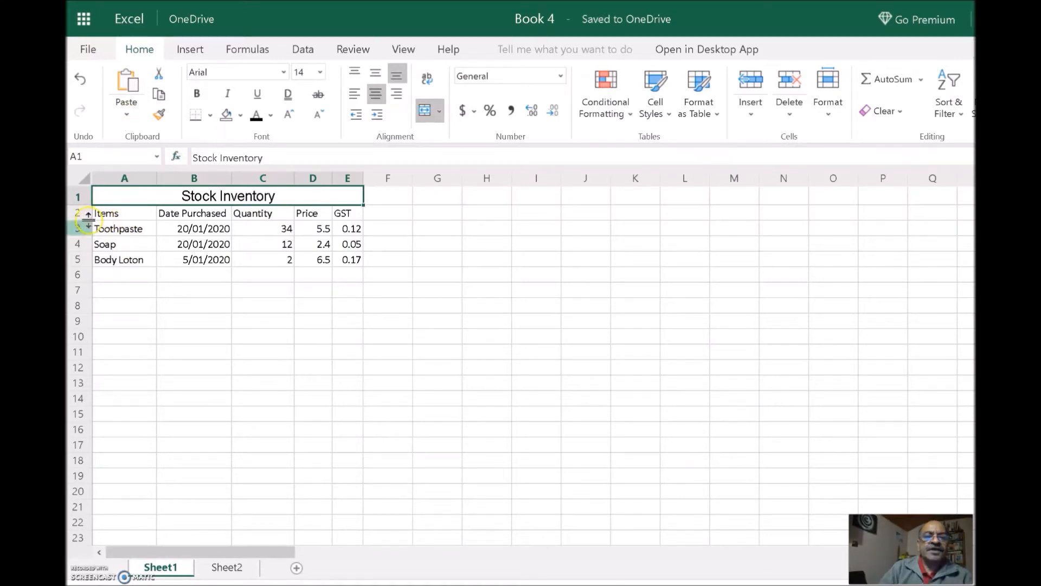
Step: Make all the column headings in row 2 bold
{"action": "left_click", "coordinate": [116, 216]}
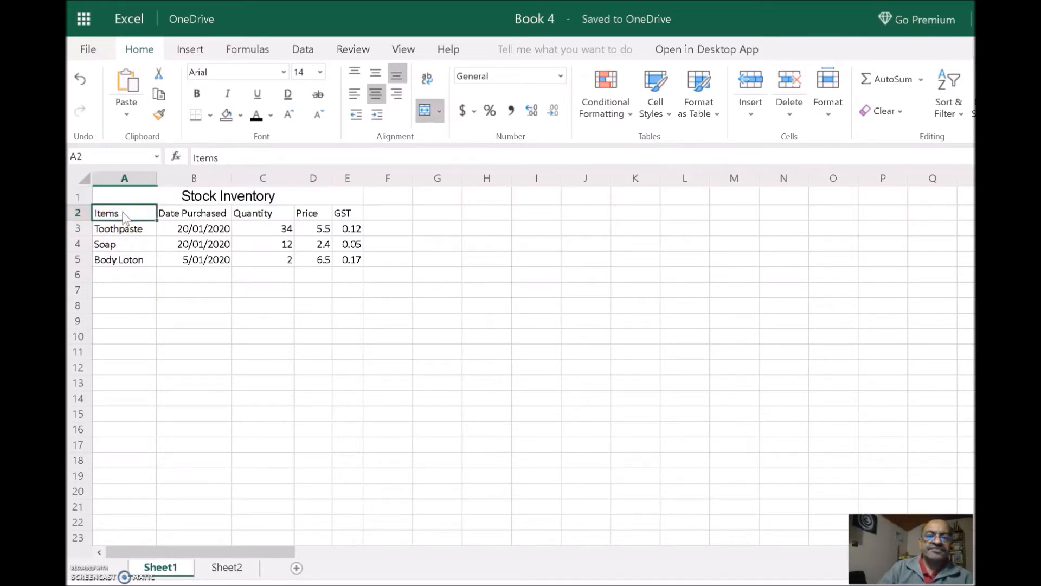
{"action": "left_click", "coordinate": [192, 215]}
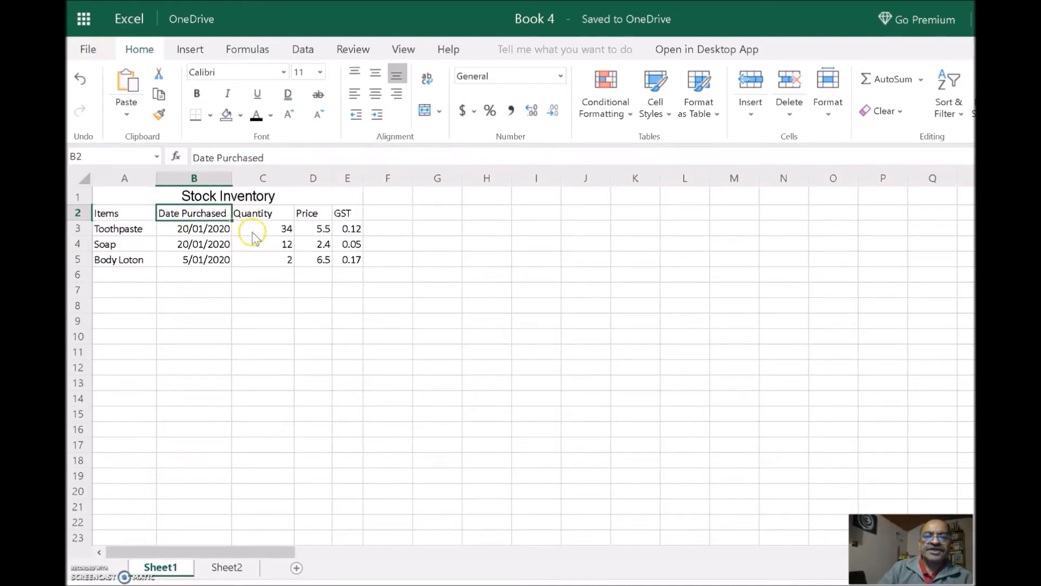
{"action": "left_click", "coordinate": [268, 213]}
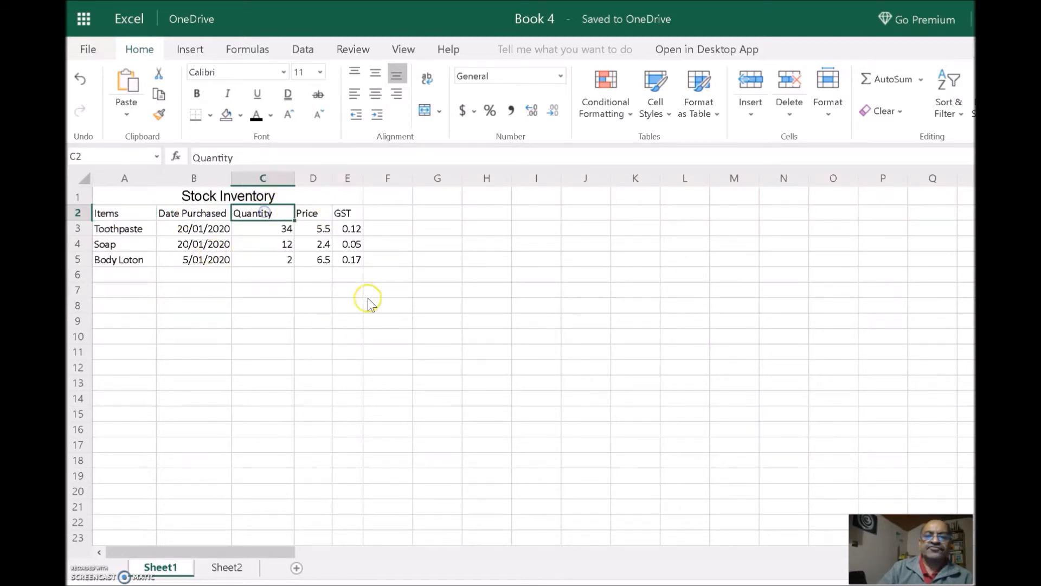
{"action": "left_click", "coordinate": [130, 214]}
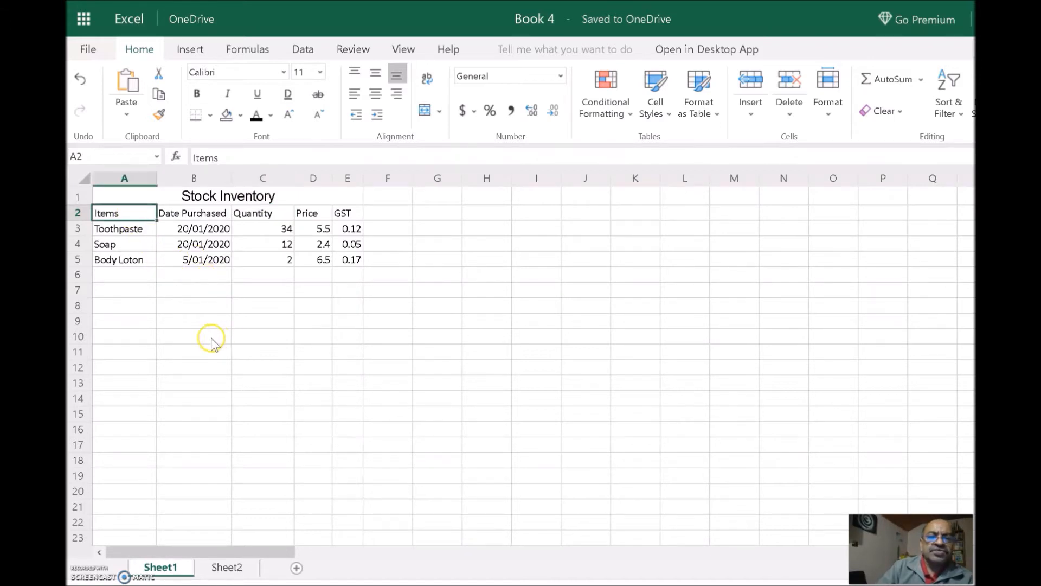
{"action": "left_click", "coordinate": [197, 94]}
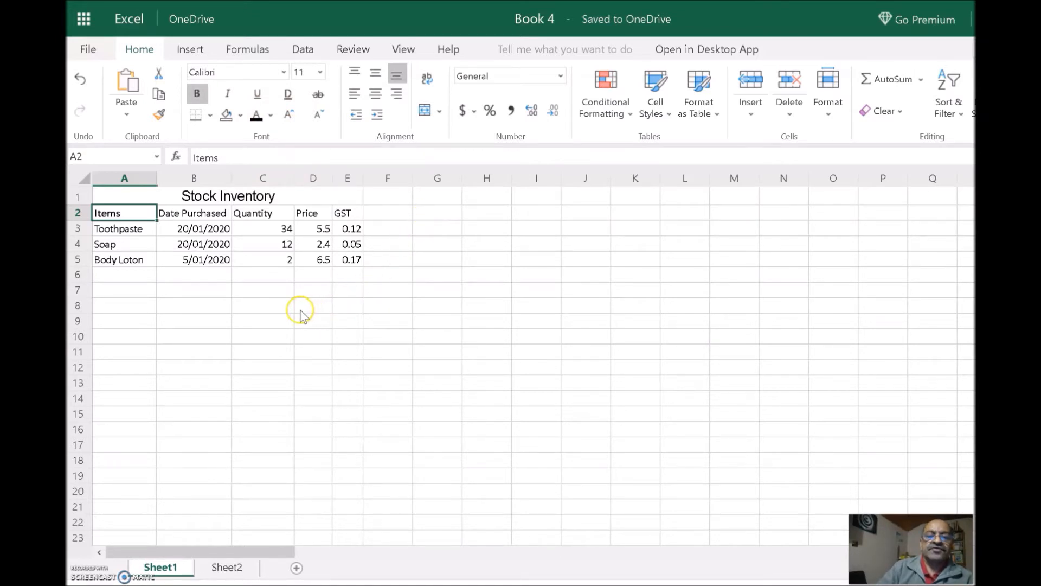
{"action": "left_click", "coordinate": [79, 212]}
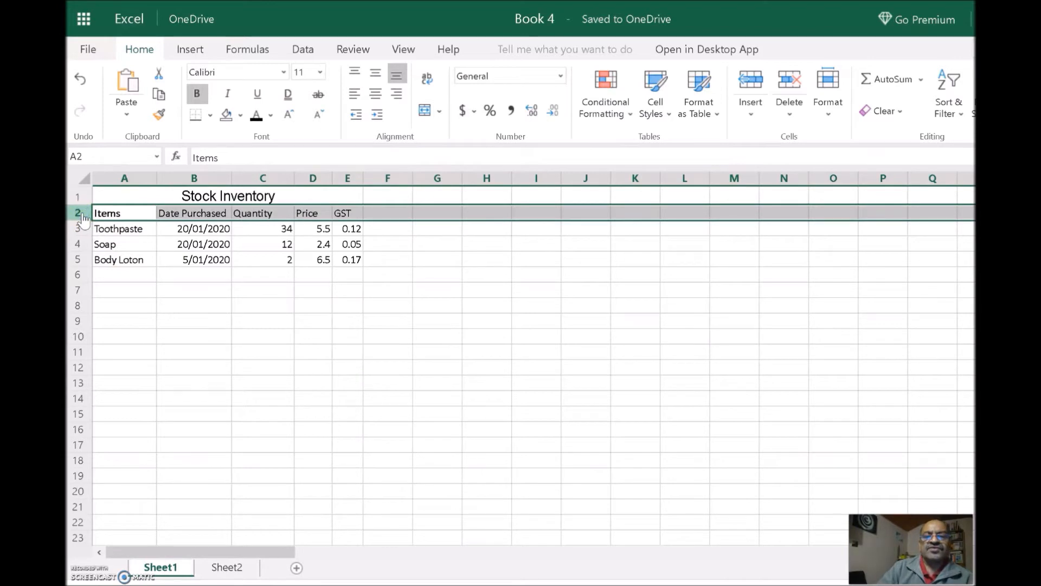
{"action": "left_click", "coordinate": [198, 94]}
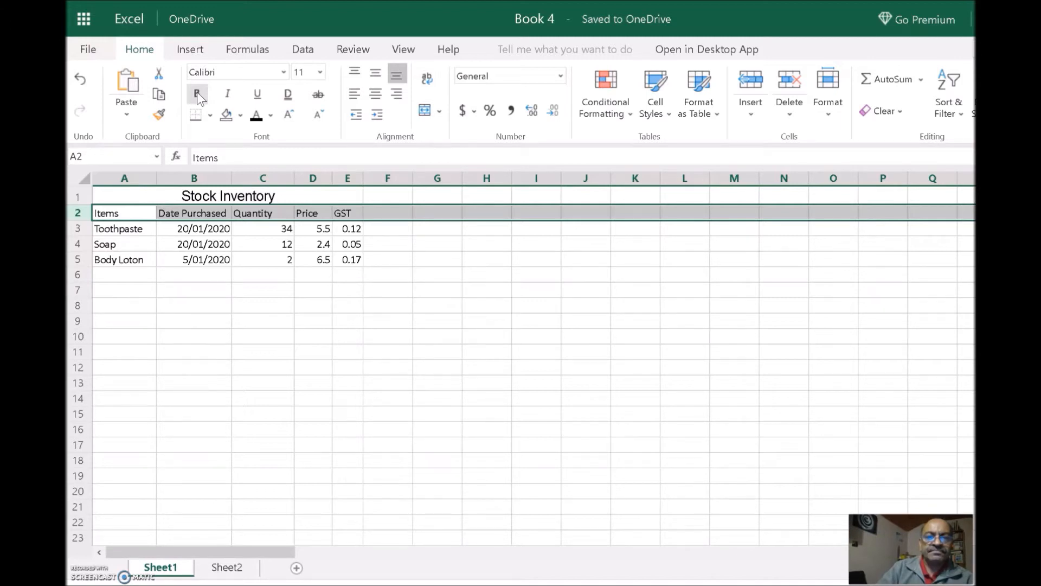
{"action": "left_click", "coordinate": [198, 96]}
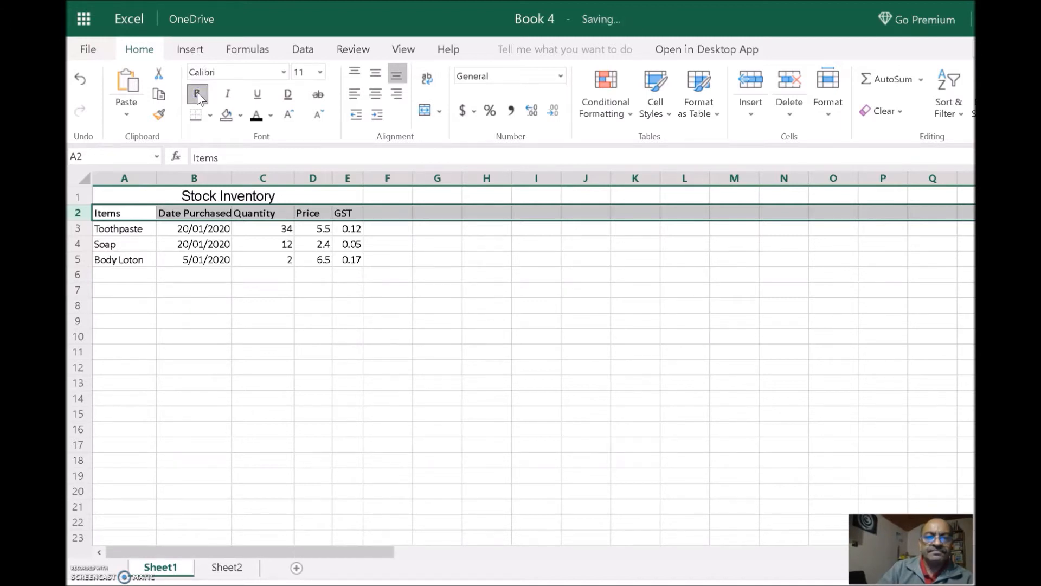
Step: Resize column B manually, first wider than the Date Purchased heading and then narrower than it
{"action": "left_click", "coordinate": [262, 258]}
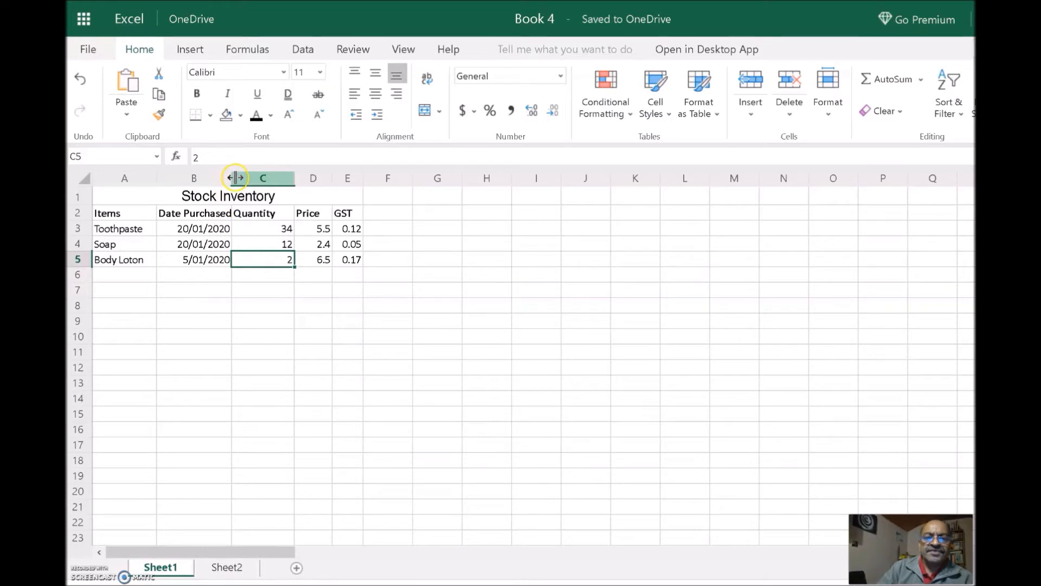
{"action": "left_click_drag", "start_coordinate": [230, 177], "coordinate": [239, 184]}
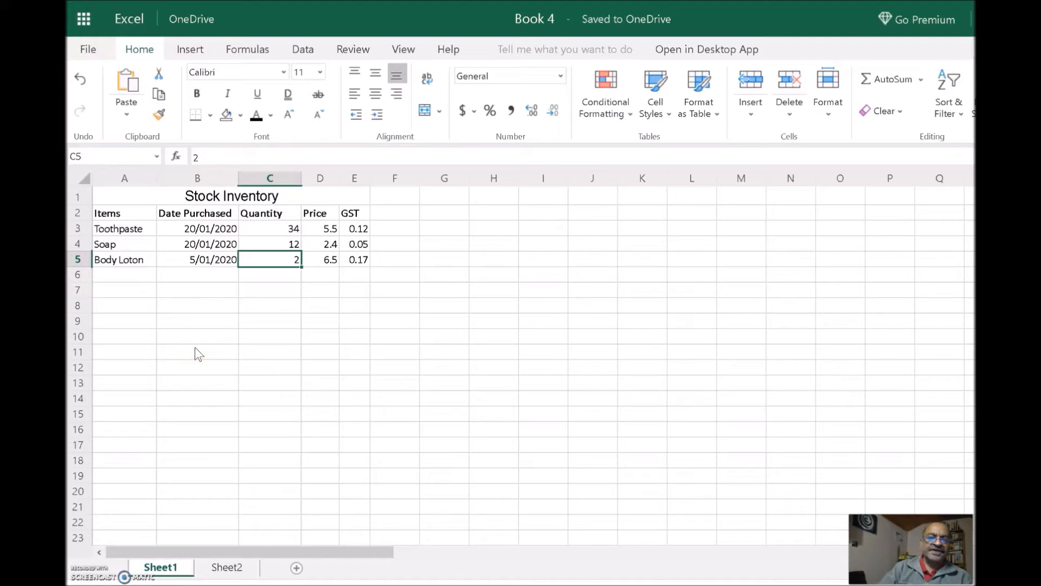
{"action": "left_click_drag", "start_coordinate": [235, 184], "coordinate": [213, 179]}
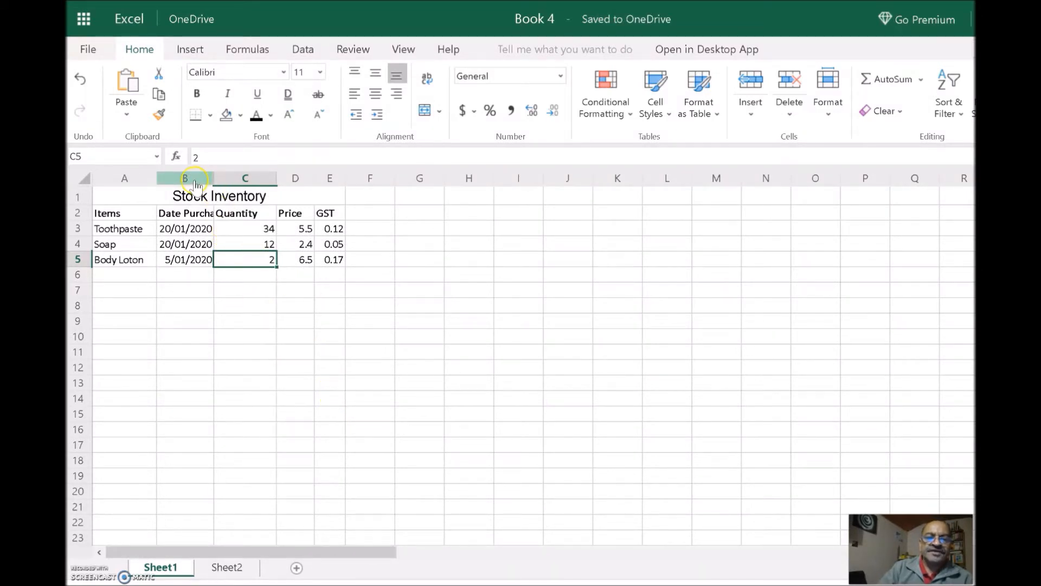
Step: Autofit the width of column B to its contents
{"action": "left_click", "coordinate": [196, 185]}
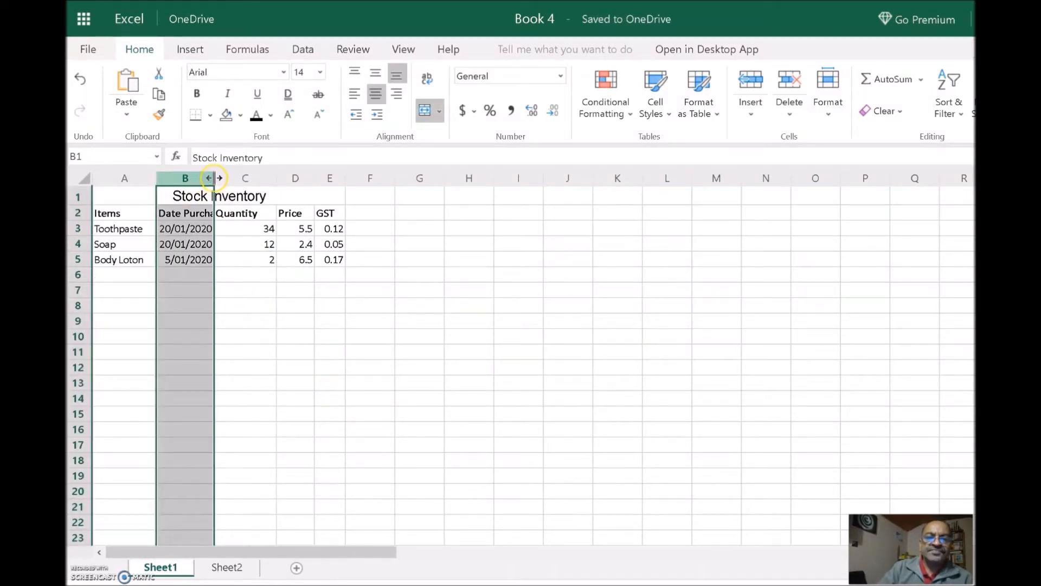
{"action": "left_click", "coordinate": [214, 178]}
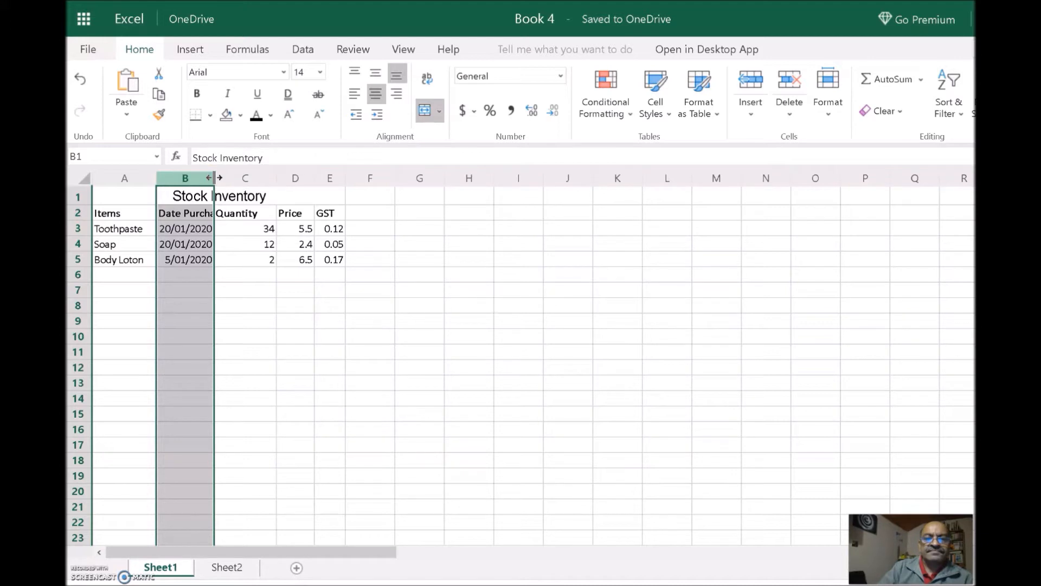
{"action": "left_click", "coordinate": [215, 178]}
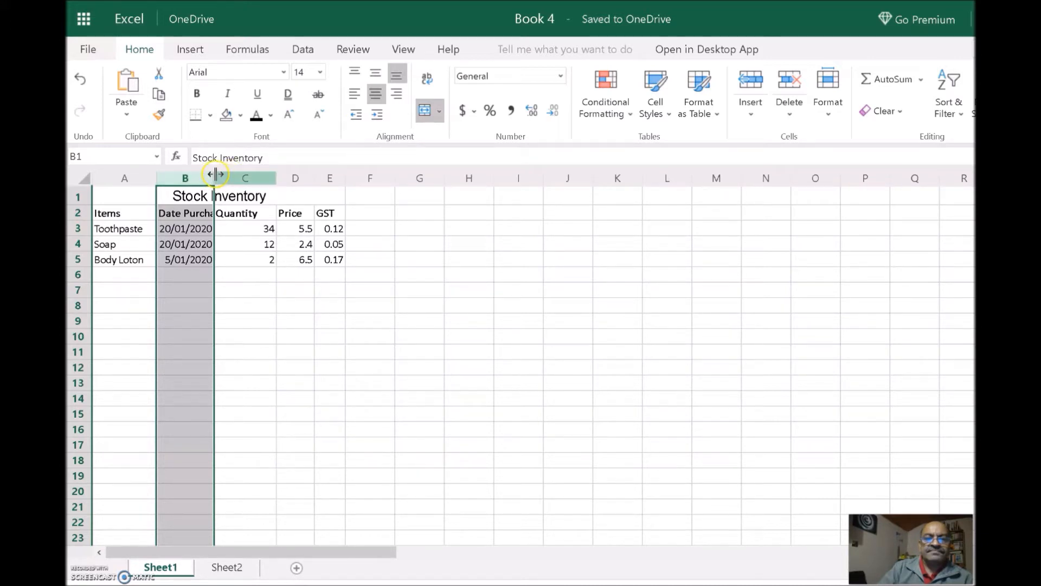
{"action": "left_click", "coordinate": [216, 174]}
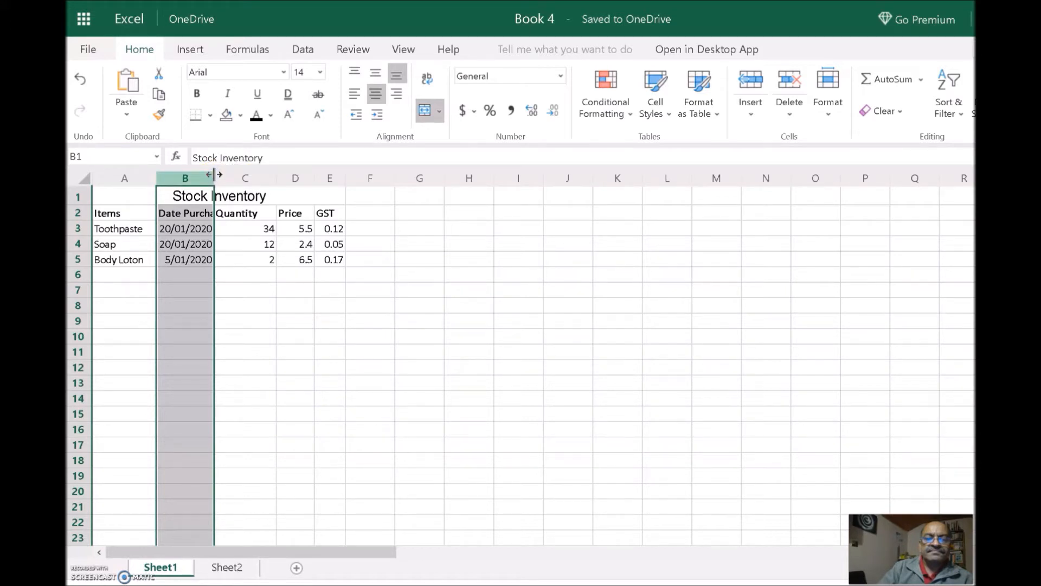
{"action": "left_click", "coordinate": [211, 176]}
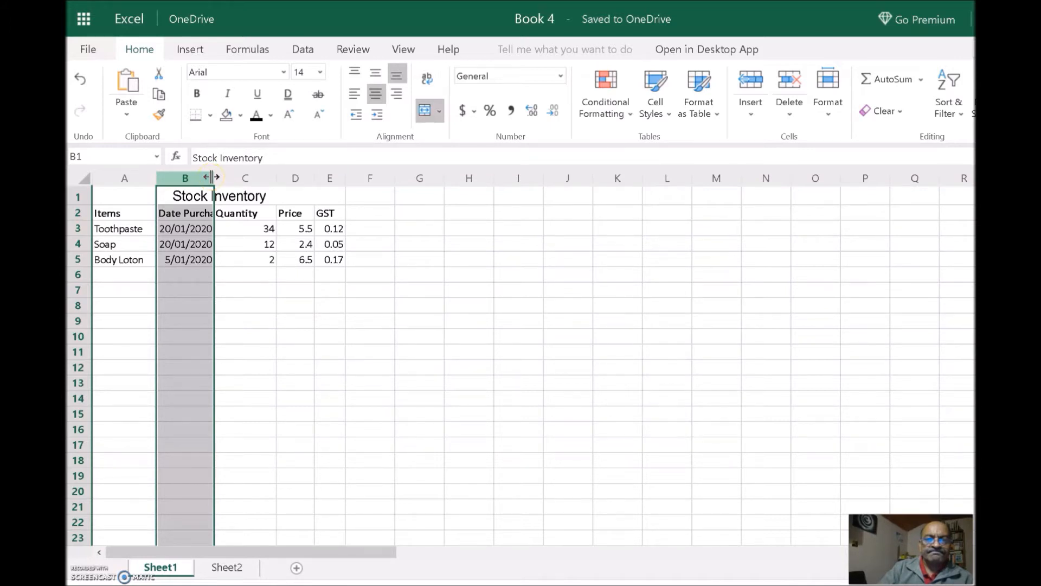
{"action": "left_click", "coordinate": [211, 176]}
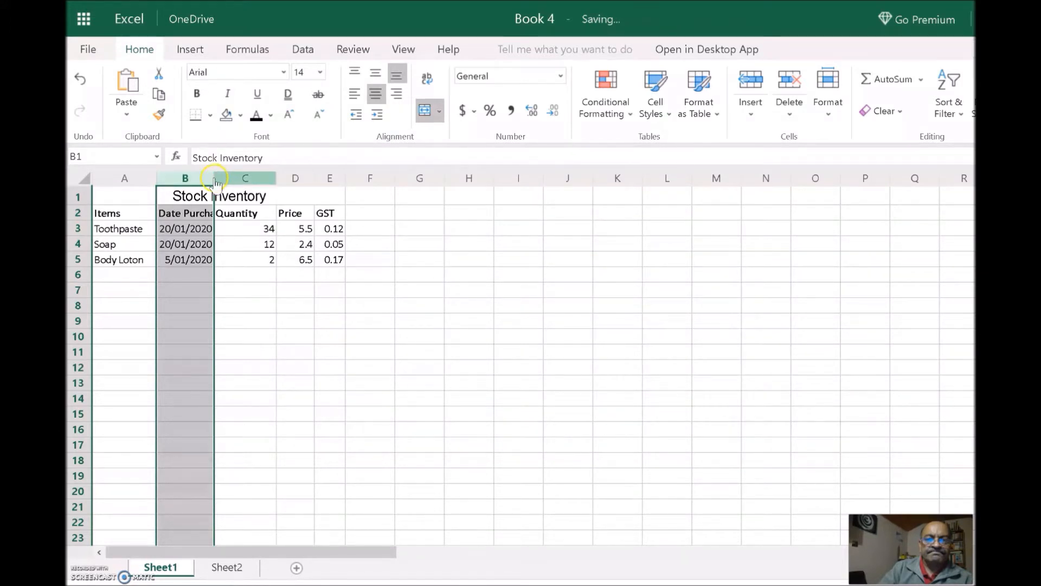
{"action": "double_click", "coordinate": [215, 178]}
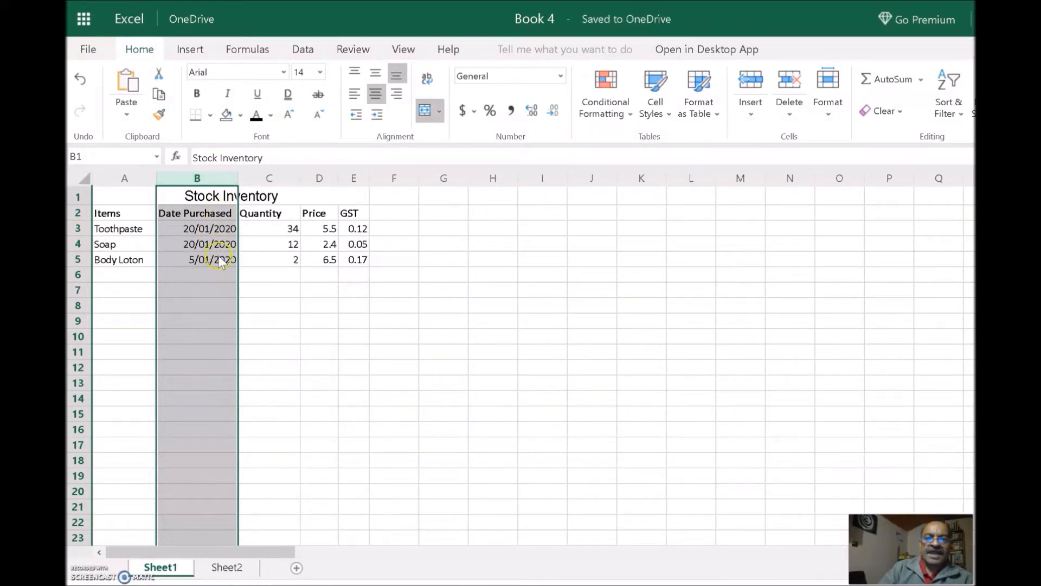
{"action": "left_click", "coordinate": [232, 283]}
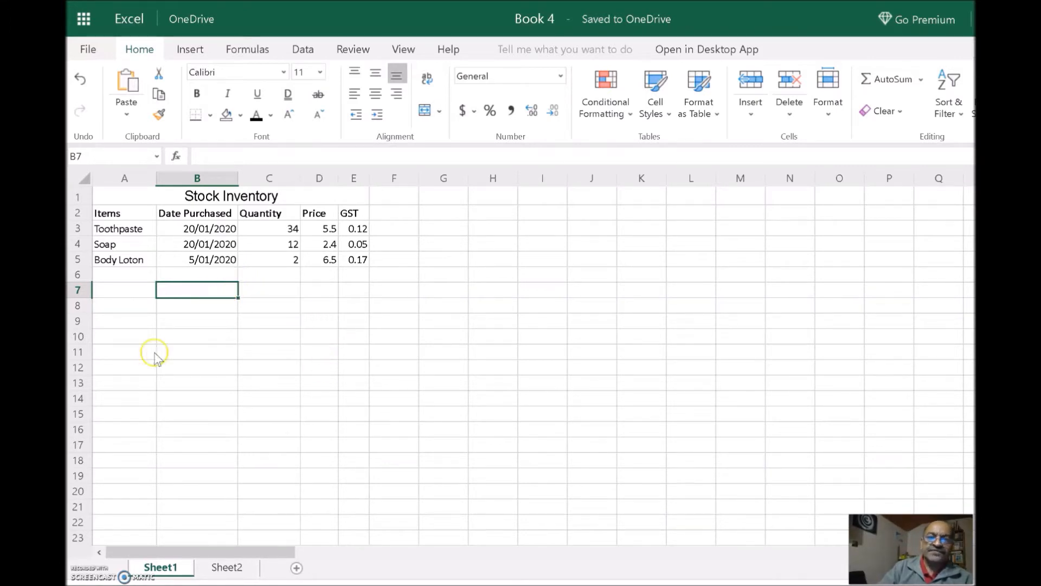
Step: Autofit the widths of columns A to E to their contents all at once
{"action": "left_click_drag", "start_coordinate": [124, 182], "coordinate": [195, 178]}
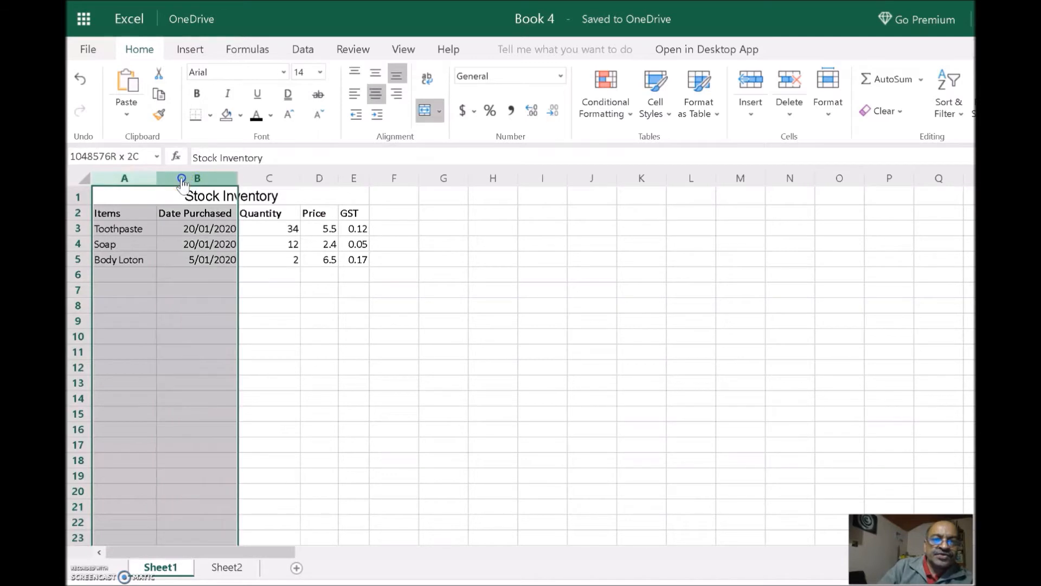
{"action": "left_click_drag", "start_coordinate": [308, 179], "coordinate": [349, 177]}
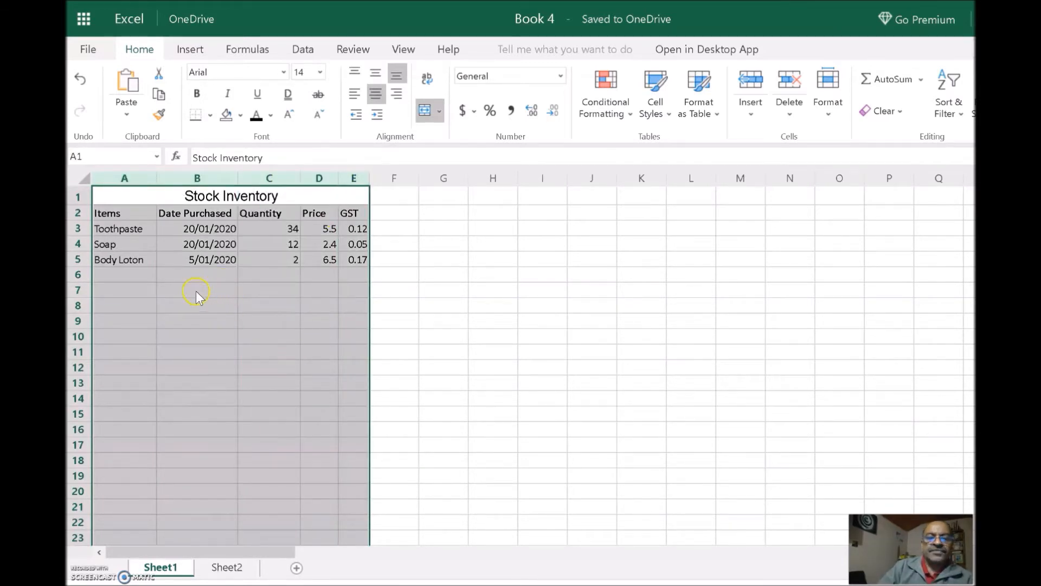
{"action": "double_click", "coordinate": [236, 178]}
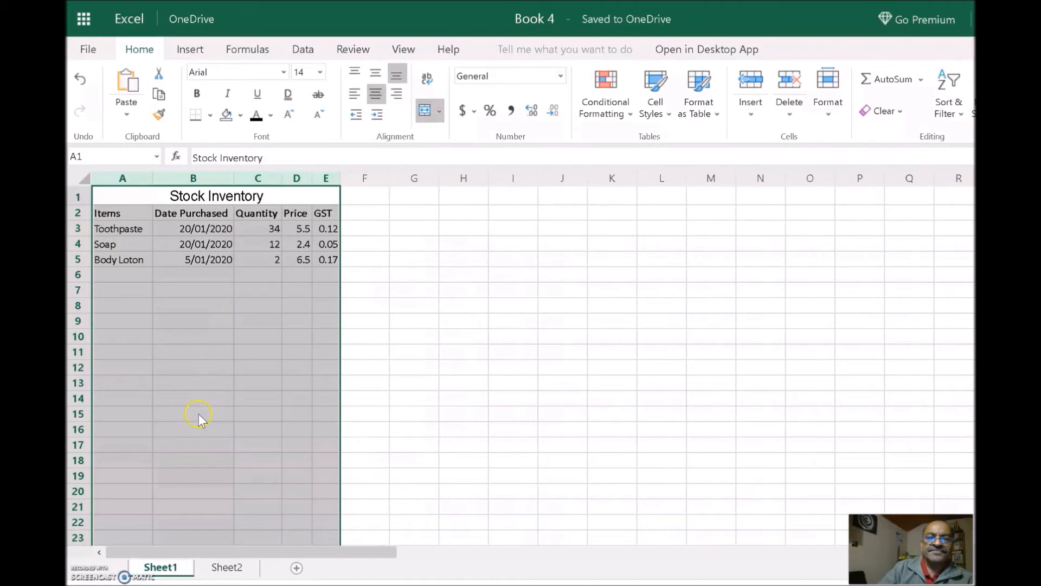
{"action": "left_click", "coordinate": [399, 287]}
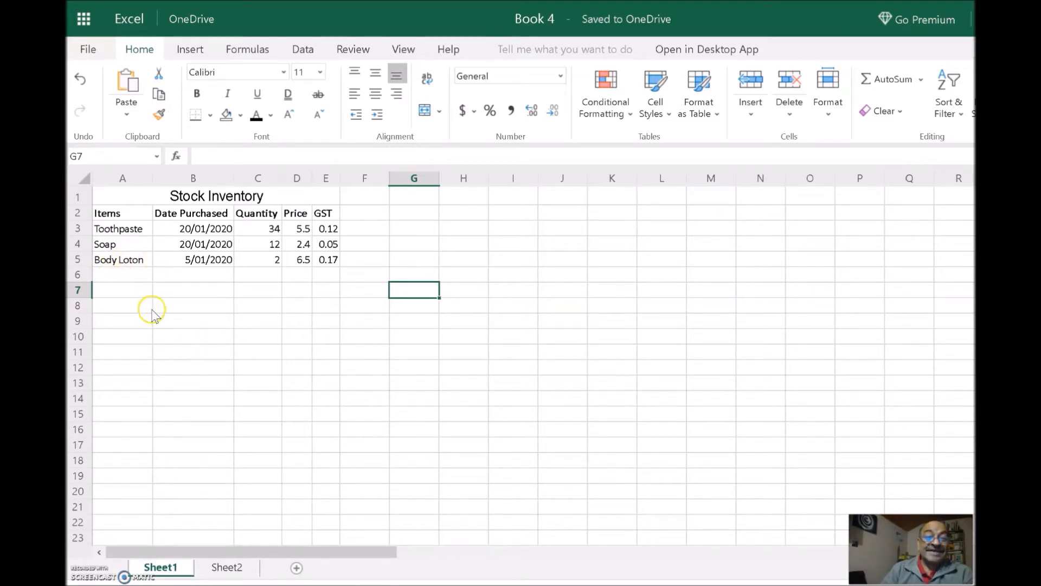
Step: Overwrite the item name in cell A5 by retyping the whole entry as Body Loton
{"action": "left_click", "coordinate": [120, 261]}
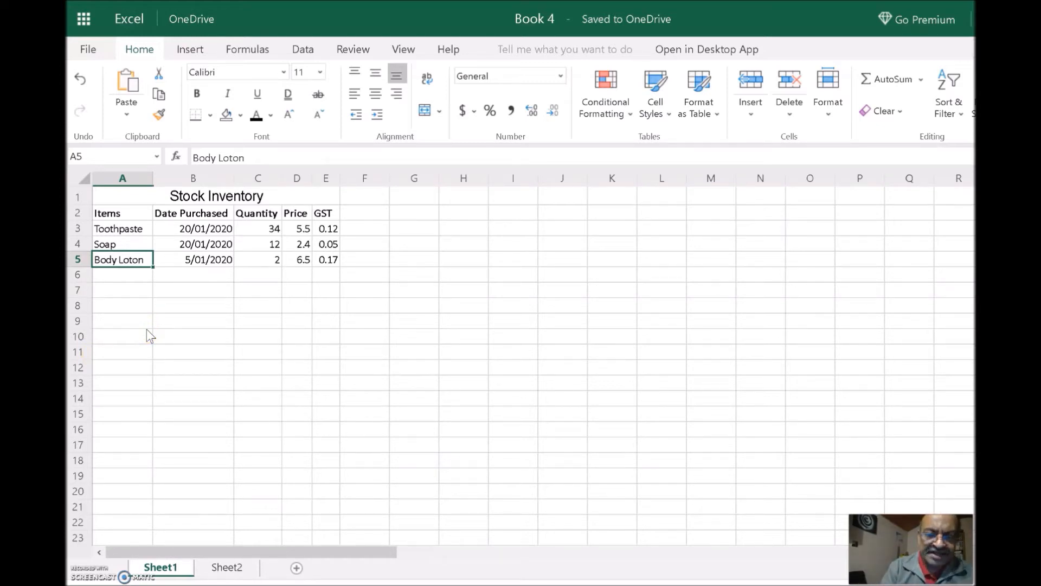
{"action": "type", "text": "i"}
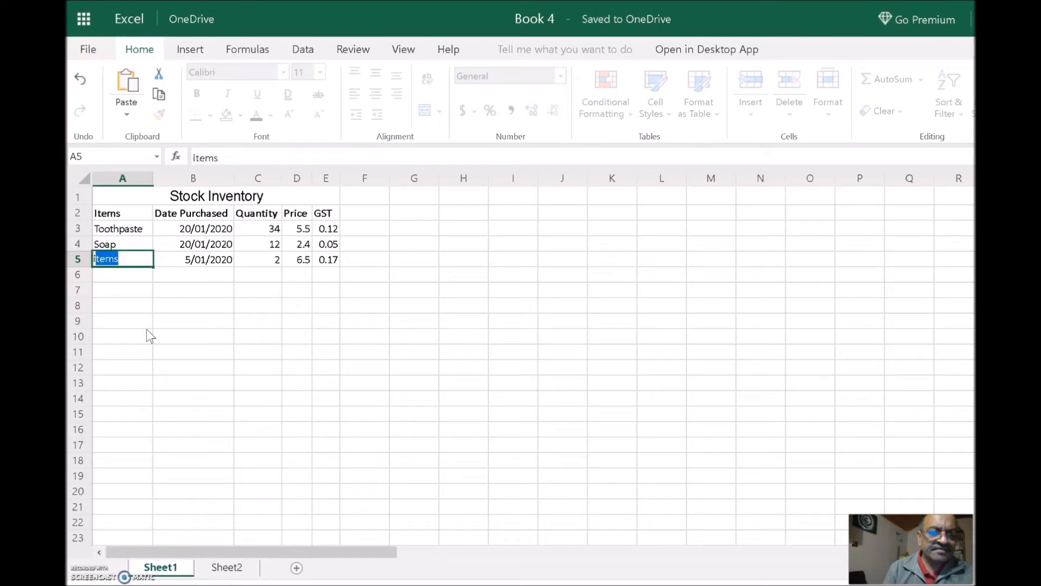
{"action": "key", "text": "BackSpace"}
{"action": "key", "text": "BackSpace"}
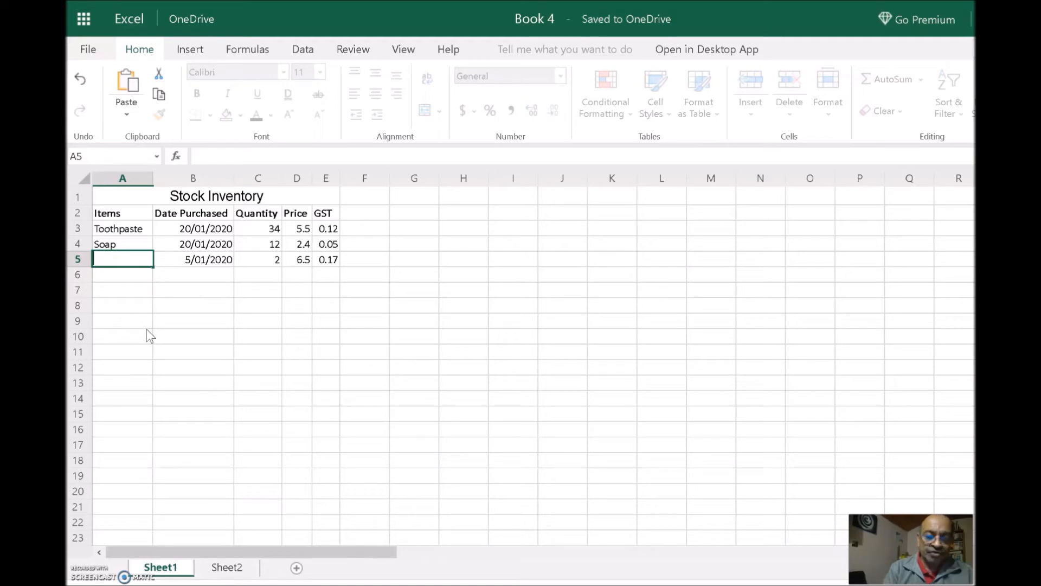
{"action": "type", "text": "Bod"}
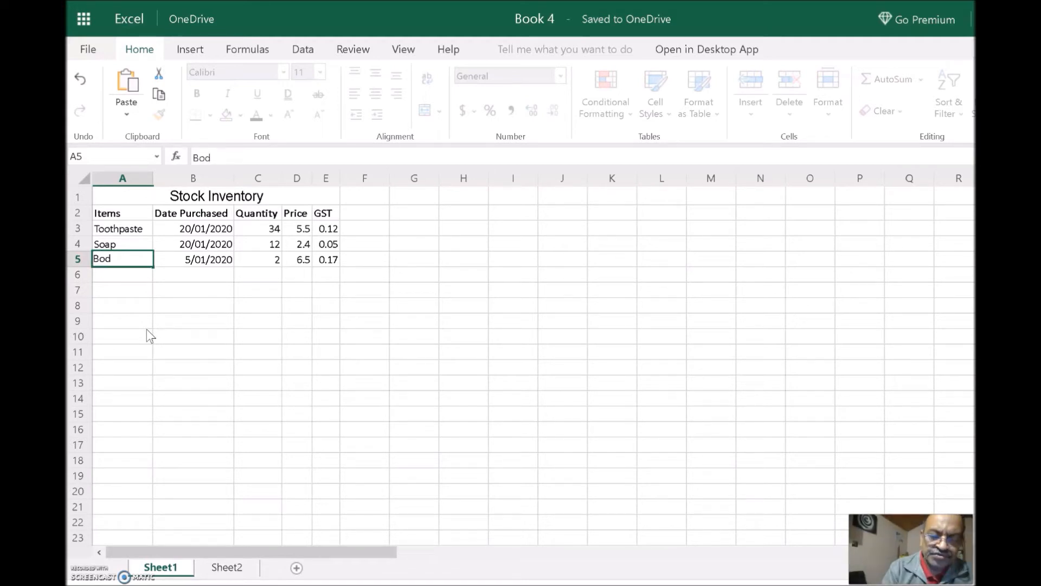
{"action": "type", "text": "y L"}
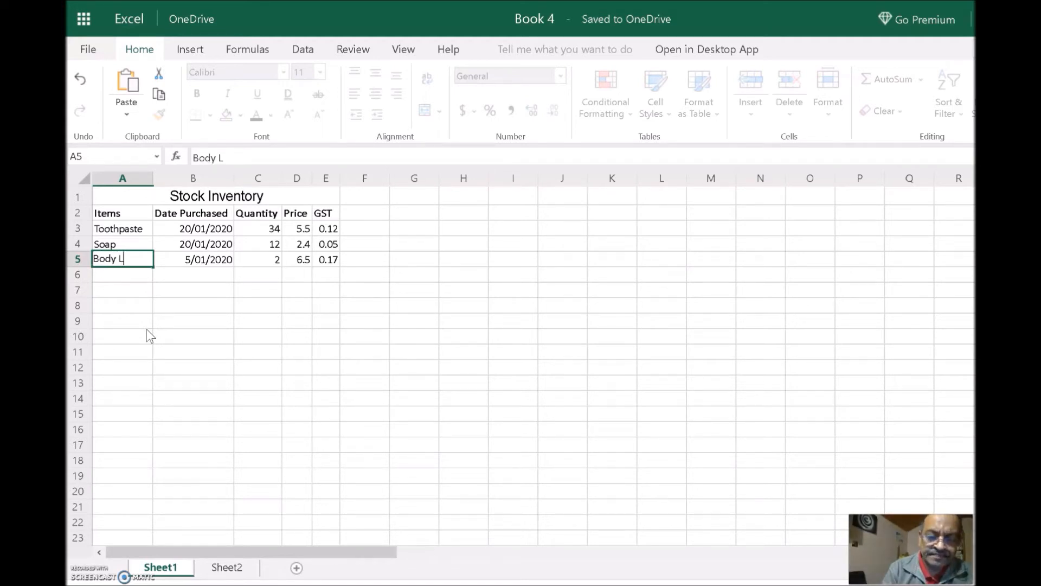
{"action": "type", "text": "oton"}
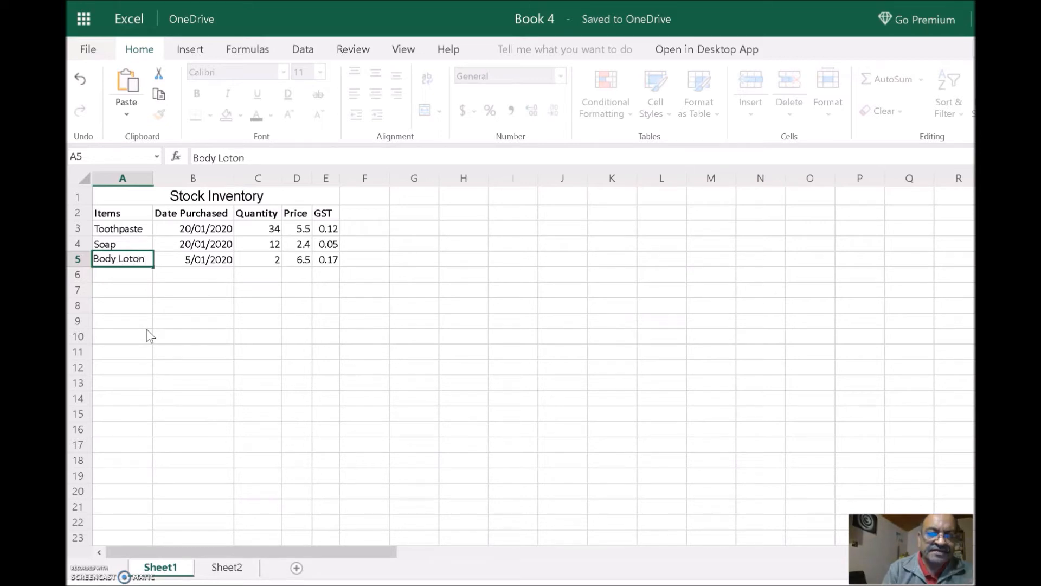
{"action": "left_click", "coordinate": [124, 275]}
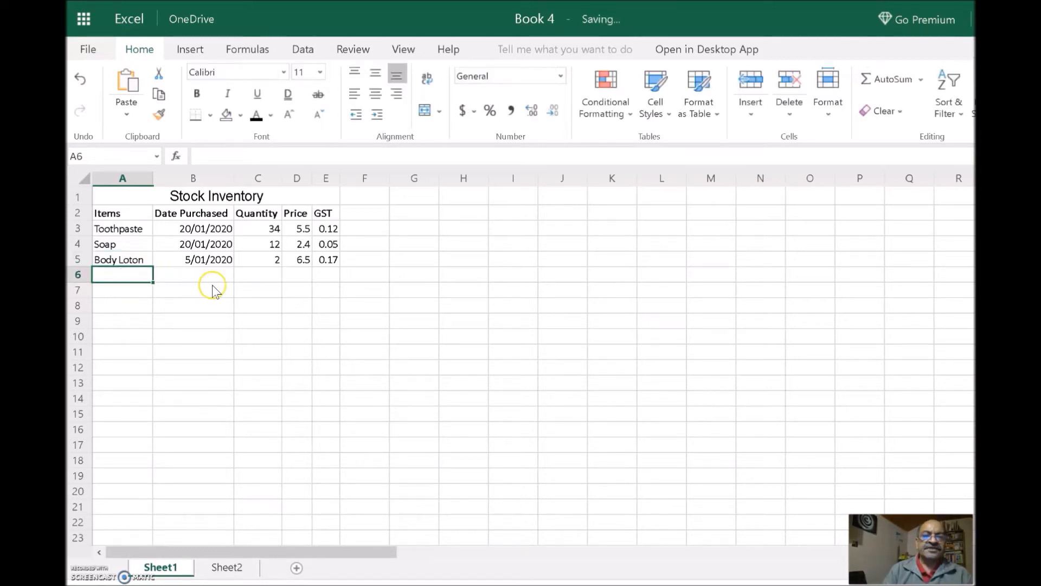
Step: Edit the existing text in cell A5 to correct its spelling to Body Lotion
{"action": "left_click", "coordinate": [130, 260]}
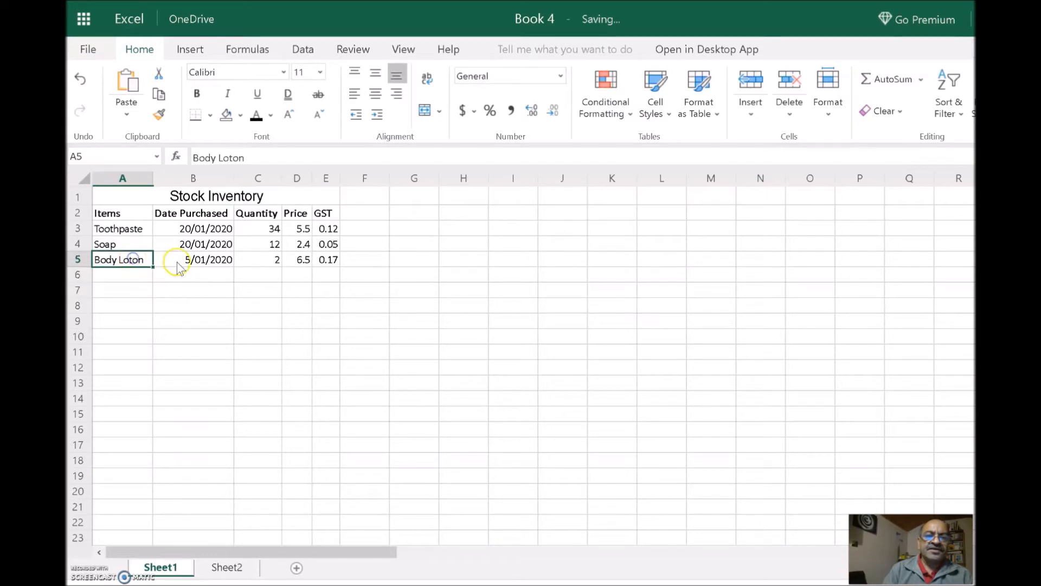
{"action": "double_click", "coordinate": [139, 260]}
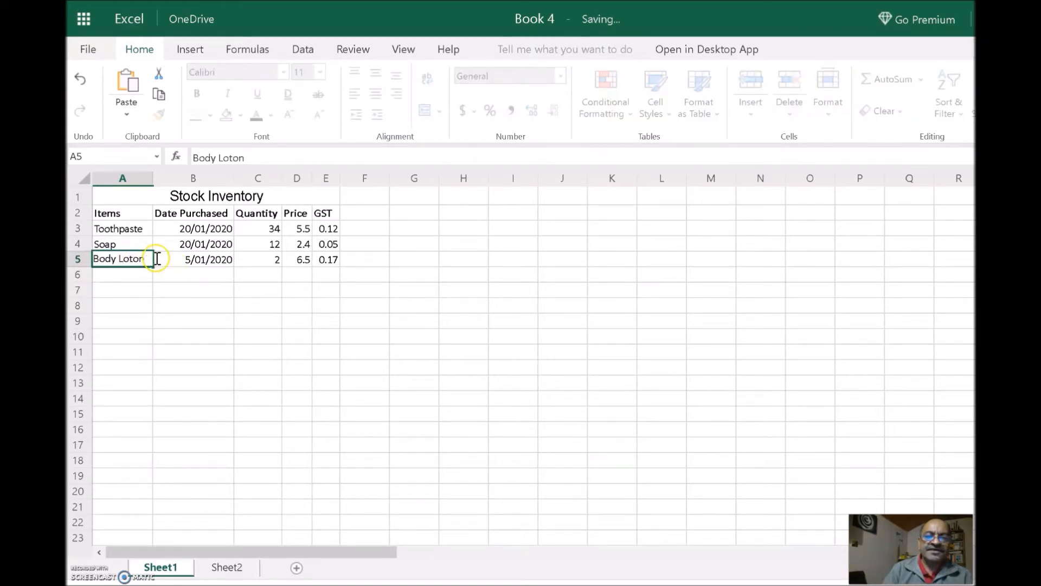
{"action": "left_click", "coordinate": [134, 261]}
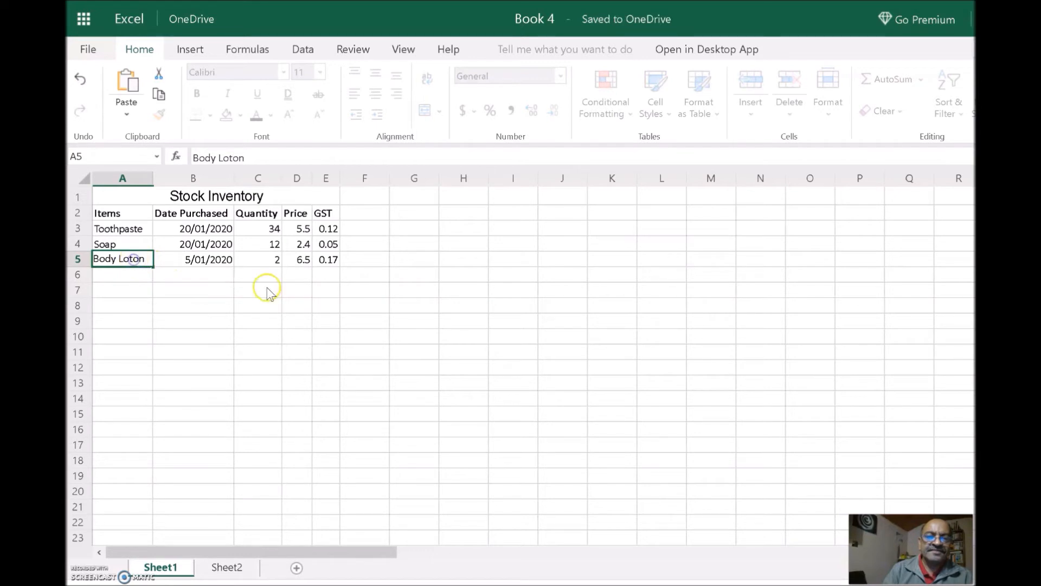
{"action": "type", "text": "i"}
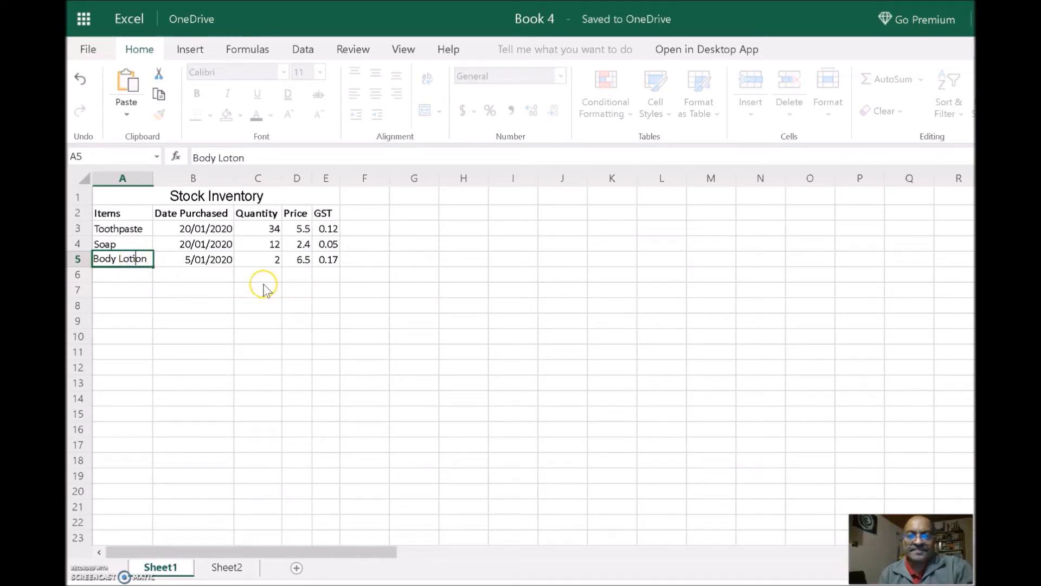
{"action": "left_click", "coordinate": [325, 332]}
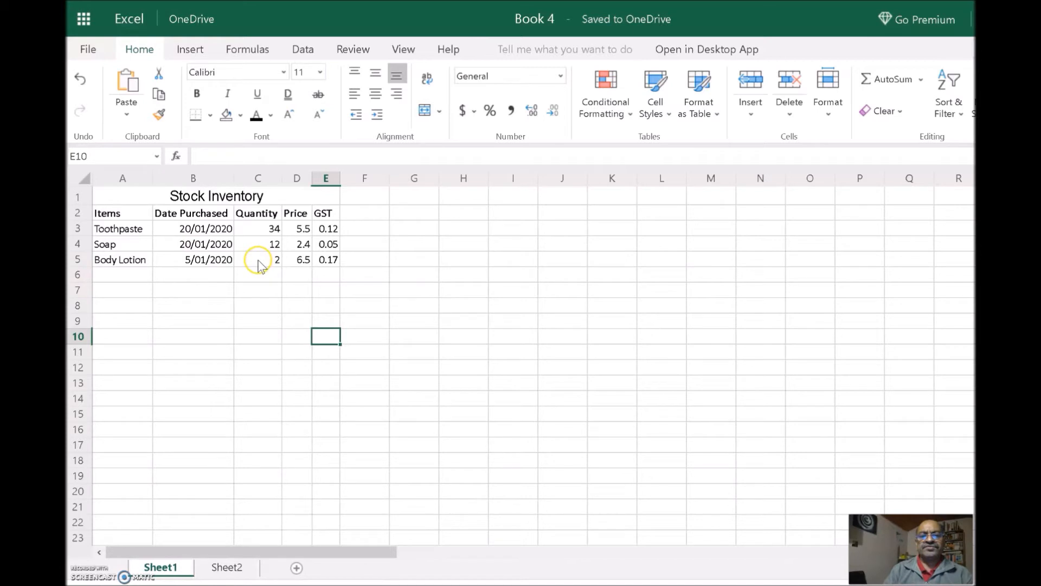
Step: Clear the serial numbers from cells A5 to A10 on Sheet2
{"action": "left_click", "coordinate": [201, 323]}
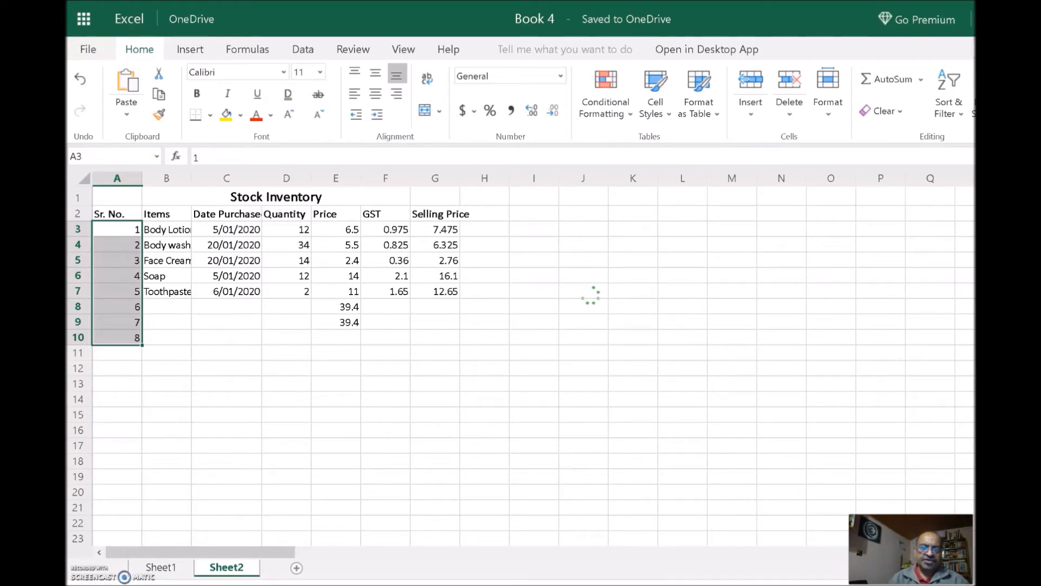
{"action": "left_click", "coordinate": [125, 263]}
{"action": "left_click_drag", "start_coordinate": [124, 263], "coordinate": [142, 338]}
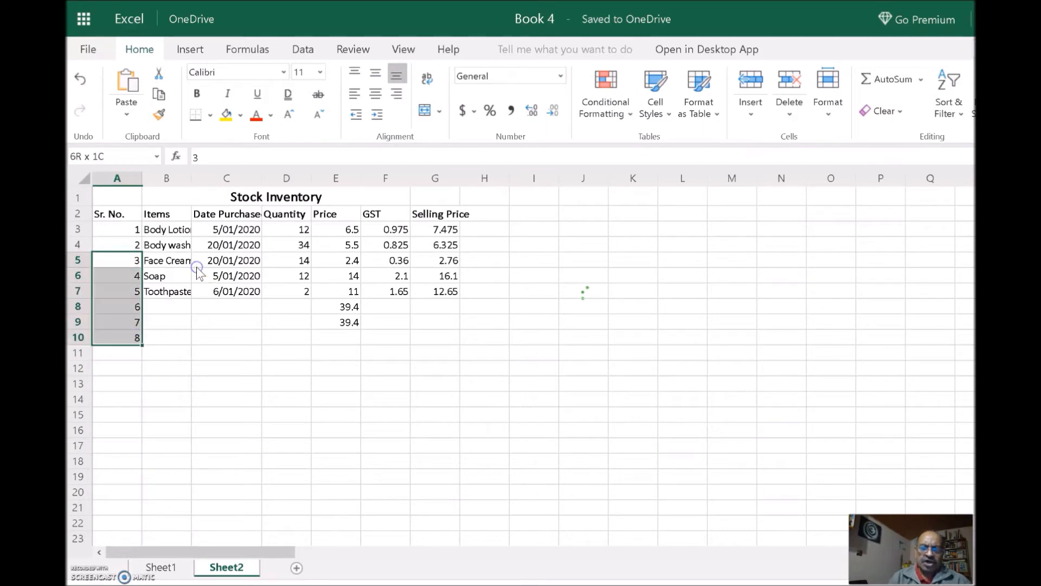
{"action": "key", "text": "Delete"}
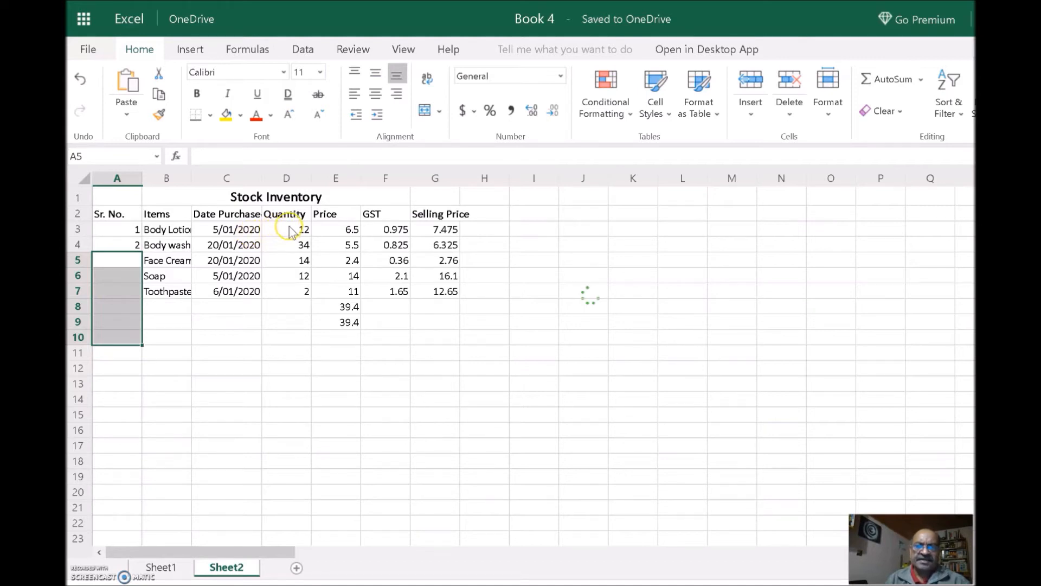
Step: Apply the green-yellow-red colour scale conditional formatting to the whole Quantity column D
{"action": "left_click", "coordinate": [290, 179]}
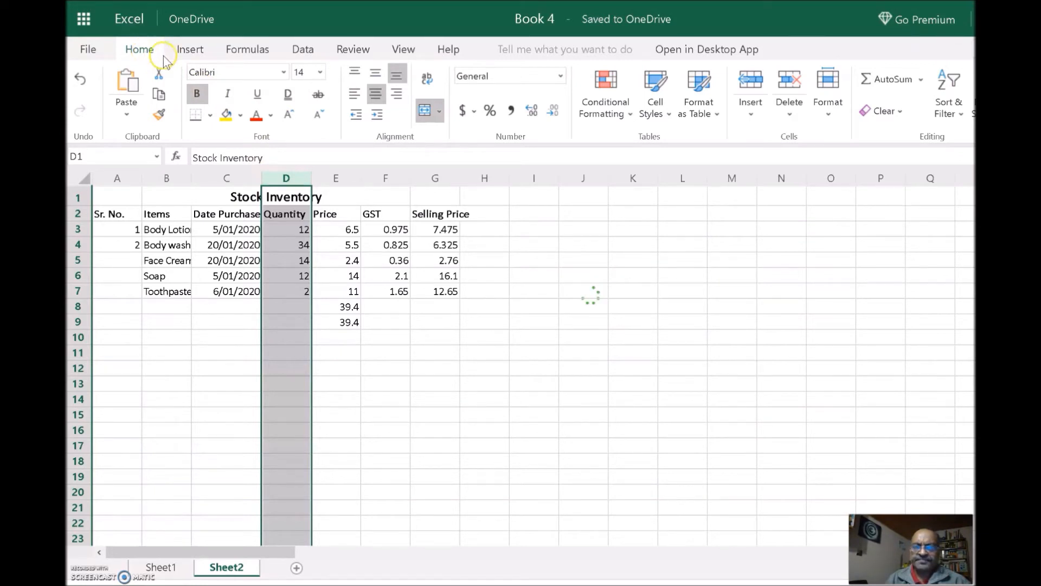
{"action": "left_click", "coordinate": [604, 97]}
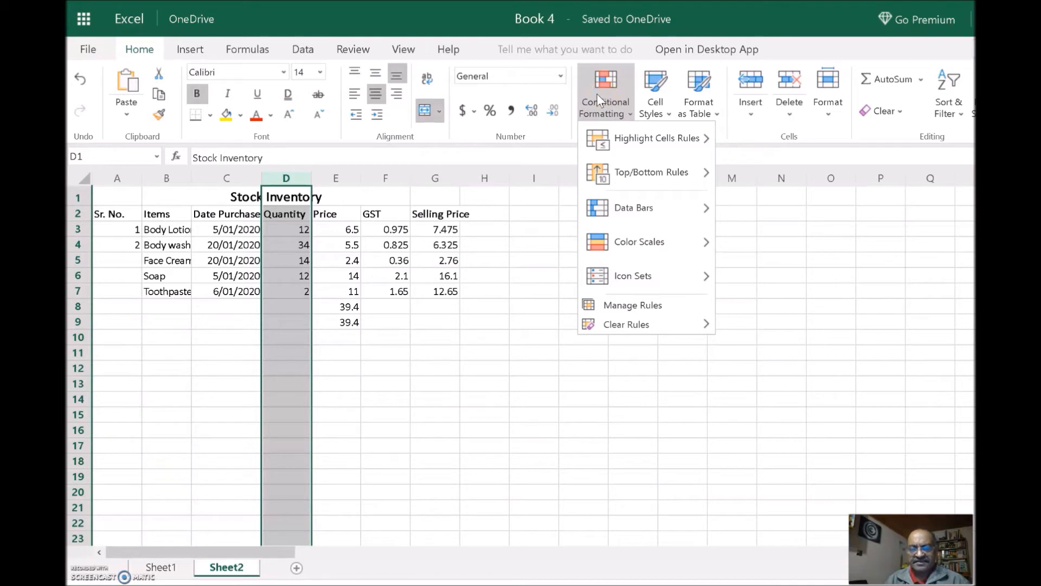
{"action": "left_click", "coordinate": [629, 223]}
{"action": "mouse_move", "coordinate": [652, 249]}
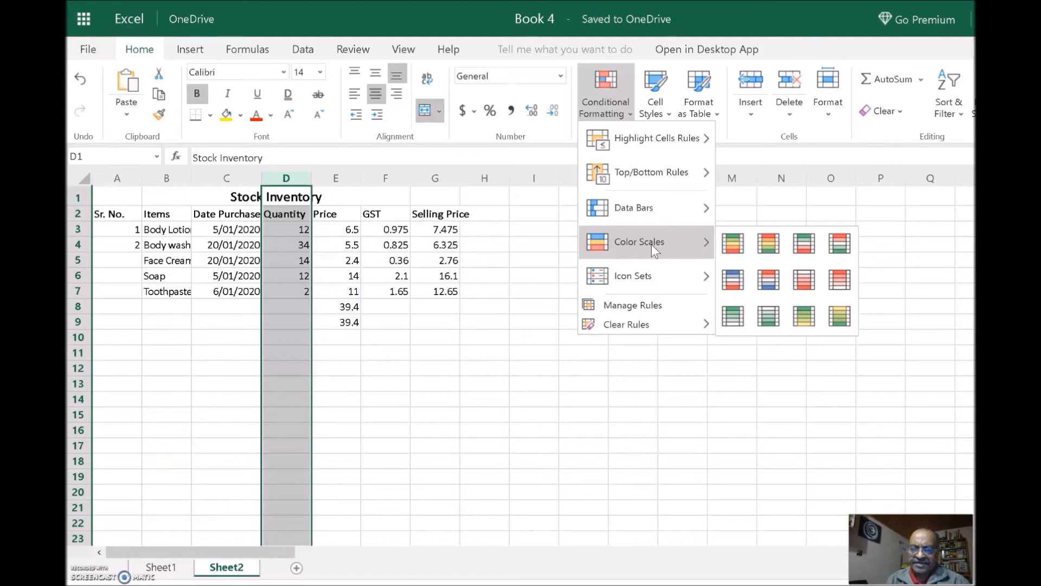
{"action": "left_click", "coordinate": [731, 245]}
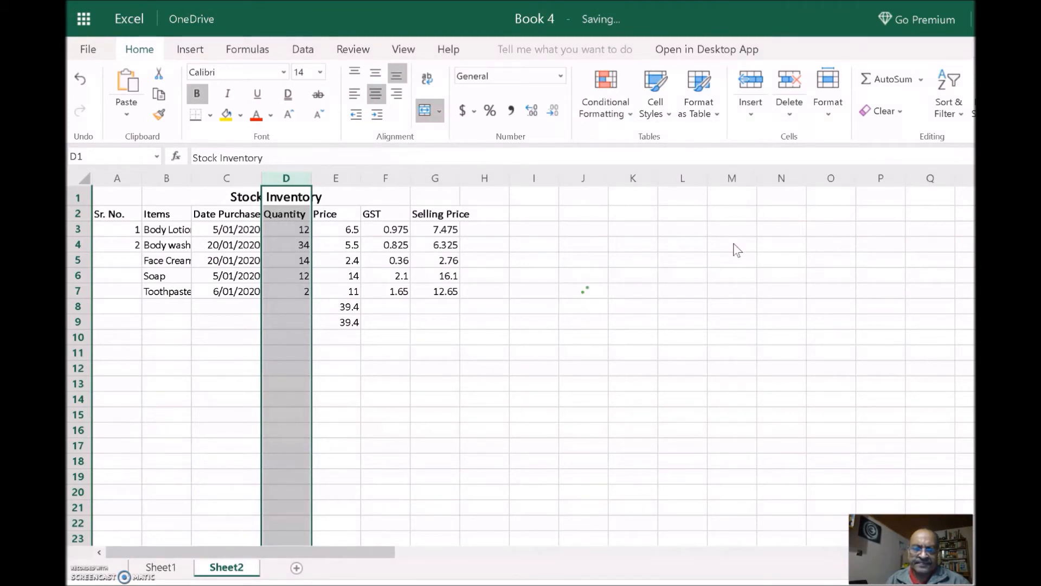
{"action": "left_click", "coordinate": [347, 307]}
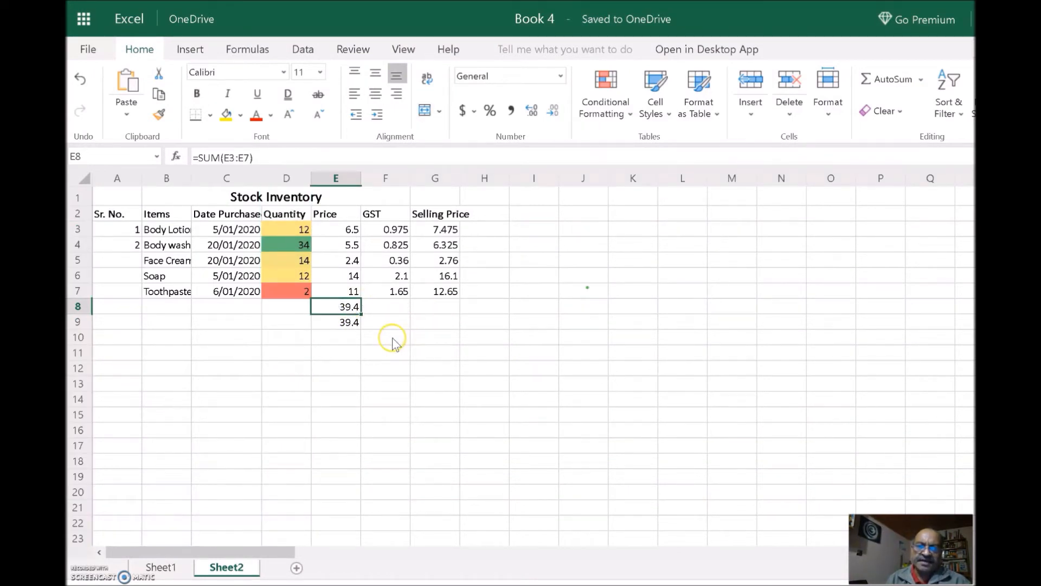
{"action": "left_click", "coordinate": [330, 289]}
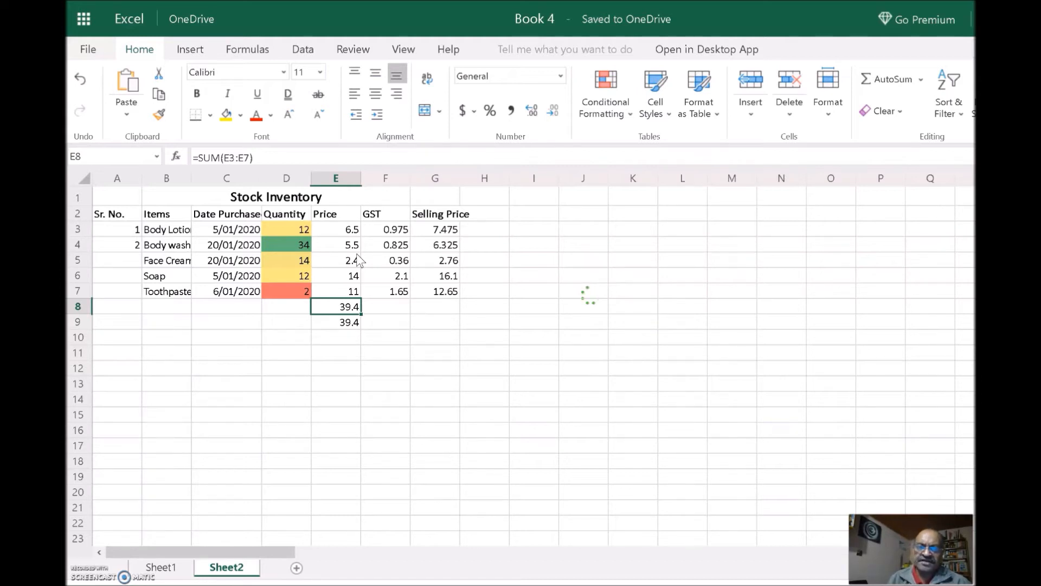
Step: Clear the conditional formatting rules from the selected cells of the Quantity column D
{"action": "left_click", "coordinate": [288, 179]}
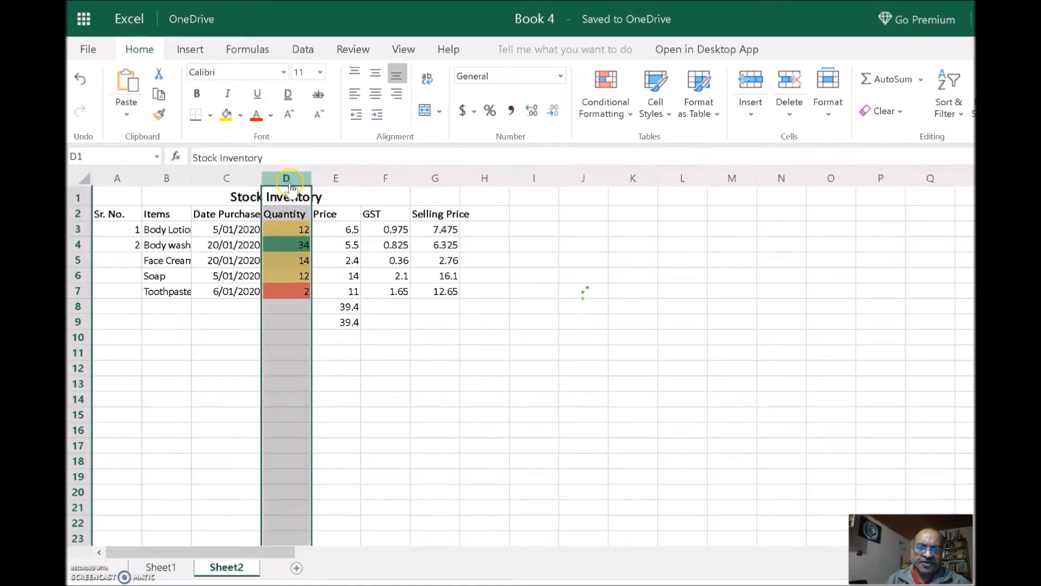
{"action": "left_click", "coordinate": [610, 87]}
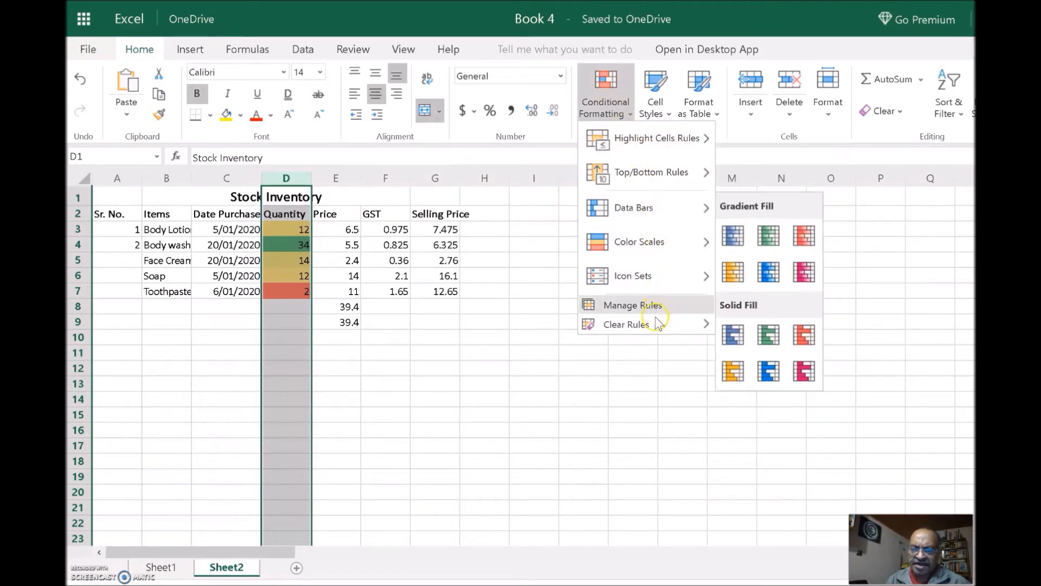
{"action": "mouse_move", "coordinate": [660, 325]}
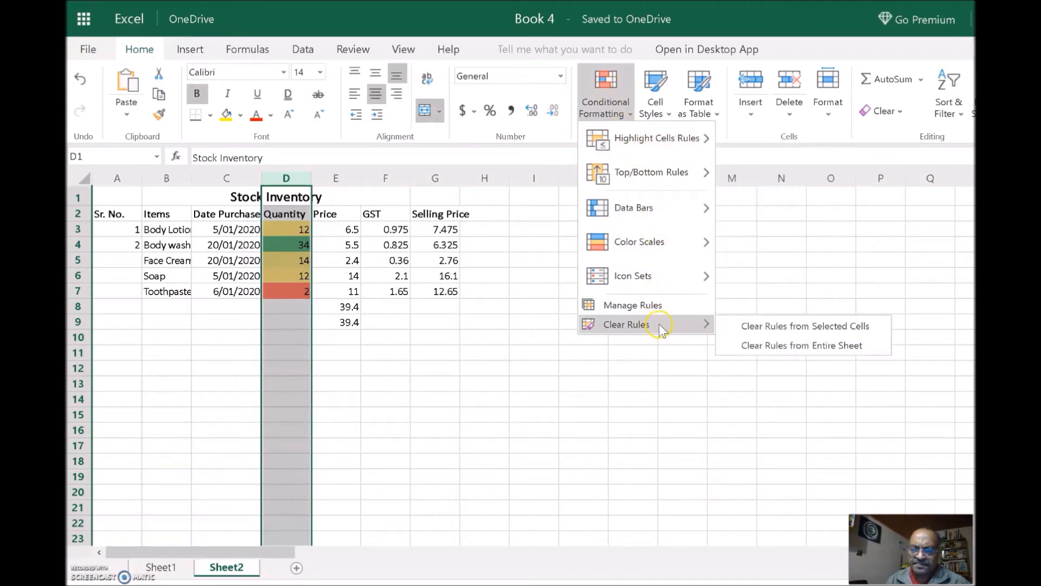
{"action": "left_click", "coordinate": [798, 326]}
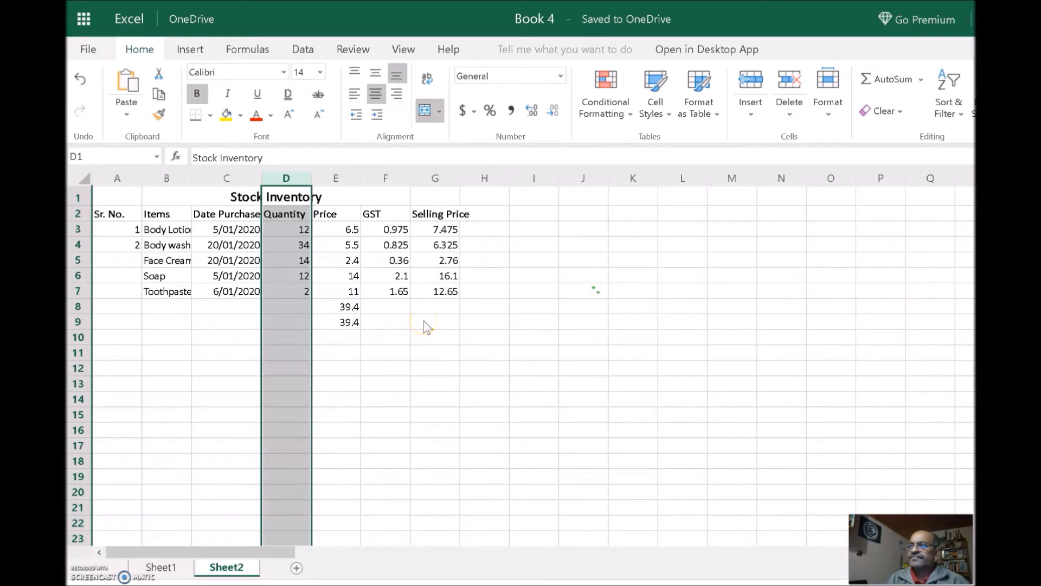
Step: Delete the two totals below the Price column in cells E8 and E9
{"action": "left_click", "coordinate": [347, 322]}
{"action": "left_click", "coordinate": [350, 312]}
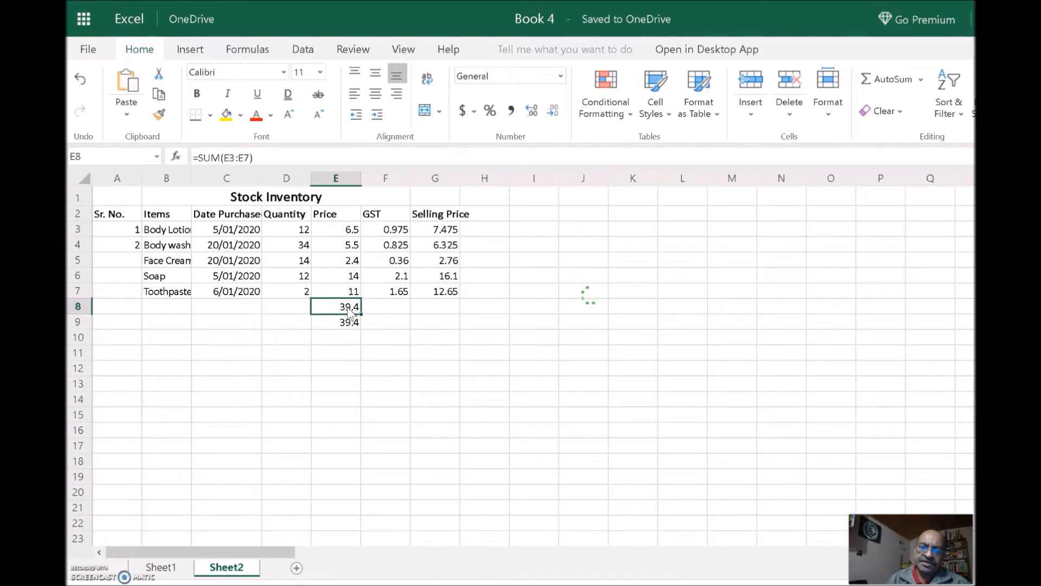
{"action": "left_click_drag", "start_coordinate": [350, 311], "coordinate": [350, 325]}
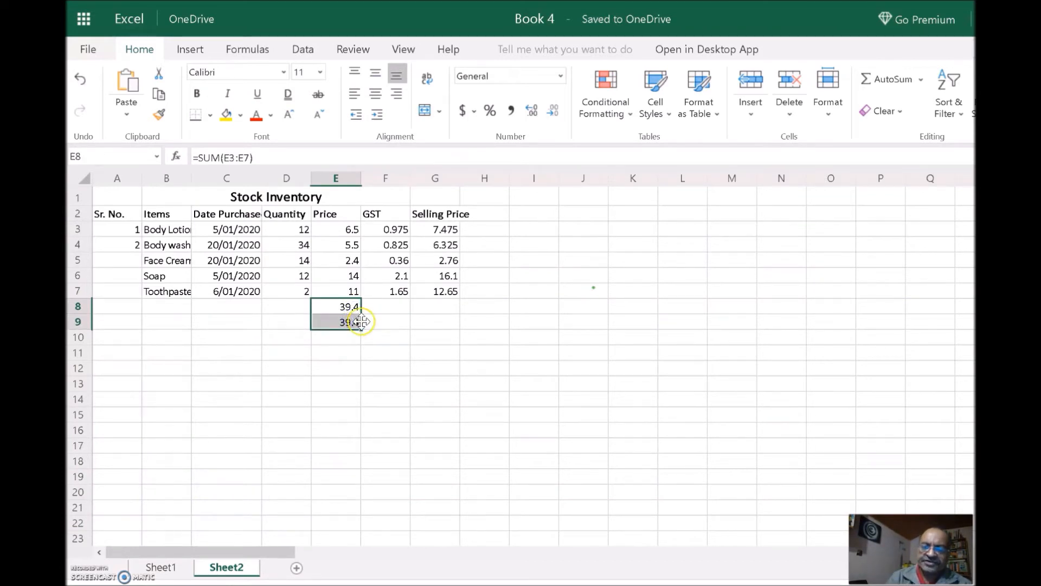
{"action": "key", "text": "Delete"}
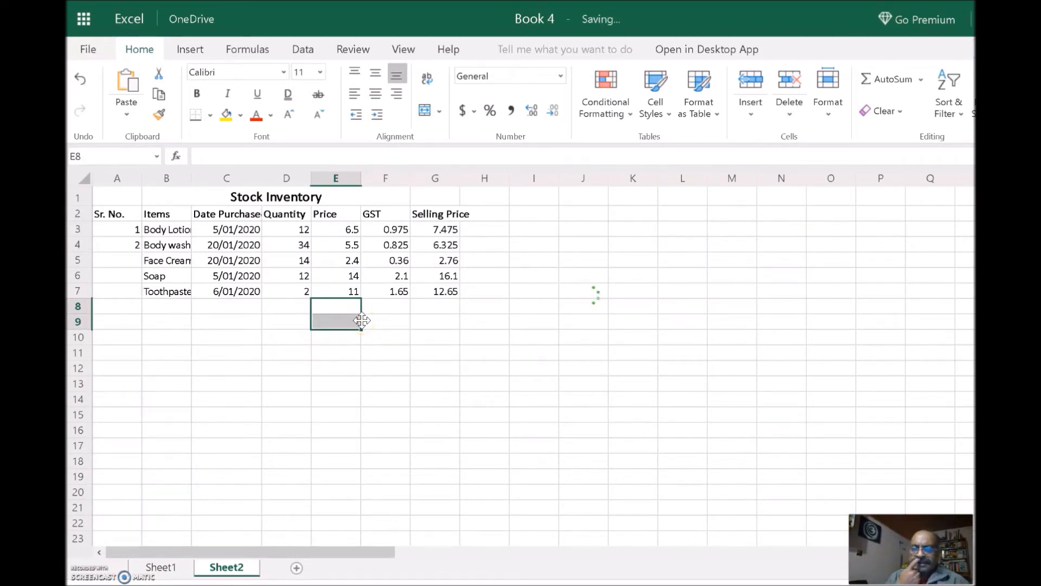
{"action": "left_click", "coordinate": [359, 320]}
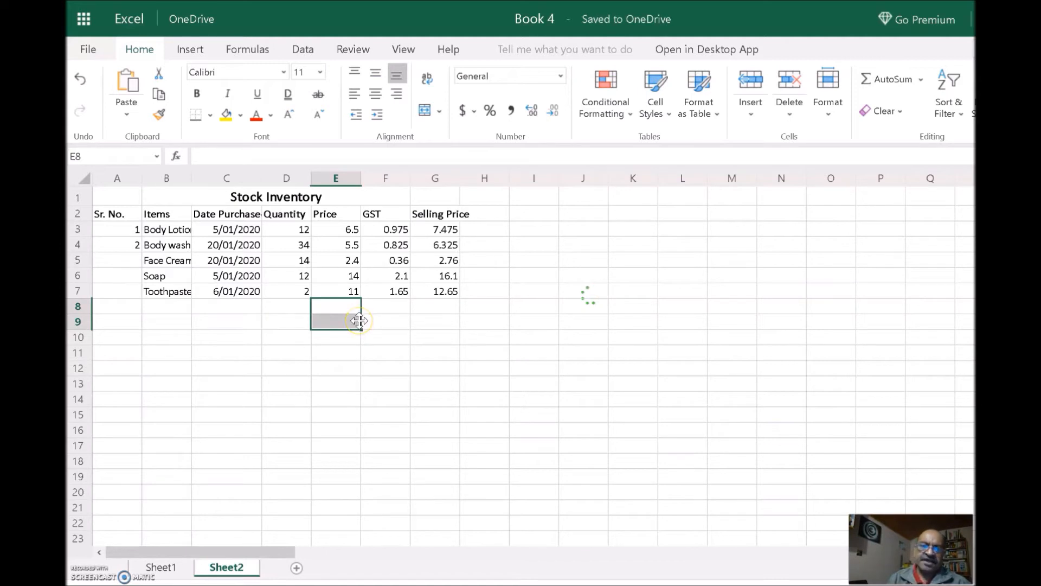
{"action": "left_click", "coordinate": [392, 325]}
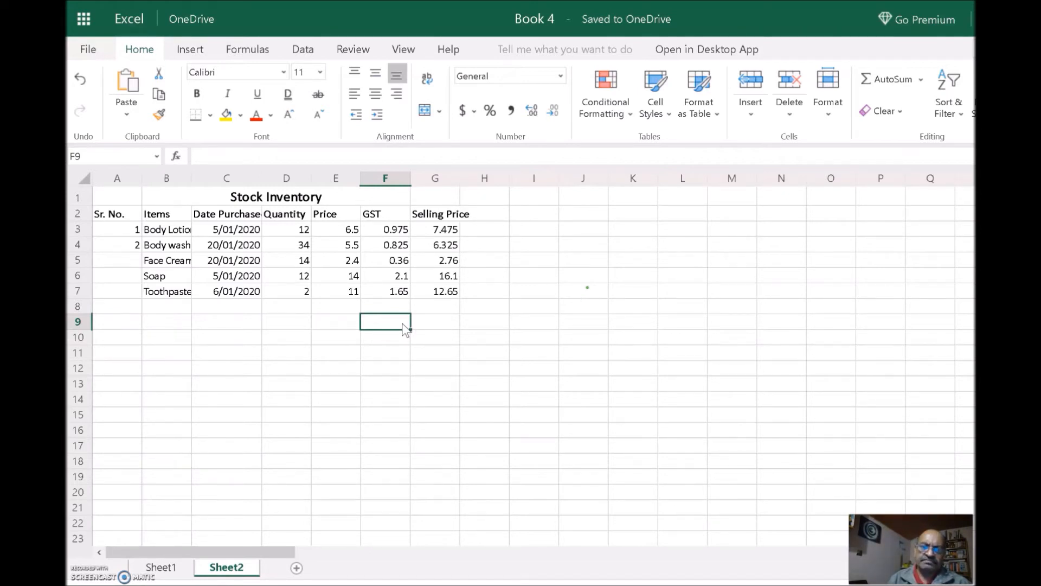
Step: Total the Price column in cell E8 with a SUM formula over the range E3:E7
{"action": "left_click", "coordinate": [328, 307]}
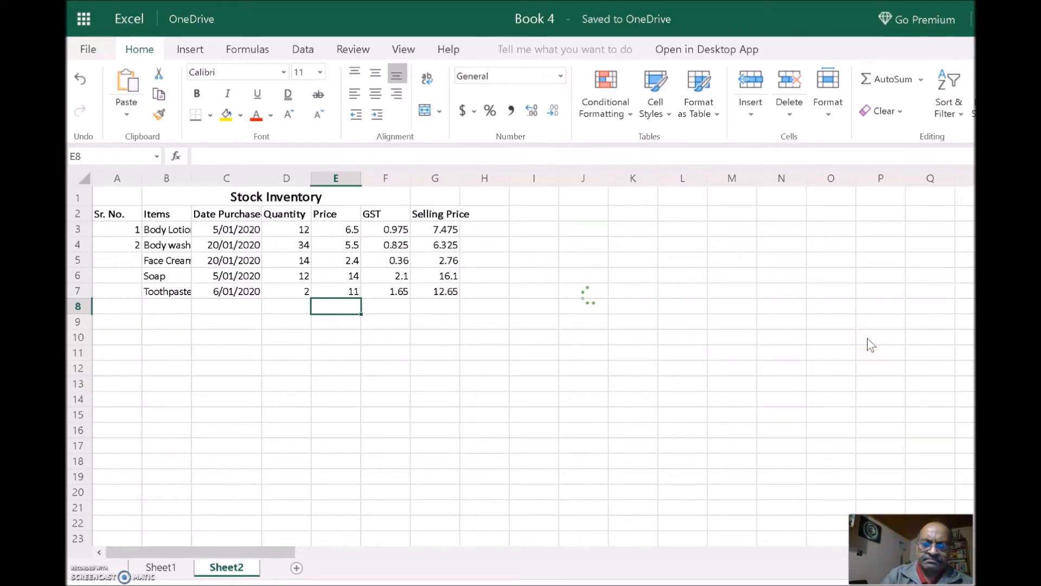
{"action": "type", "text": "="}
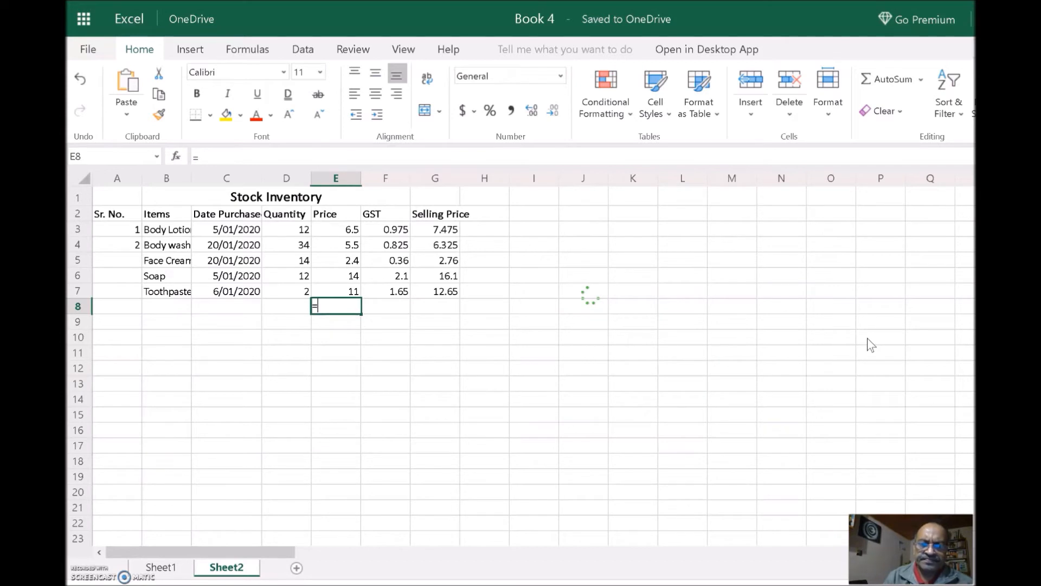
{"action": "type", "text": "SUM"}
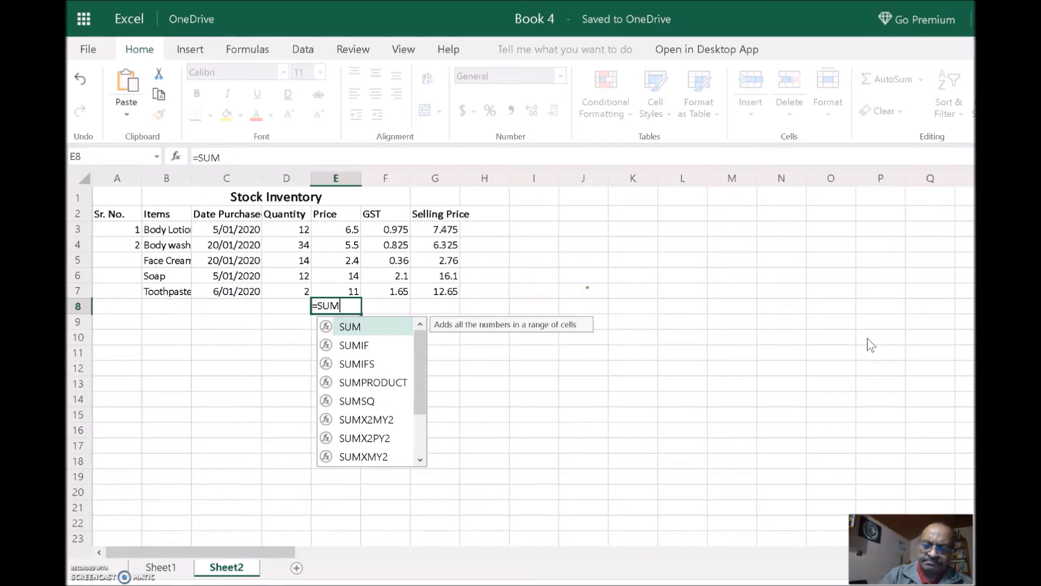
{"action": "type", "text": "("}
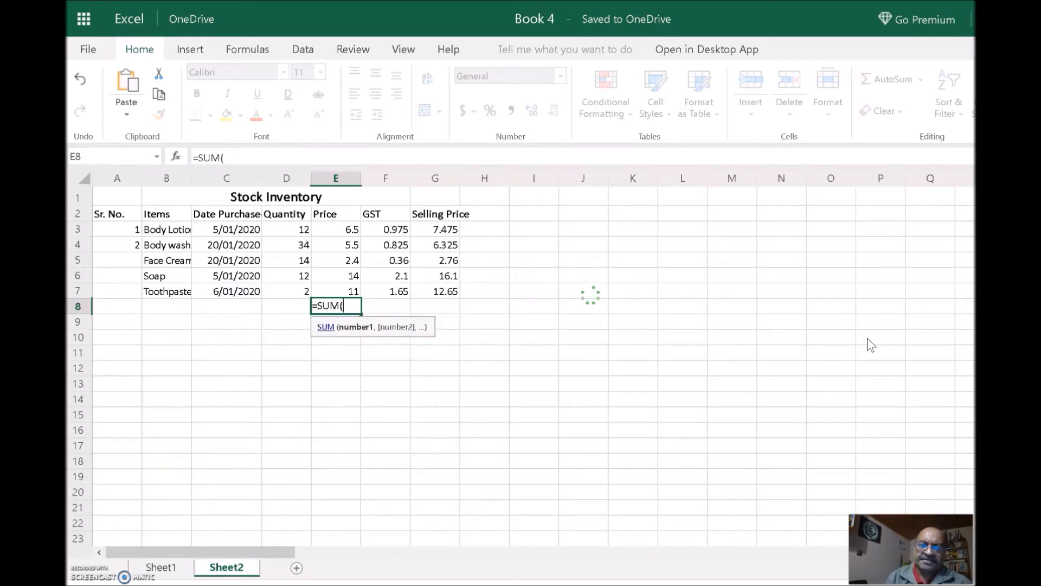
{"action": "left_click", "coordinate": [345, 233]}
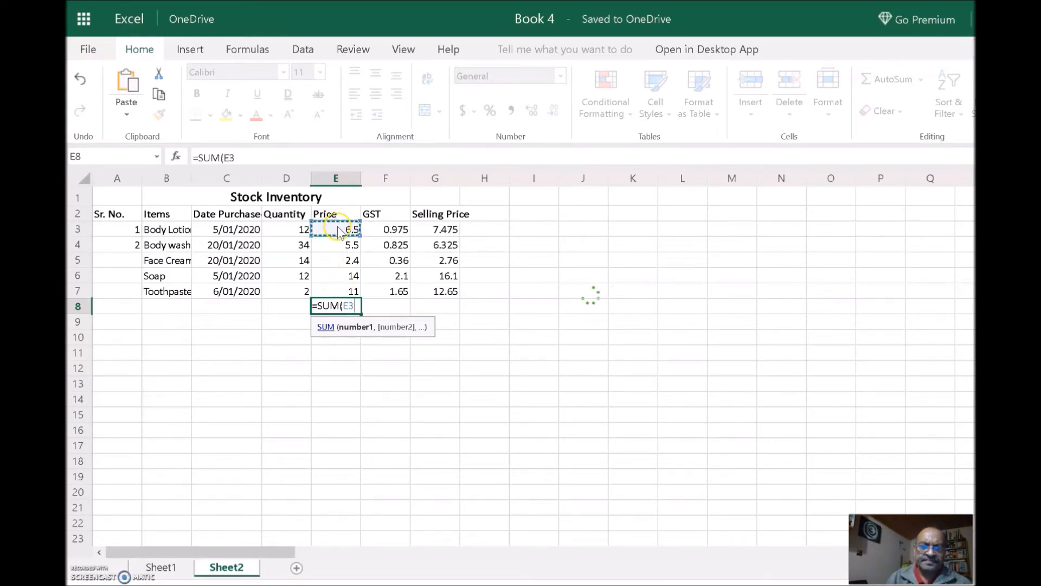
{"action": "left_click_drag", "start_coordinate": [340, 226], "coordinate": [343, 247]}
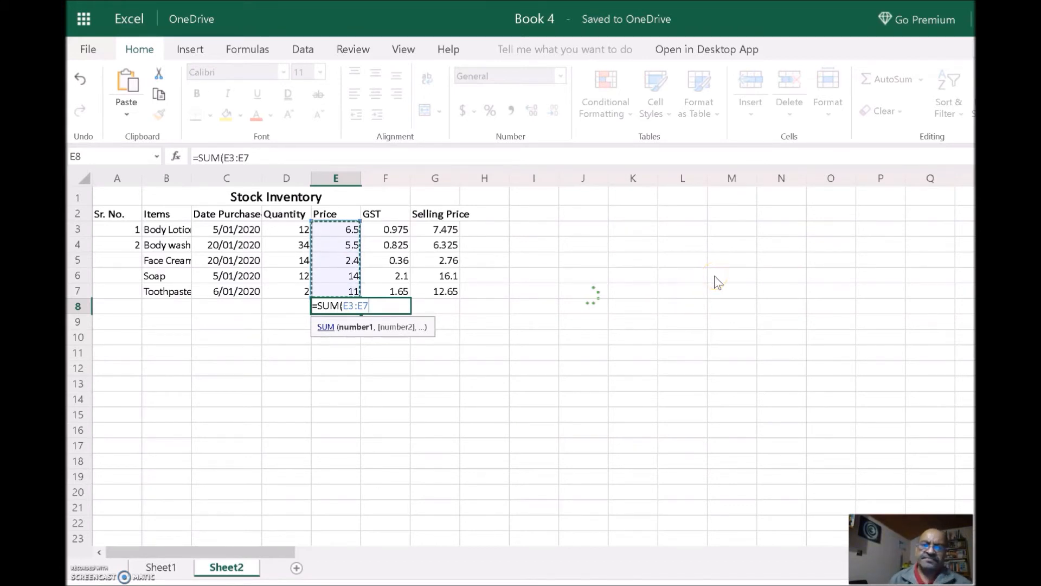
{"action": "key", "text": "Return"}
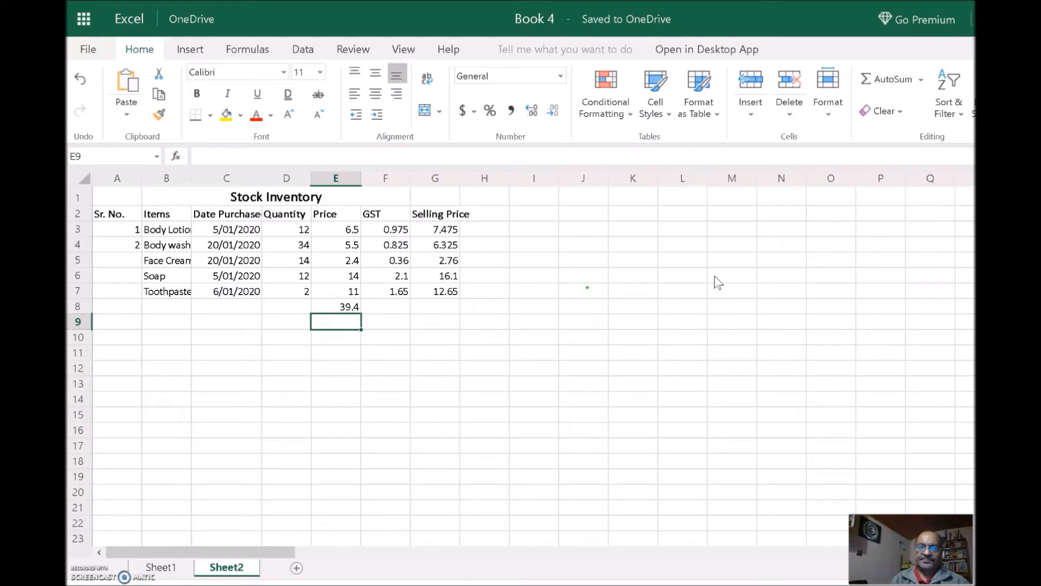
Step: Clear the GST and Selling Price formulas from cells F3 to G7, keeping the headings
{"action": "left_click", "coordinate": [394, 230]}
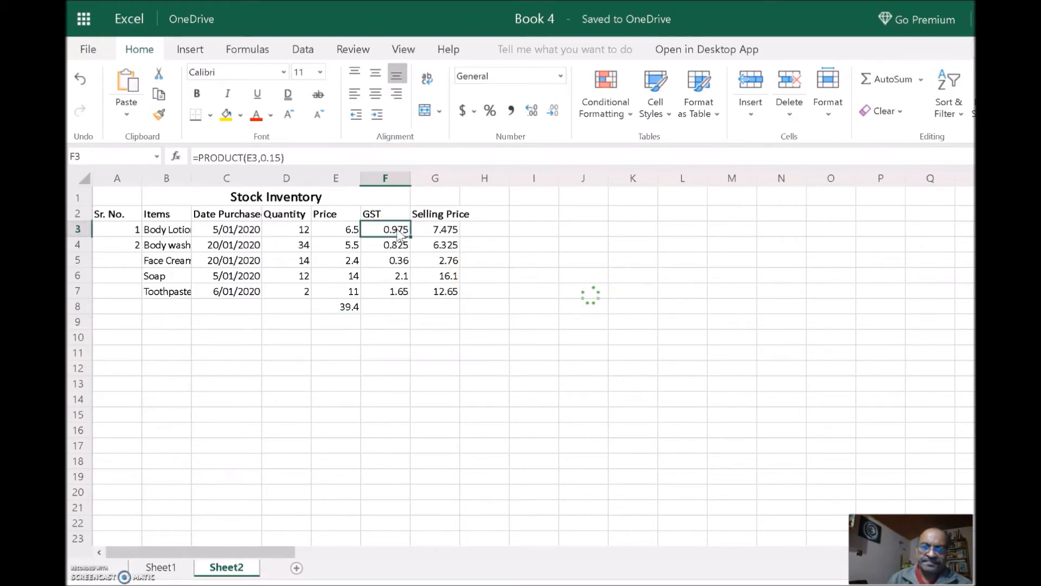
{"action": "left_click_drag", "start_coordinate": [400, 277], "coordinate": [457, 297]}
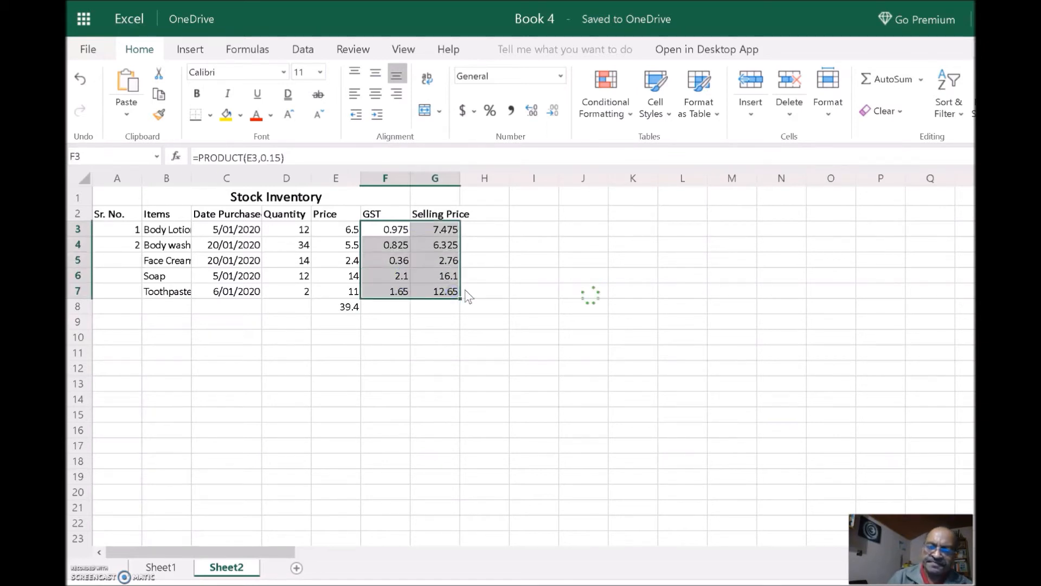
{"action": "key", "text": "Delete"}
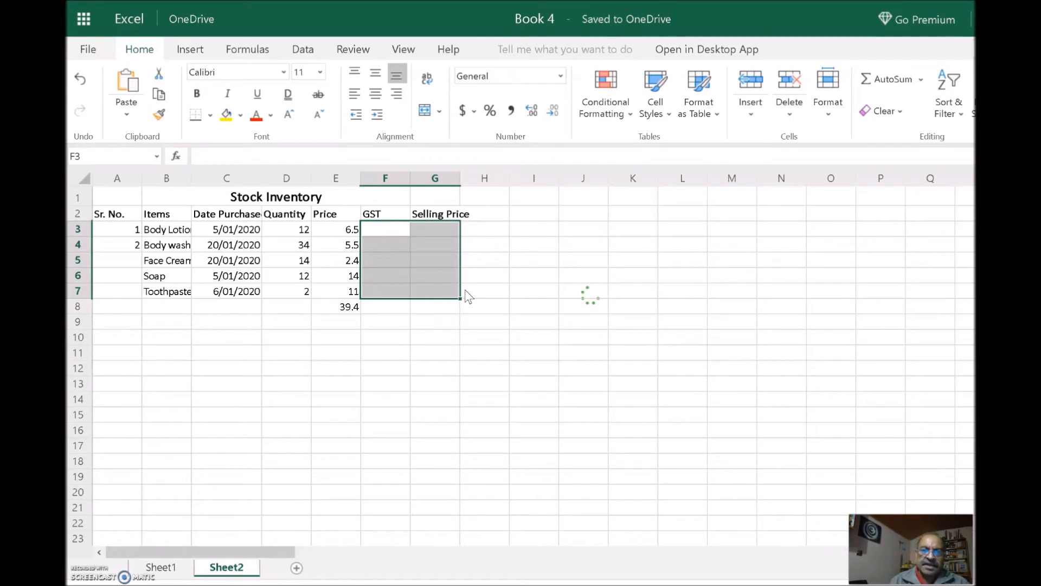
Step: Calculate the Body Lotion GST in cell F3 with a PRODUCT formula multiplying price cell E3 by .15
{"action": "left_click", "coordinate": [389, 230]}
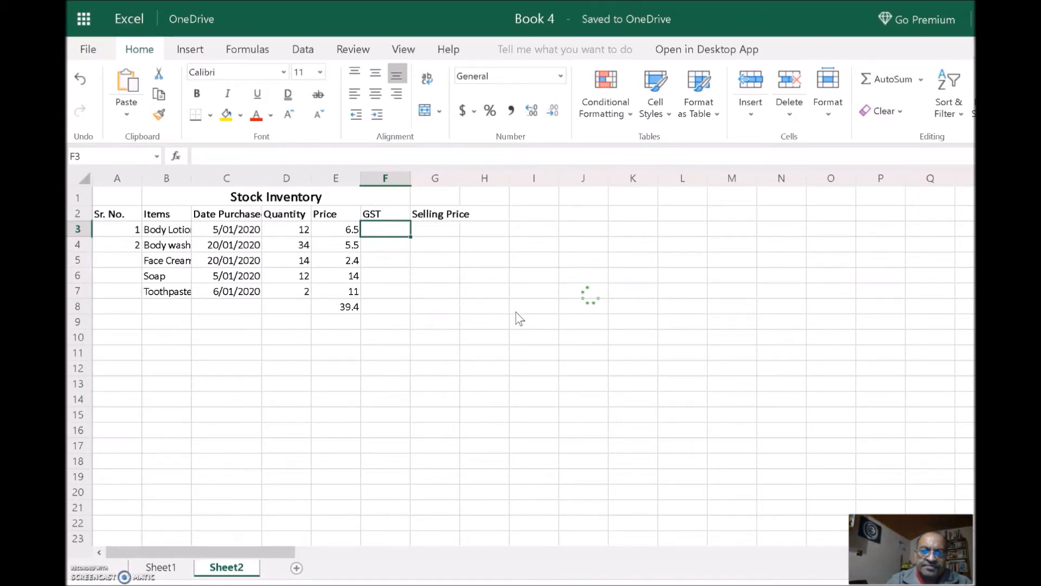
{"action": "type", "text": "="}
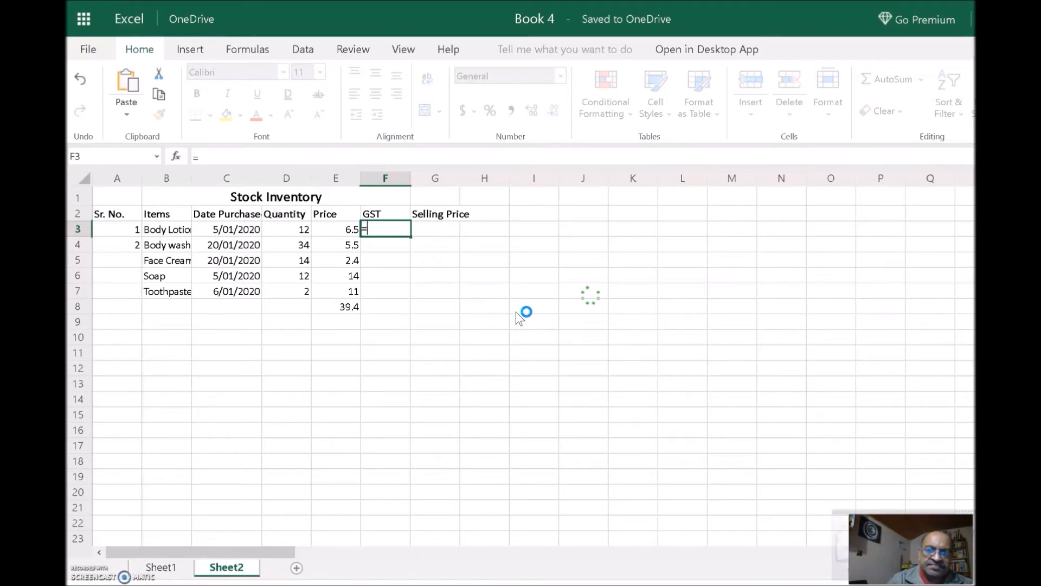
{"action": "type", "text": "PR"}
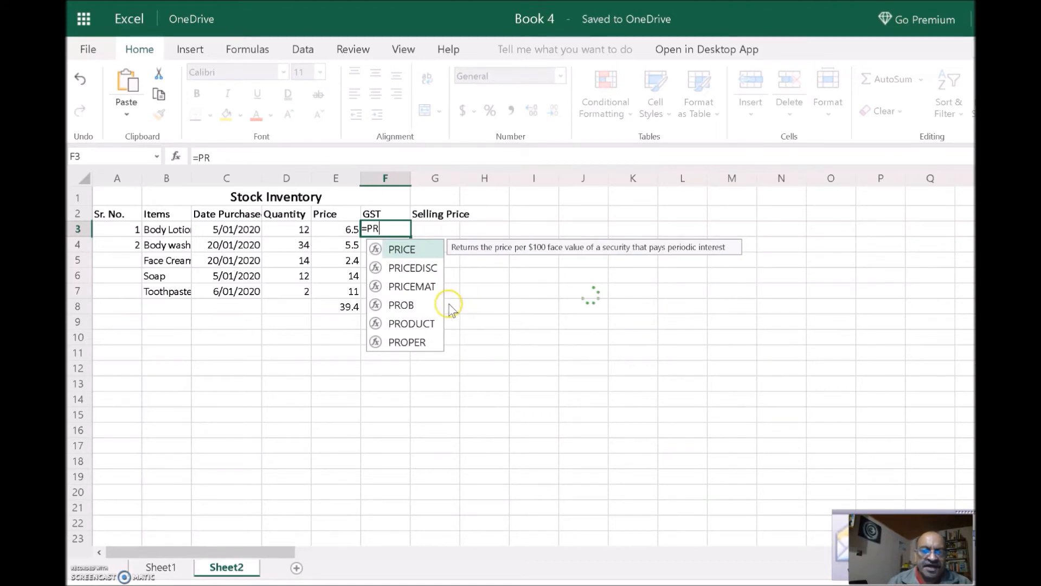
{"action": "double_click", "coordinate": [414, 324]}
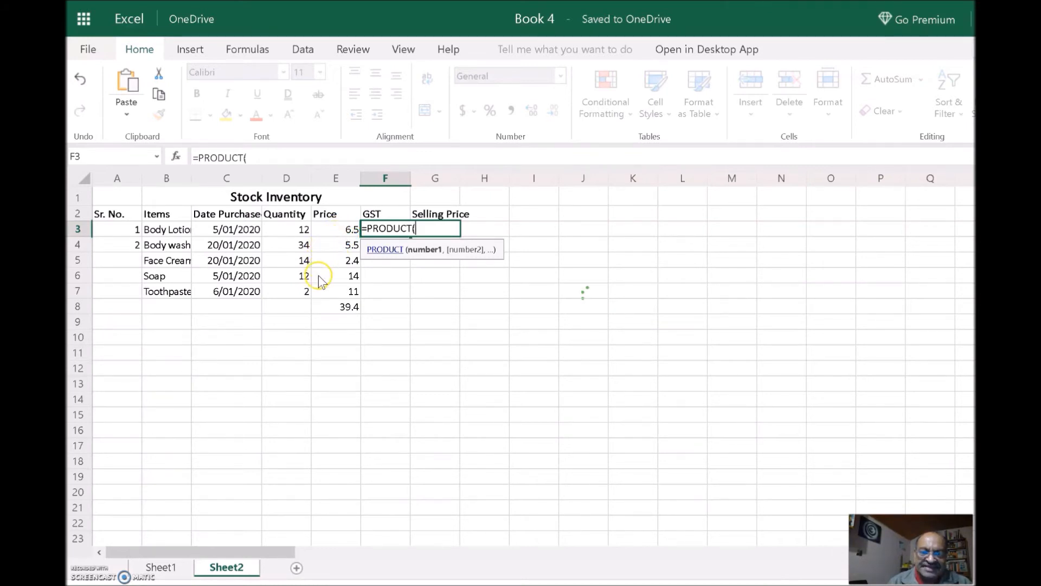
{"action": "left_click", "coordinate": [343, 230]}
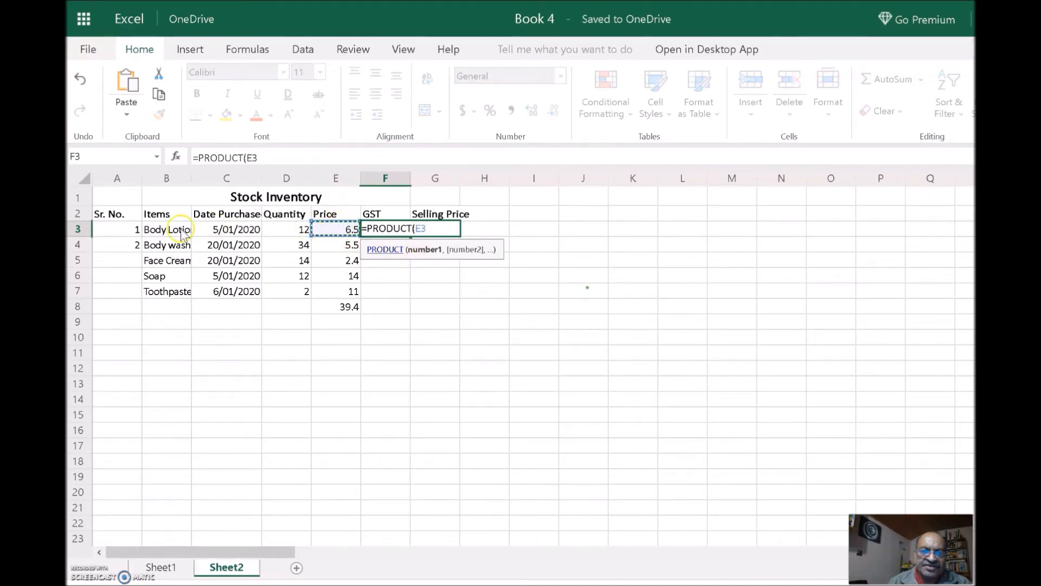
{"action": "left_click", "coordinate": [440, 227]}
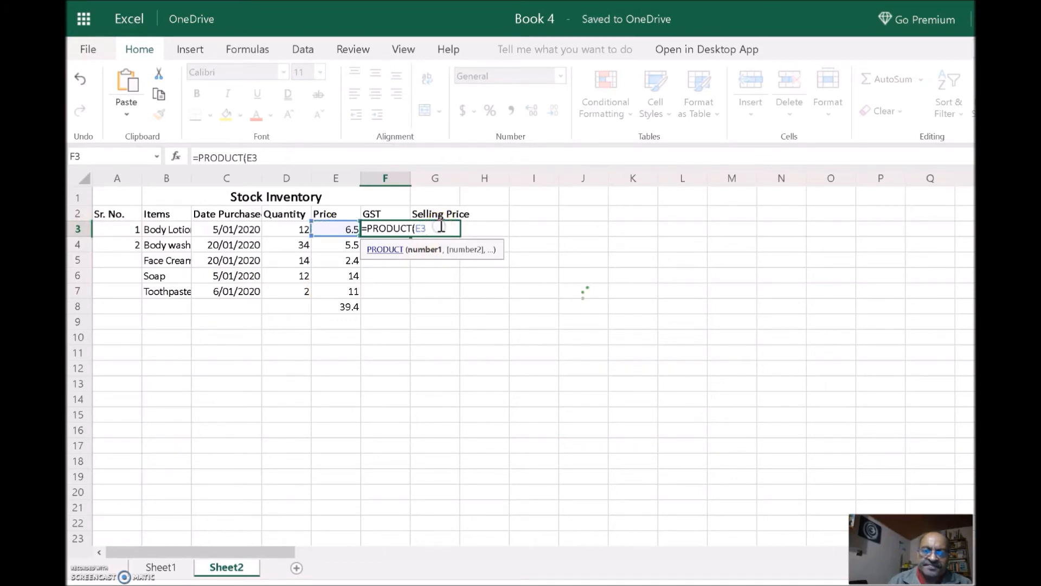
{"action": "type", "text": ","}
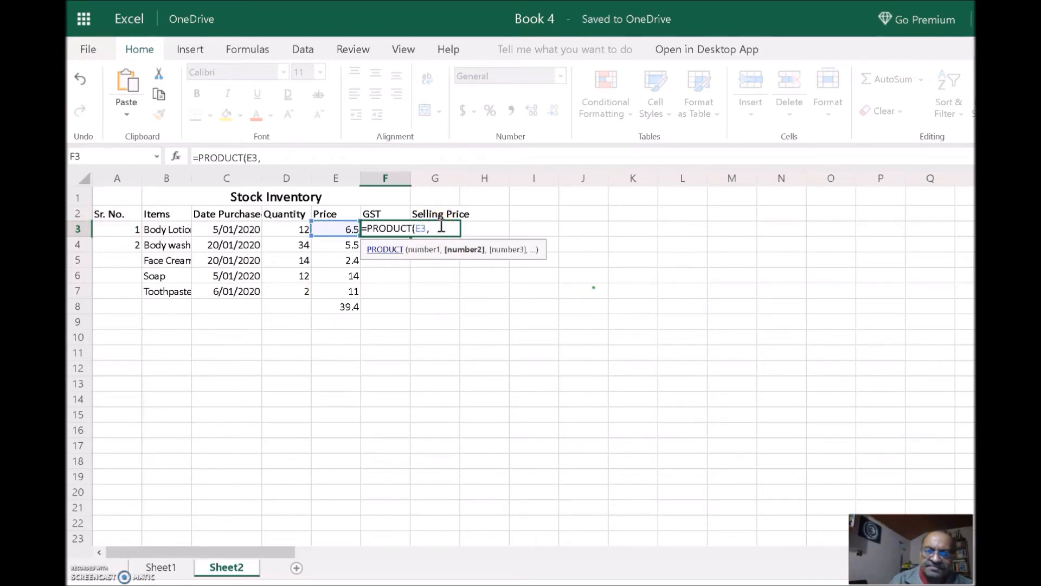
{"action": "type", "text": ".15"}
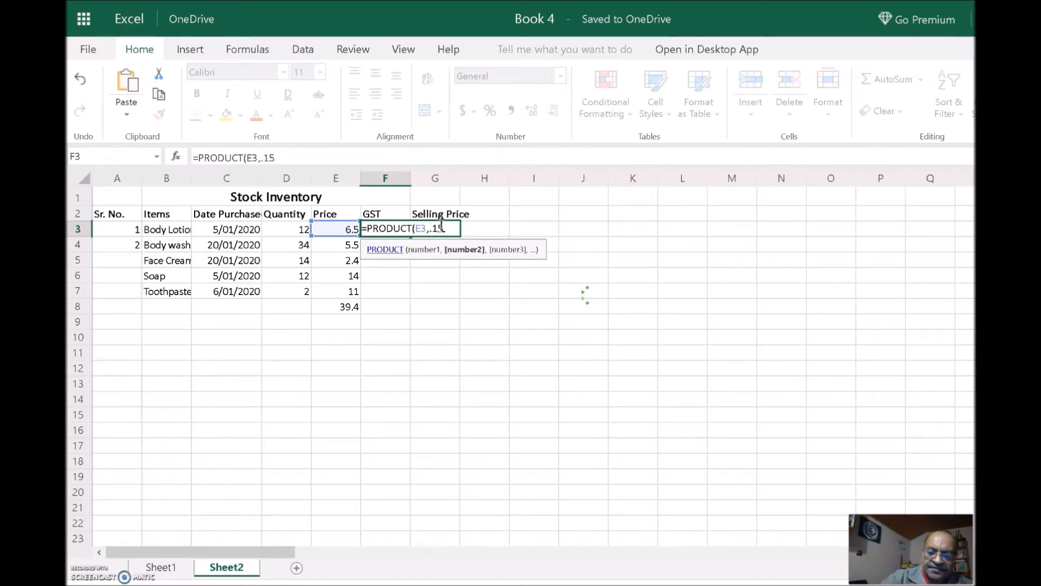
{"action": "type", "text": ")"}
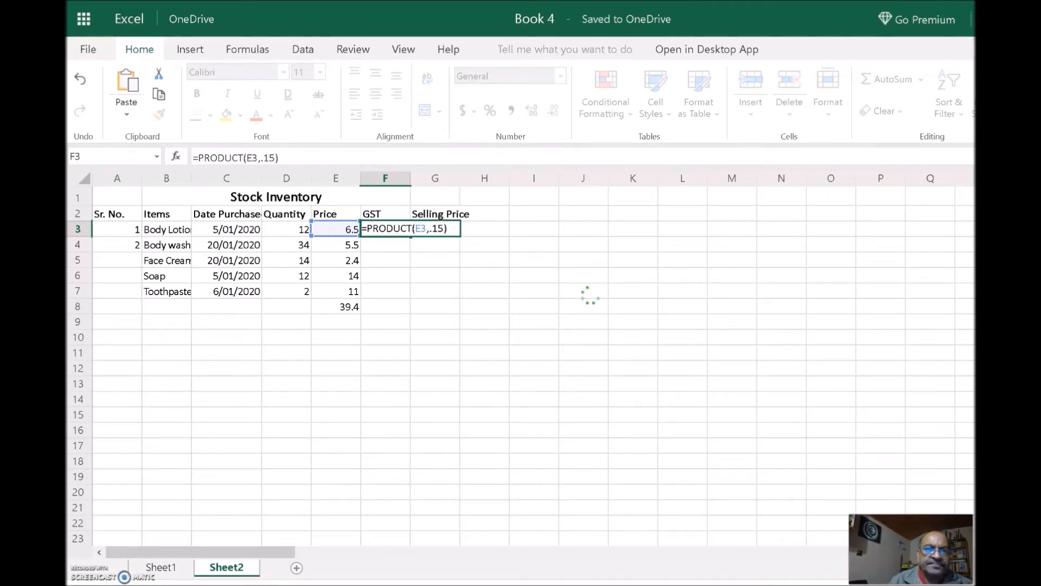
{"action": "key", "text": "ctrl+Return"}
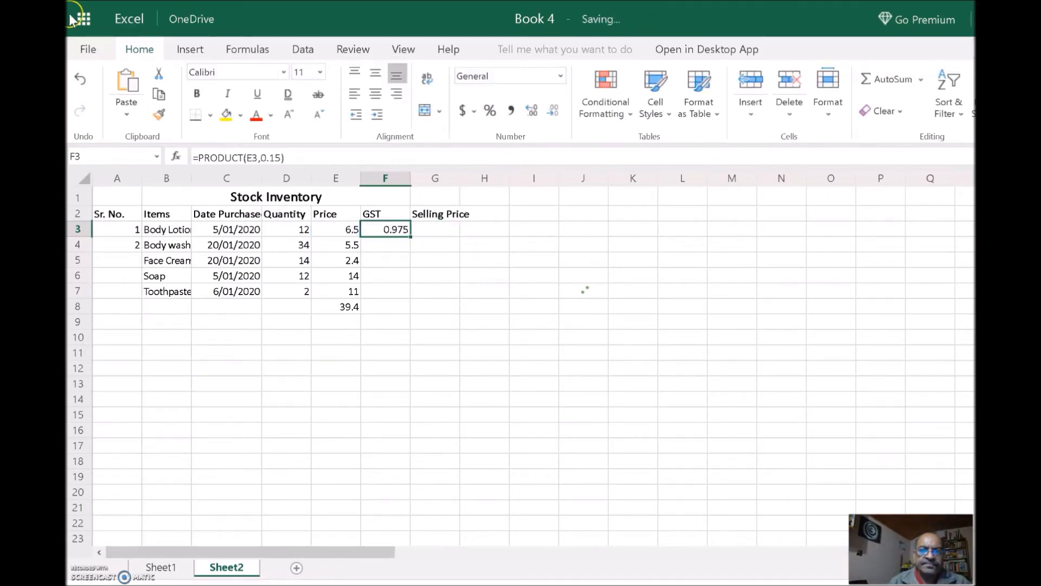
Step: Copy the GST formula from cell F3 and paste only the formula into cells F4 to F7
{"action": "left_click", "coordinate": [389, 242]}
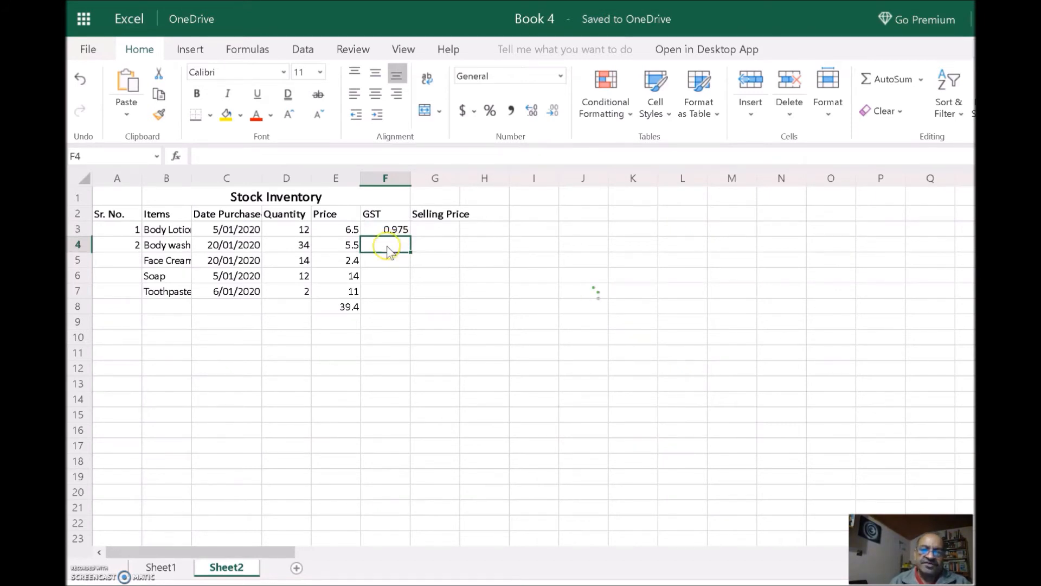
{"action": "left_click", "coordinate": [393, 232]}
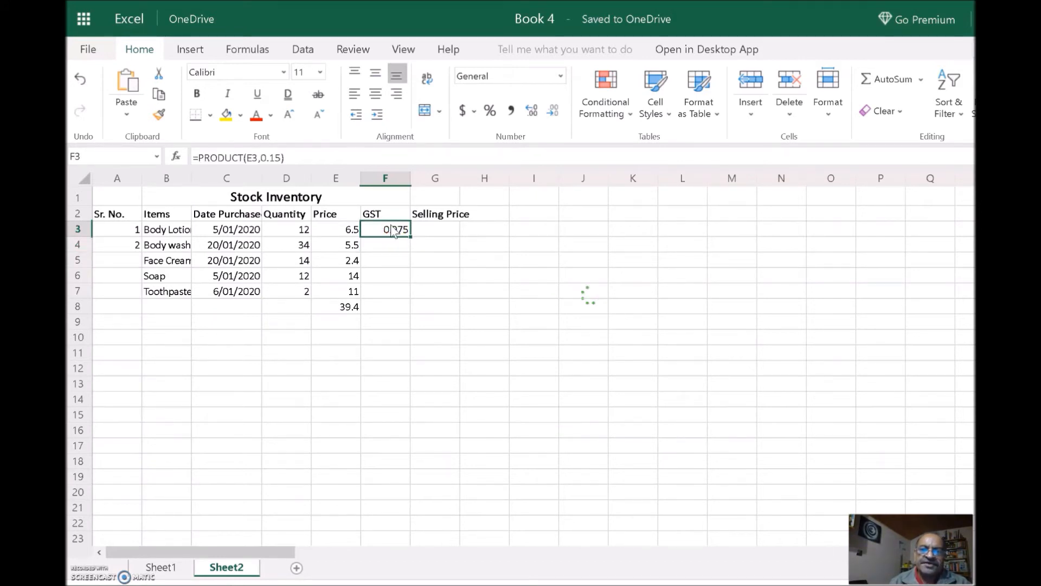
{"action": "right_click", "coordinate": [393, 231]}
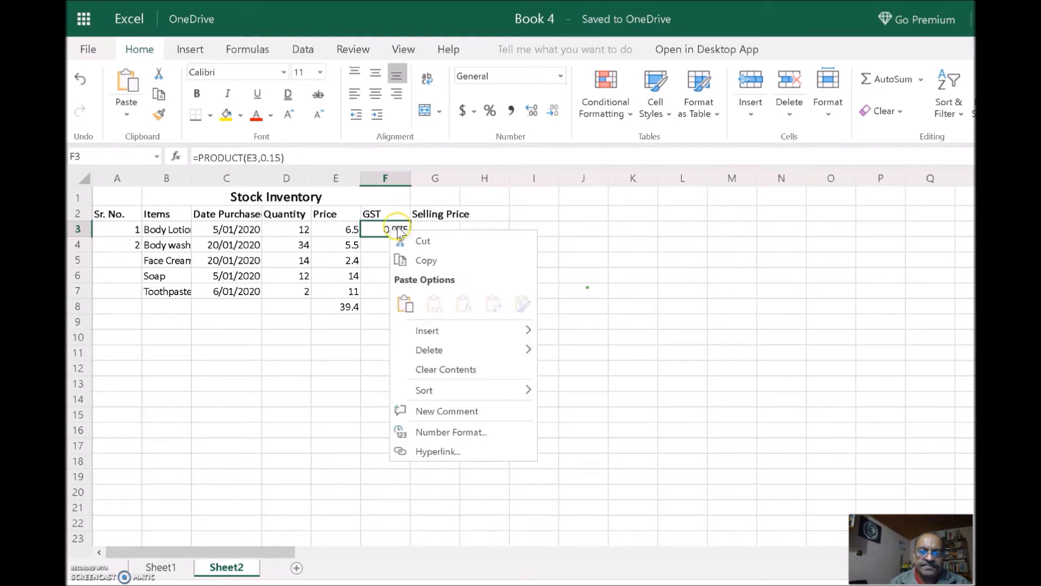
{"action": "left_click", "coordinate": [432, 264]}
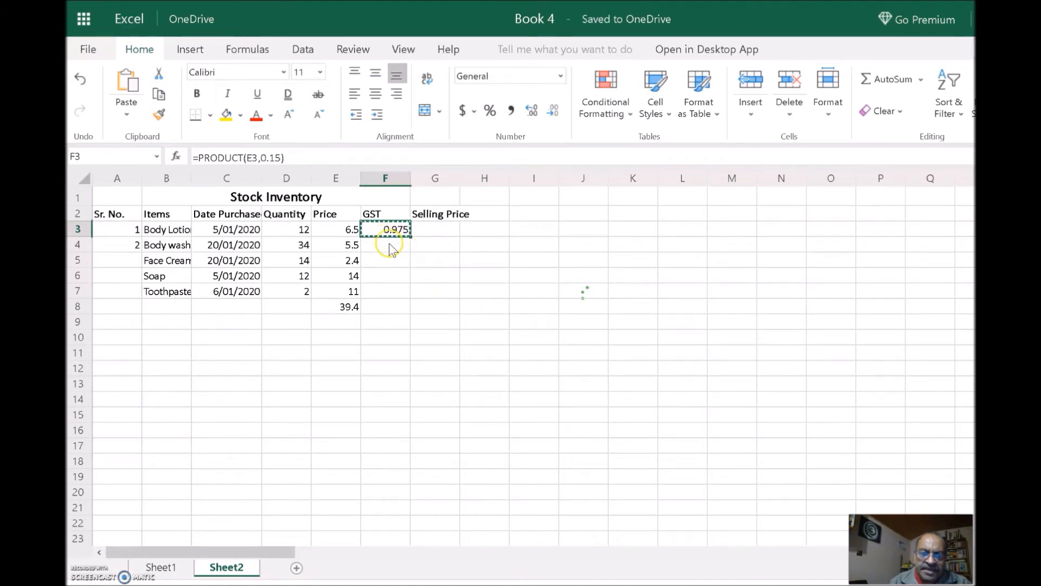
{"action": "left_click_drag", "start_coordinate": [389, 243], "coordinate": [389, 297]}
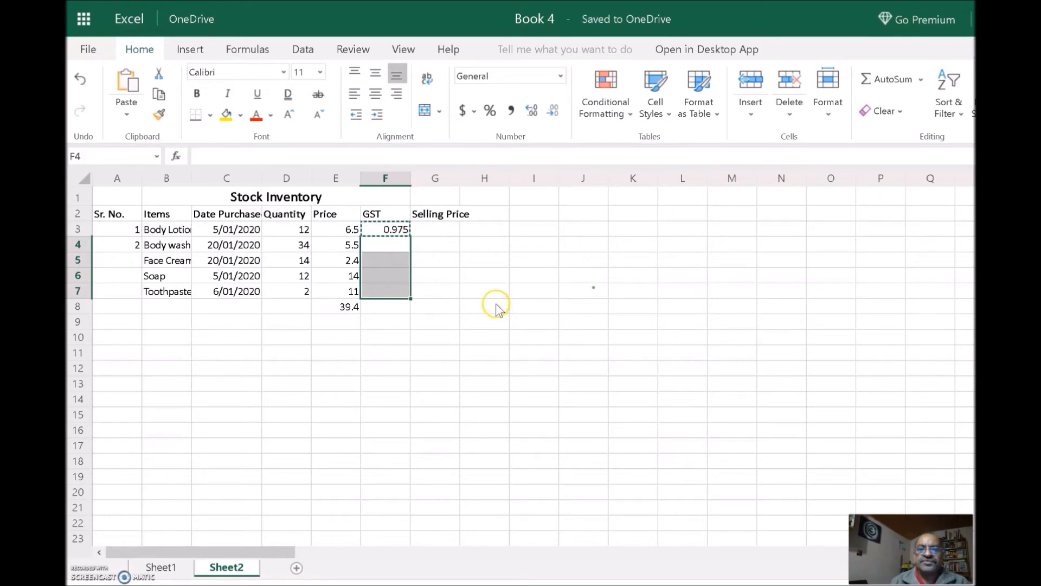
{"action": "right_click", "coordinate": [387, 256]}
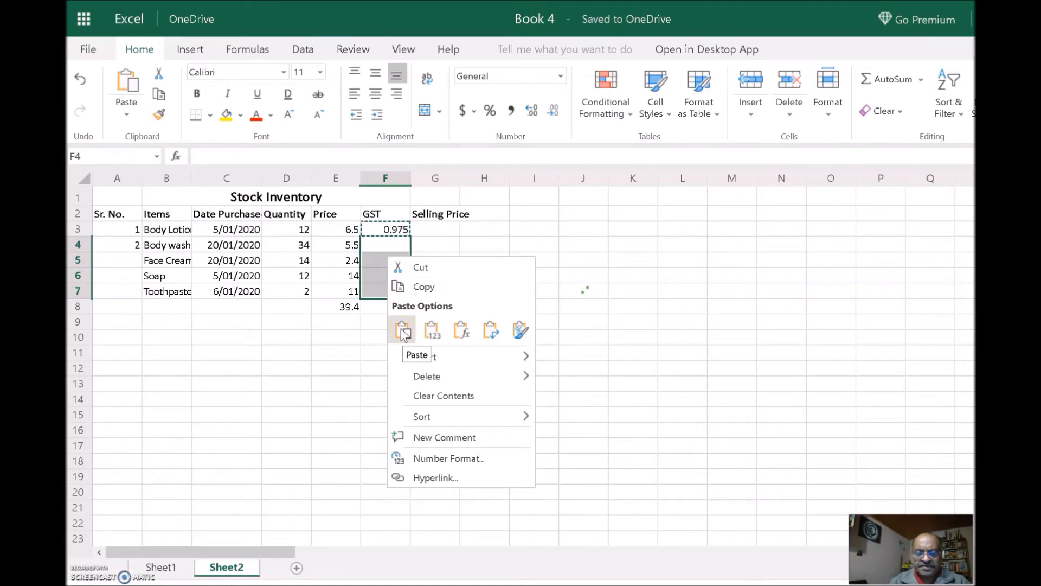
{"action": "left_click", "coordinate": [461, 331]}
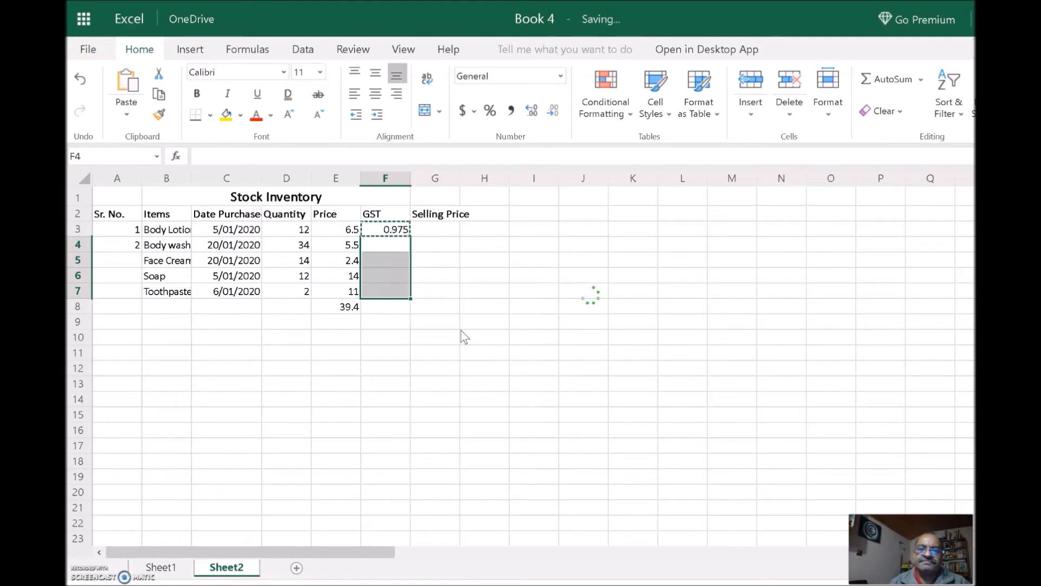
{"action": "left_click", "coordinate": [437, 249]}
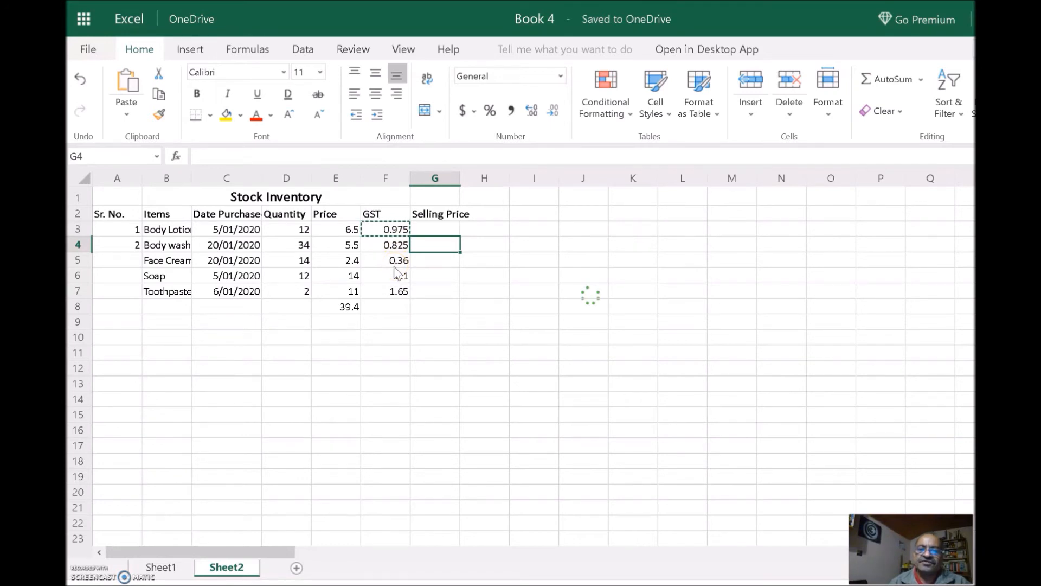
Step: Calculate the Selling Price in cell G3 with a SUM formula adding price cell E3 and GST cell F3
{"action": "left_click", "coordinate": [427, 227]}
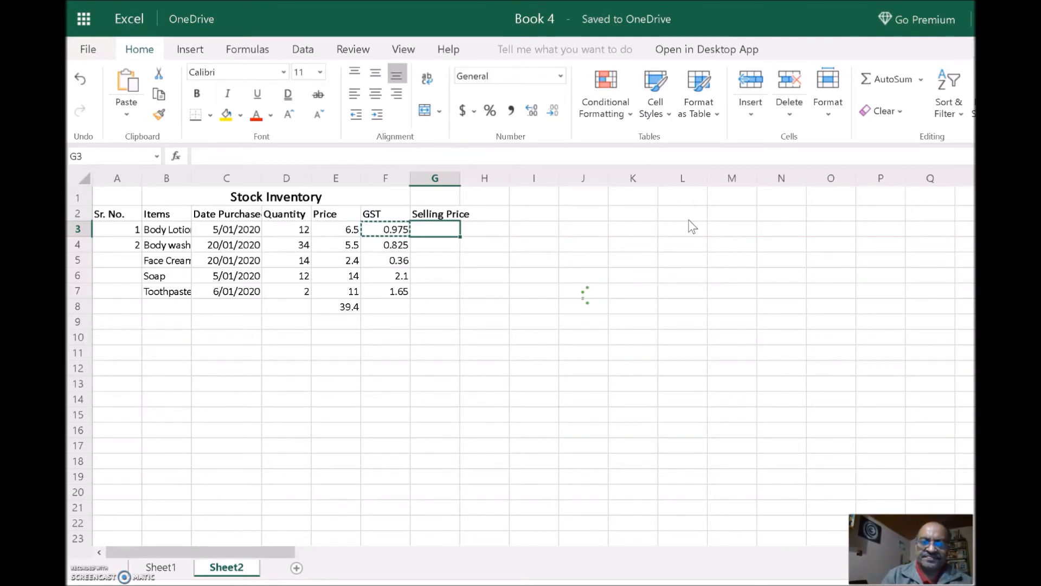
{"action": "type", "text": "="}
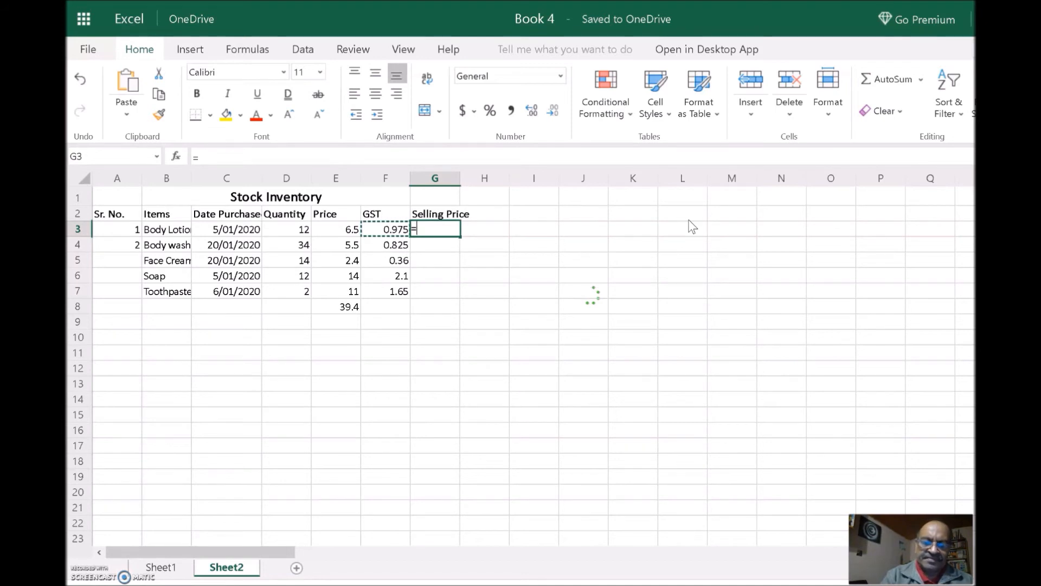
{"action": "type", "text": "SUM"}
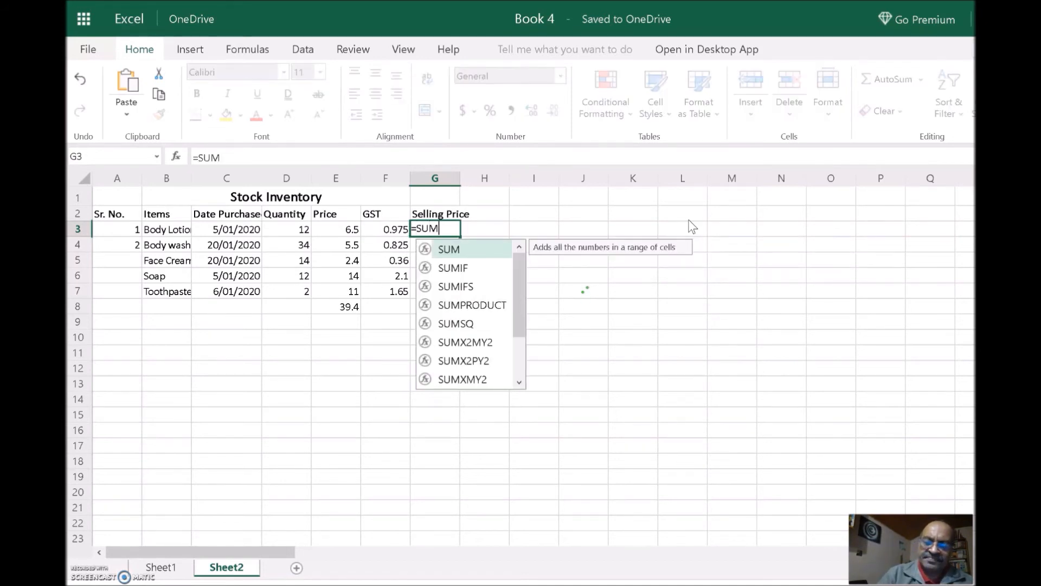
{"action": "type", "text": "("}
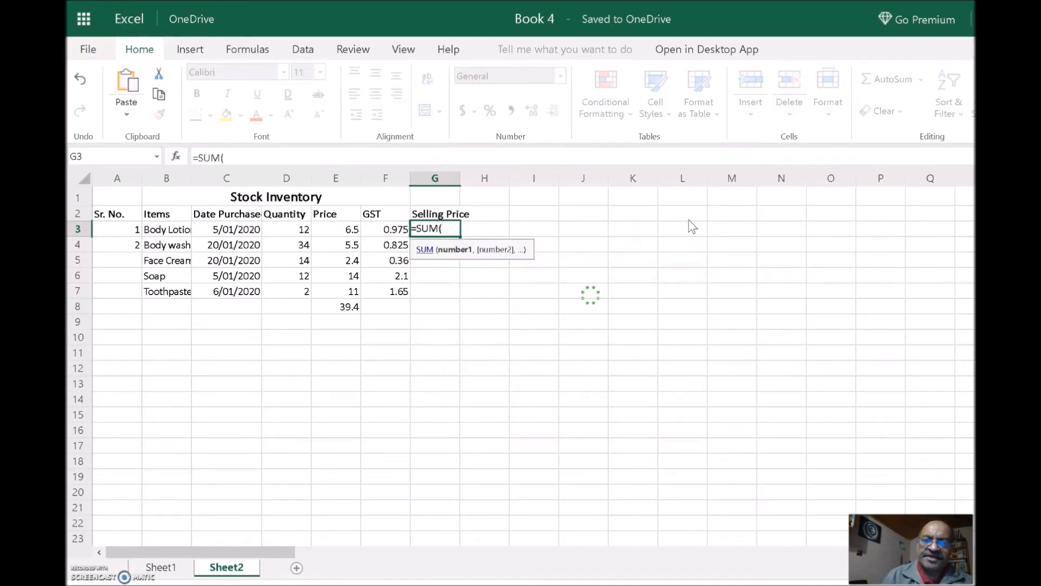
{"action": "left_click", "coordinate": [348, 231]}
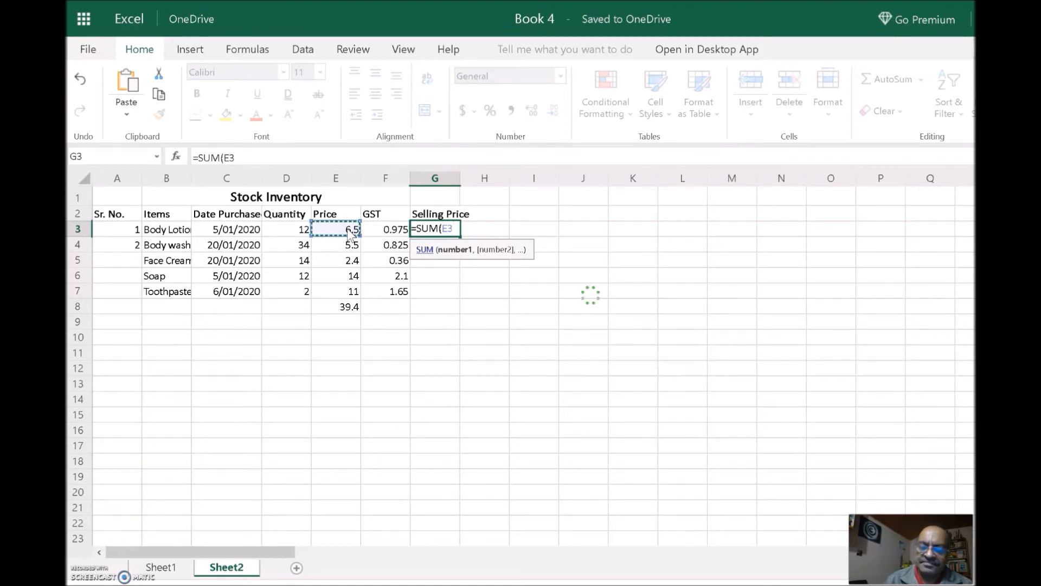
{"action": "type", "text": ","}
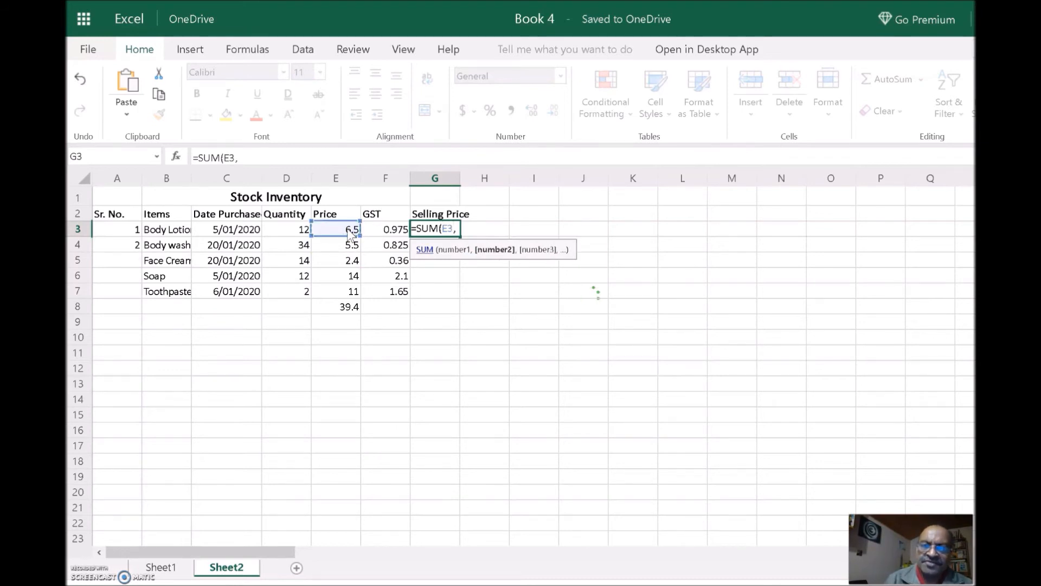
{"action": "left_click", "coordinate": [399, 233]}
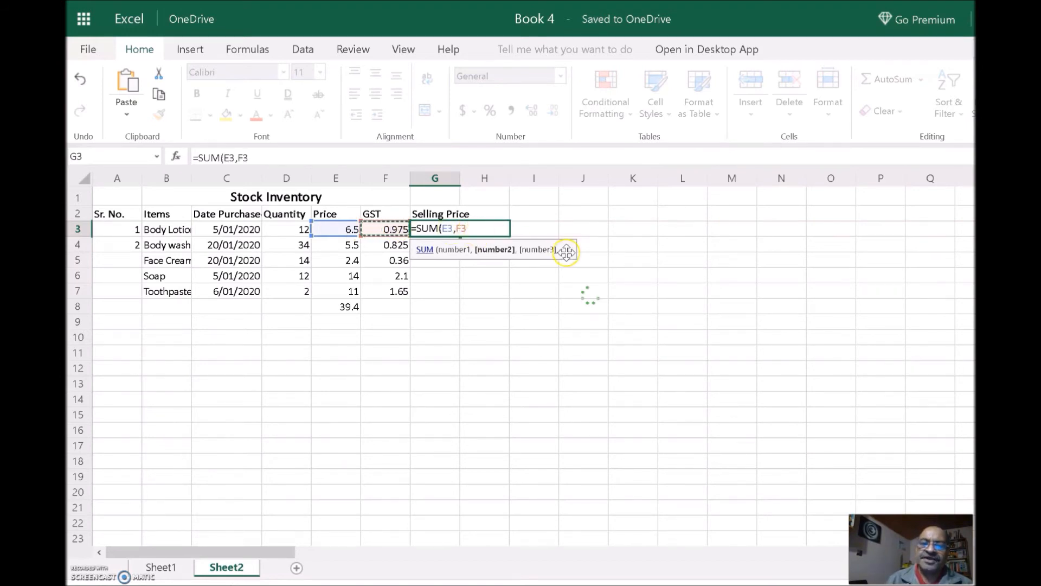
{"action": "type", "text": ")"}
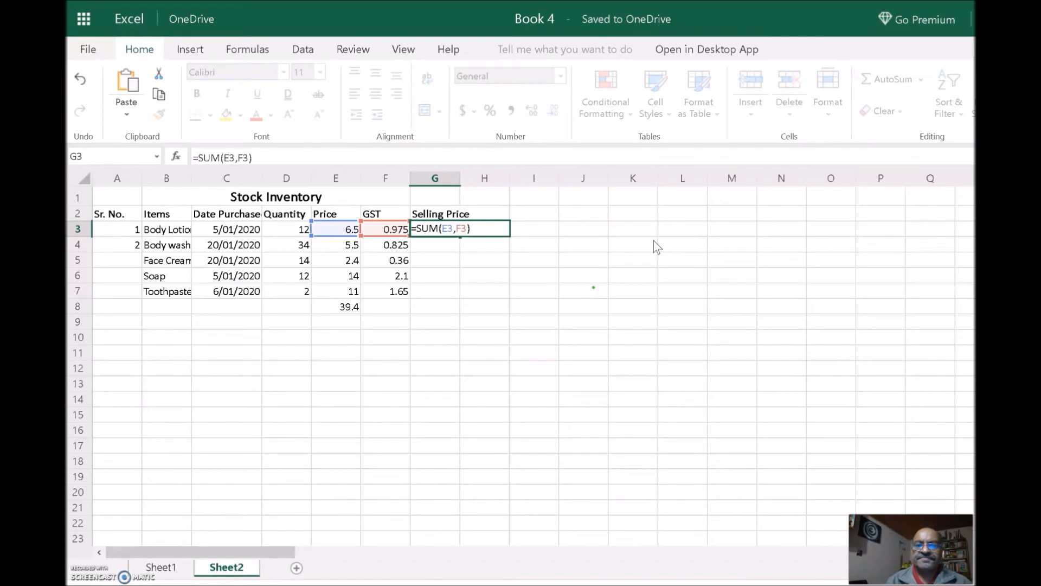
{"action": "key", "text": "Return"}
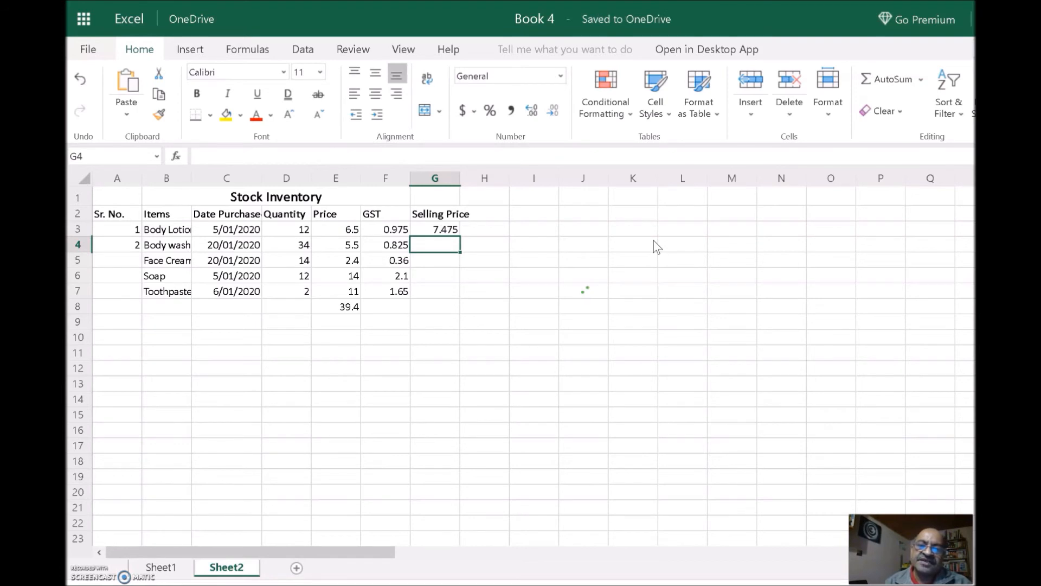
Step: Copy the Selling Price formula from cell G3 and paste only the formula into cells G4 to G7
{"action": "left_click", "coordinate": [447, 250]}
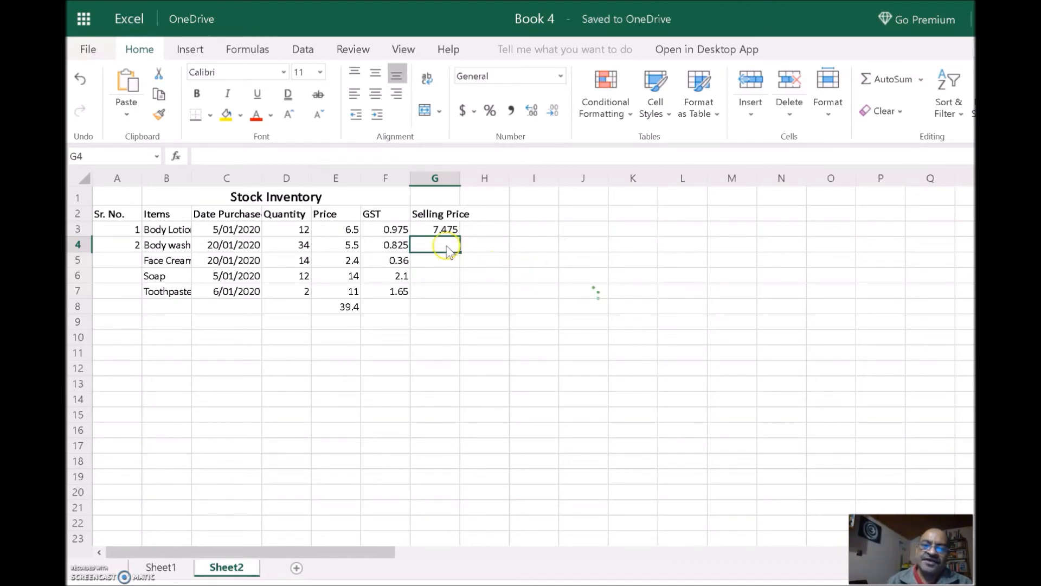
{"action": "left_click", "coordinate": [450, 235]}
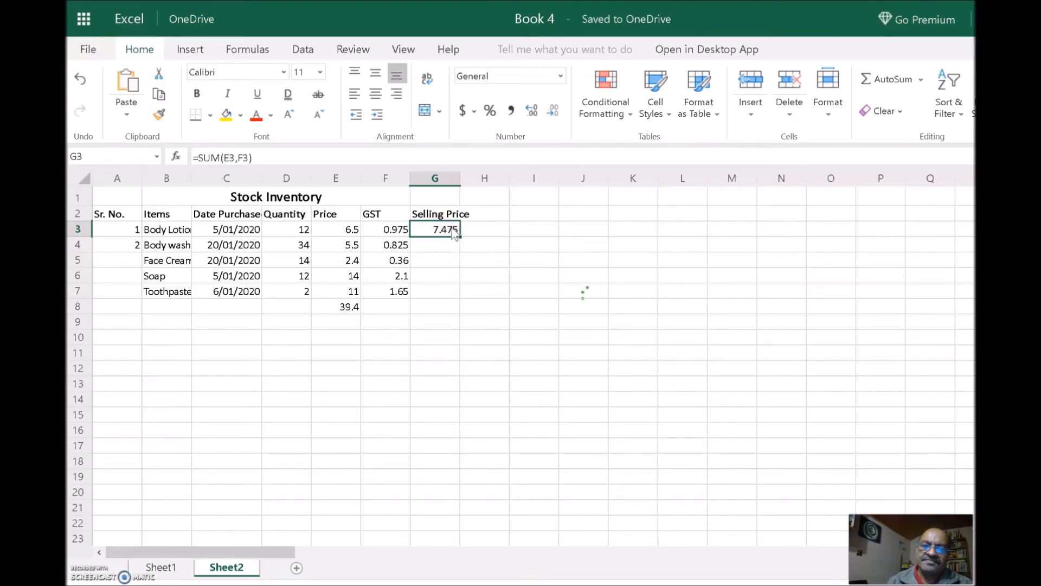
{"action": "right_click", "coordinate": [452, 232]}
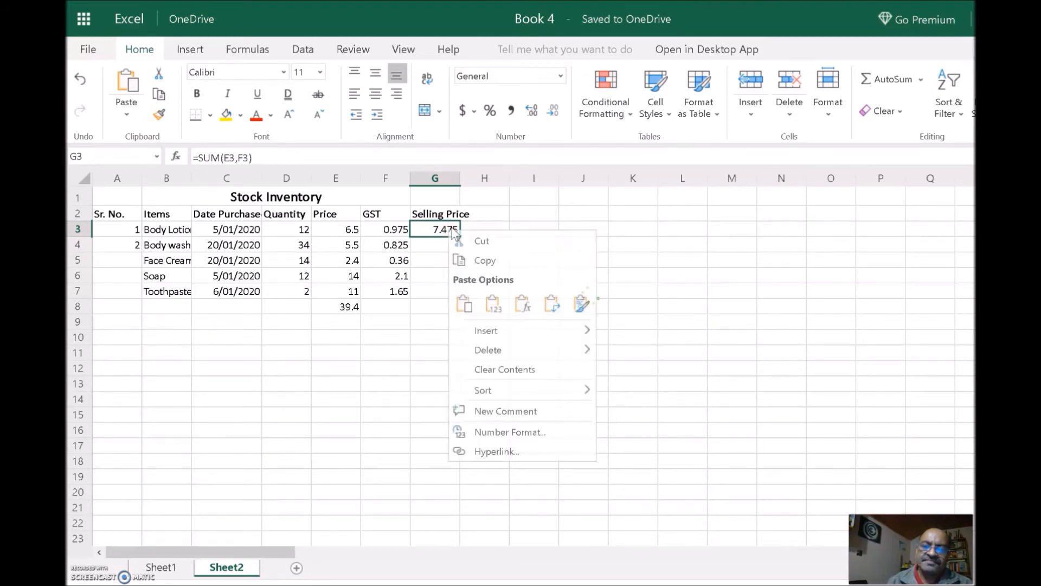
{"action": "left_click", "coordinate": [497, 262]}
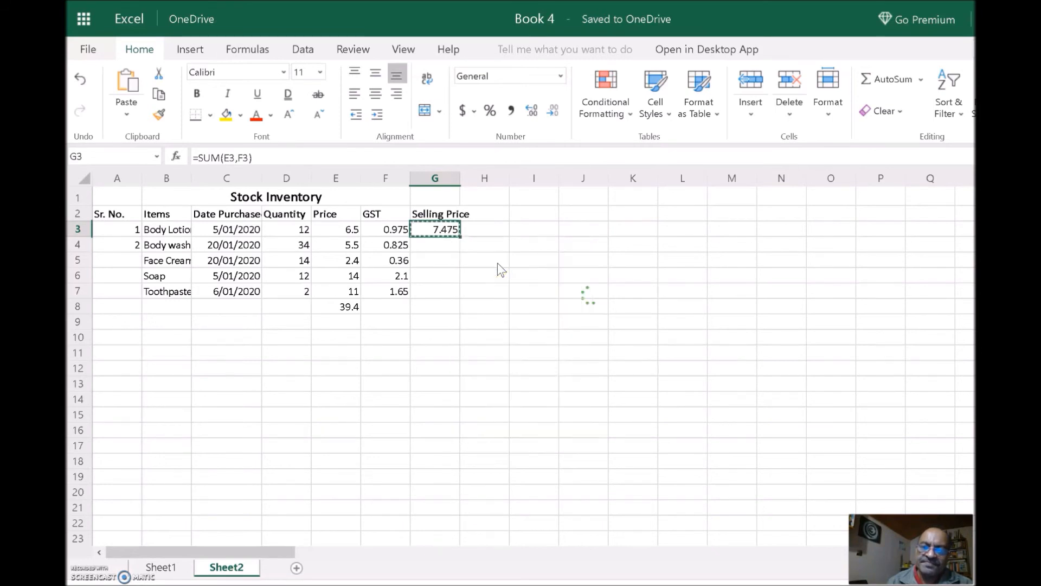
{"action": "left_click", "coordinate": [441, 244]}
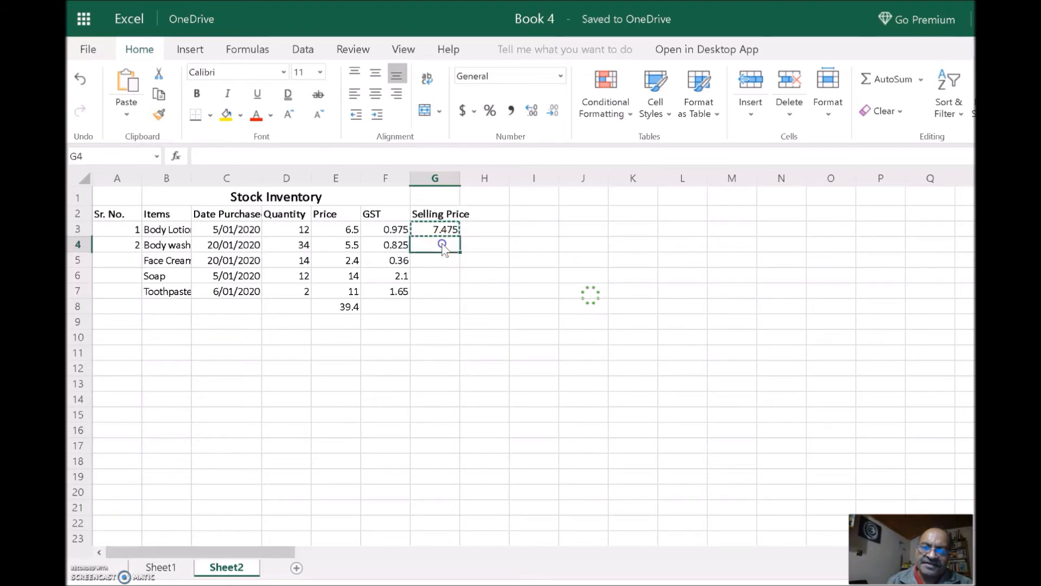
{"action": "left_click_drag", "start_coordinate": [441, 265], "coordinate": [438, 295]}
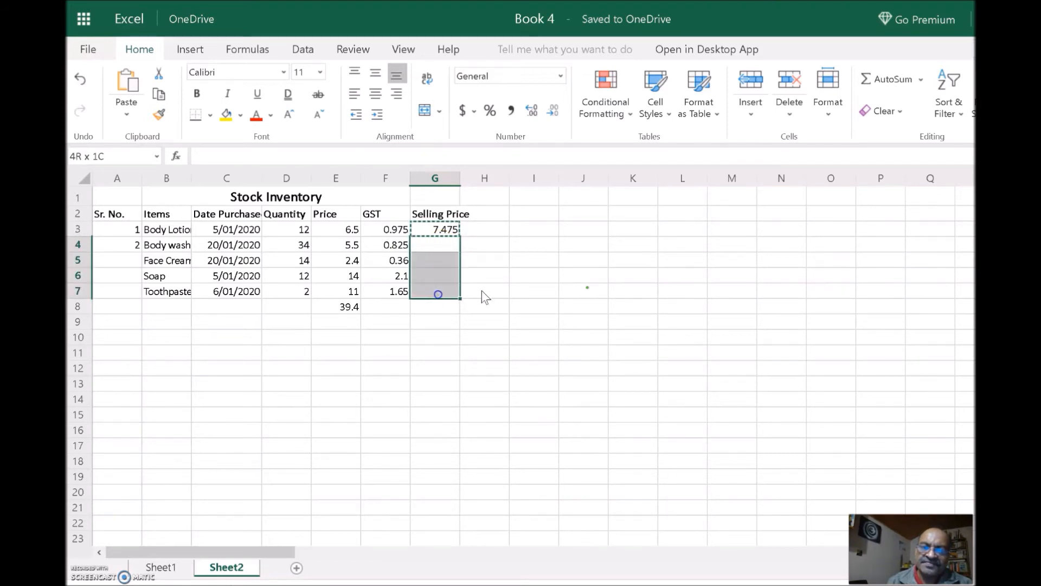
{"action": "right_click", "coordinate": [443, 253]}
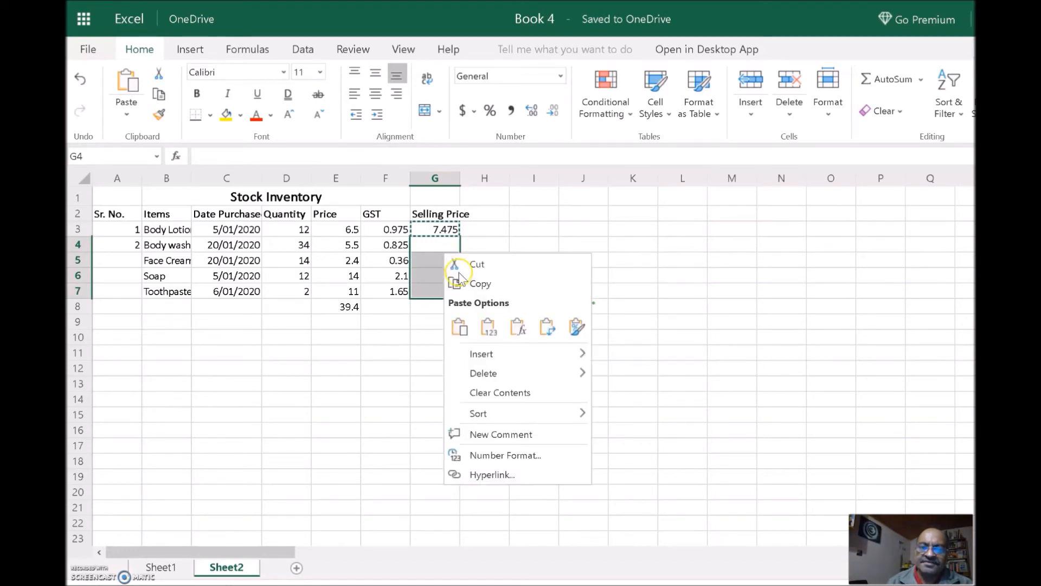
{"action": "left_click", "coordinate": [518, 327]}
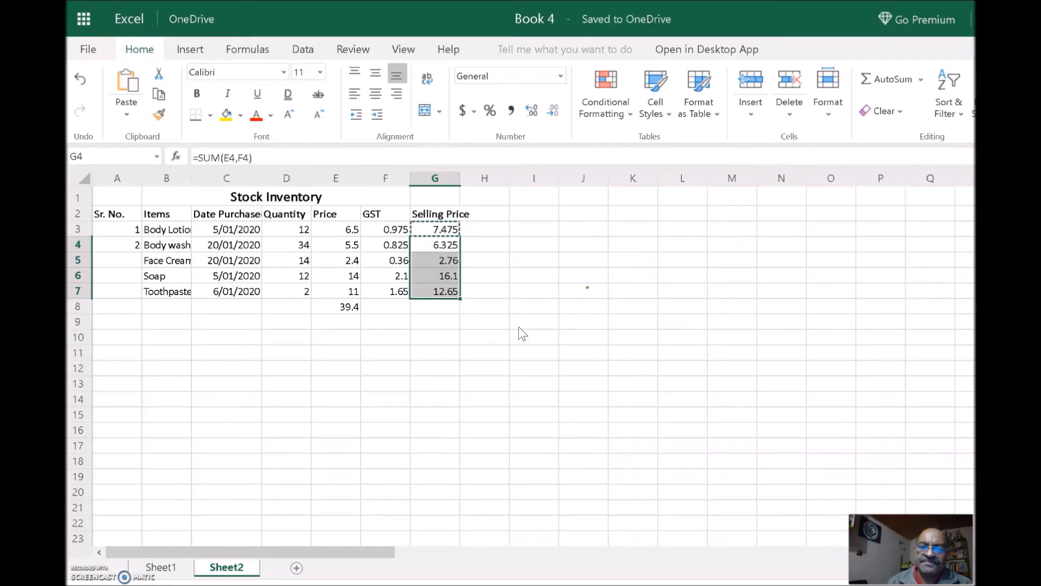
Step: Fill the serial number 2 from cell A4 down to A7, and clear the copies from cells A5 to A7
{"action": "left_click", "coordinate": [482, 261]}
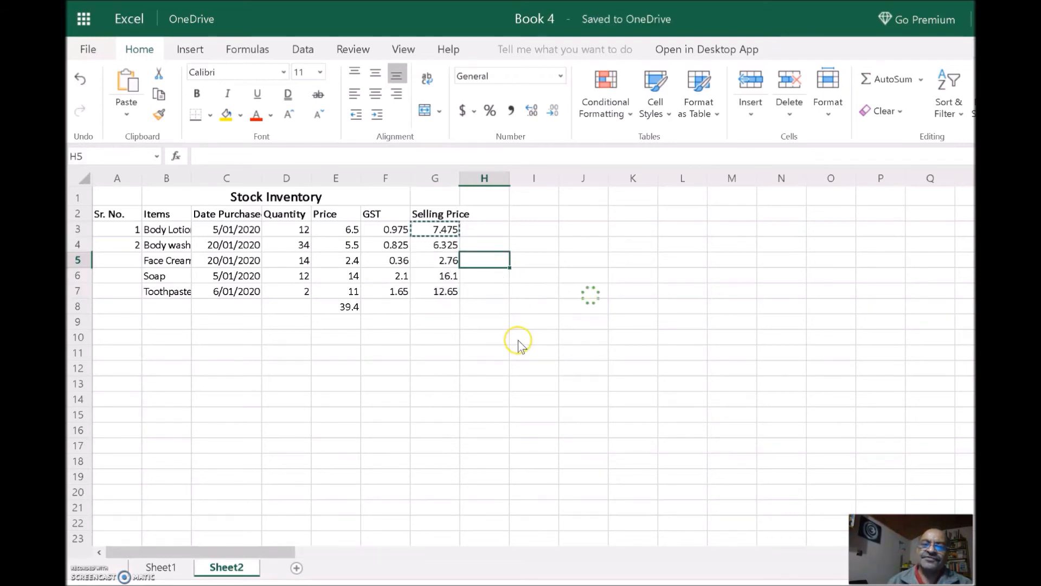
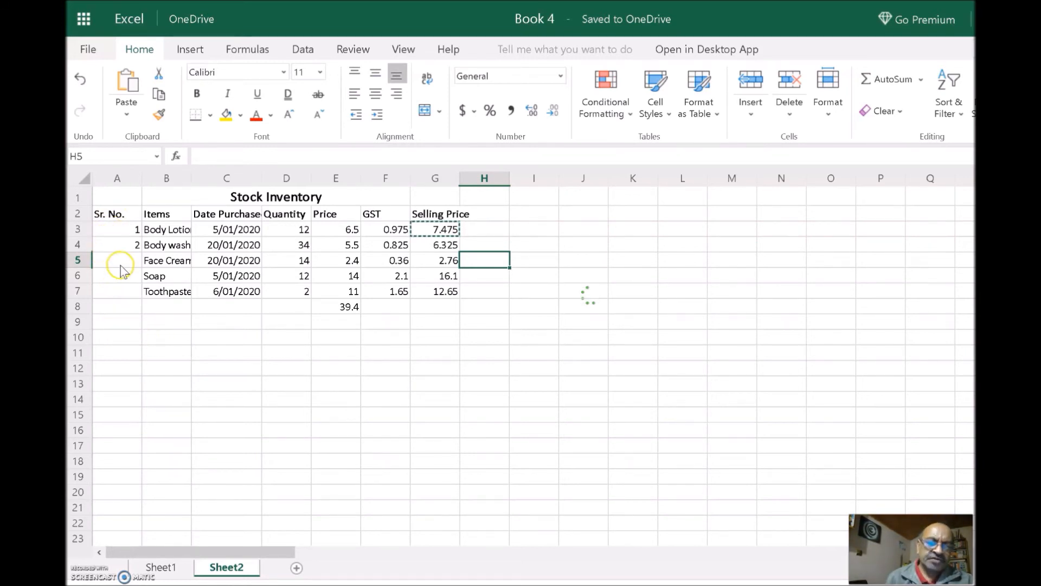
{"action": "left_click", "coordinate": [122, 243]}
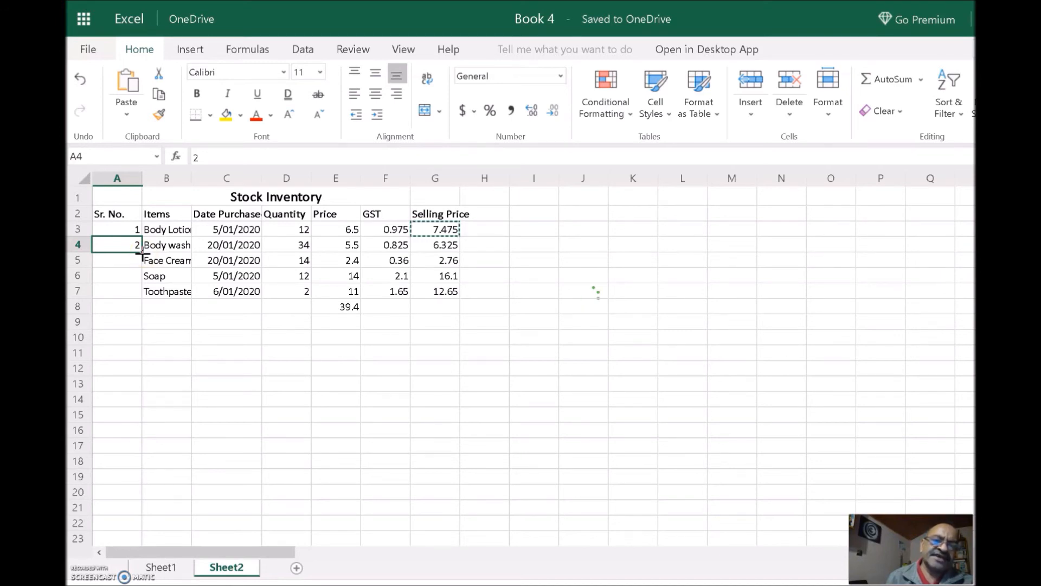
{"action": "left_click_drag", "start_coordinate": [142, 252], "coordinate": [140, 293]}
{"action": "left_click", "coordinate": [163, 357]}
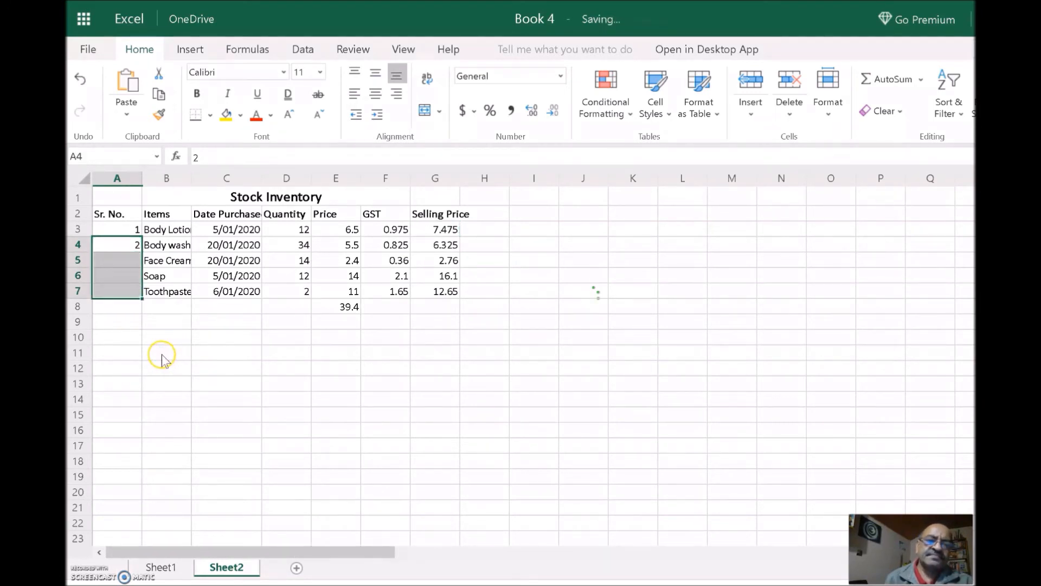
{"action": "left_click", "coordinate": [163, 329]}
{"action": "left_click", "coordinate": [166, 323]}
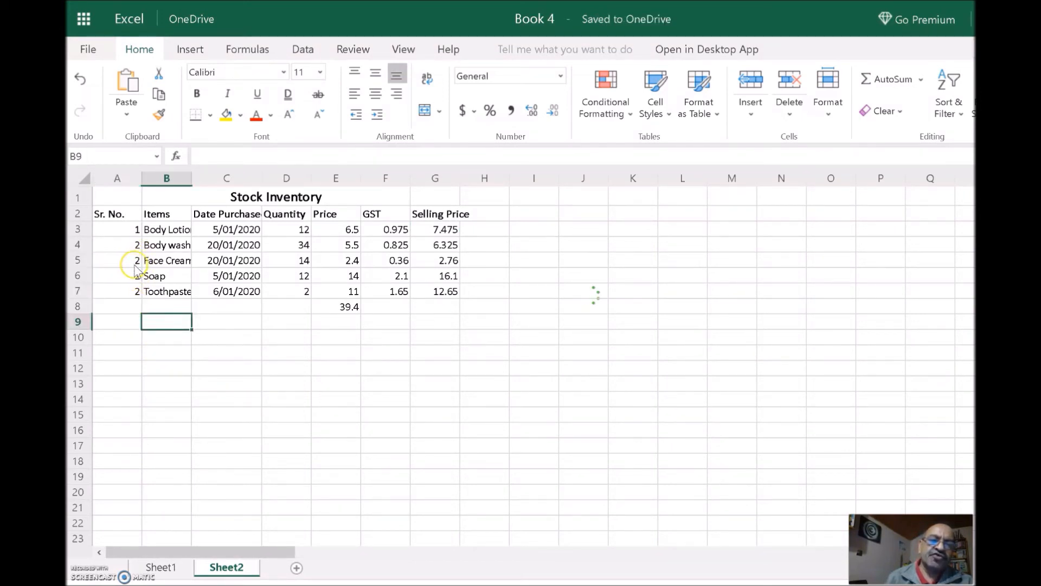
{"action": "left_click_drag", "start_coordinate": [135, 275], "coordinate": [133, 293]}
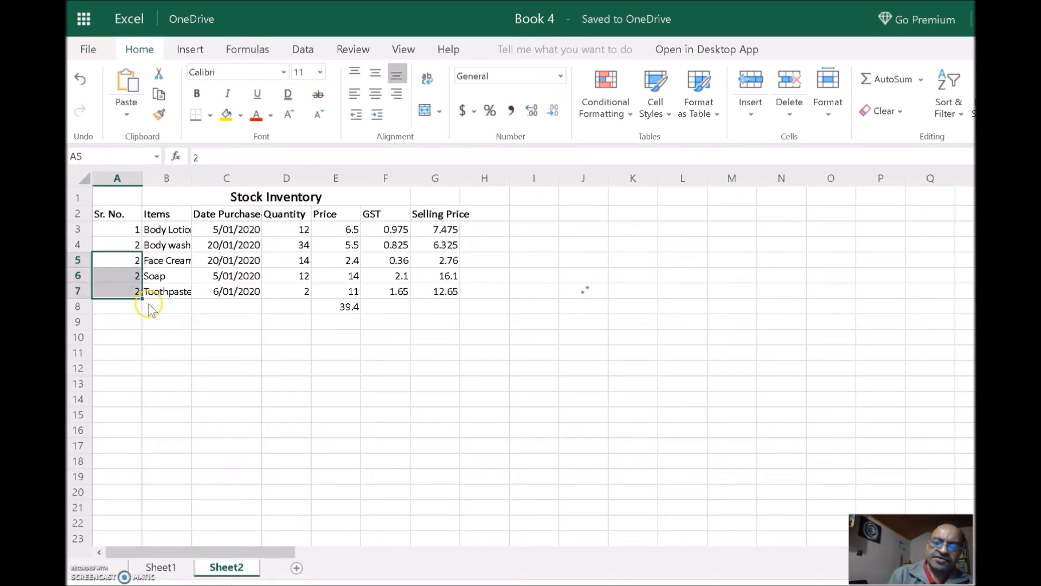
{"action": "key", "text": "Delete"}
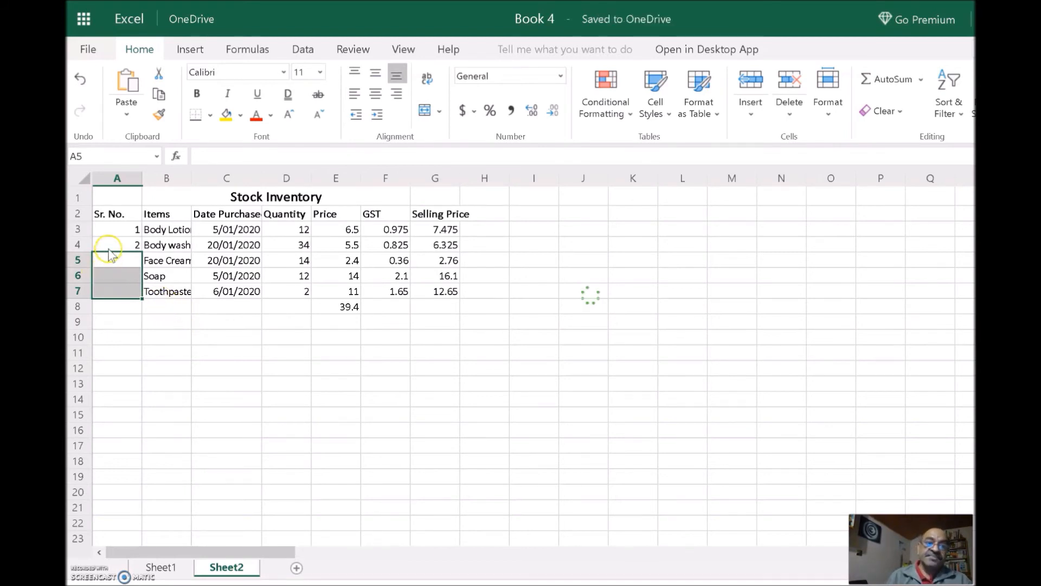
Step: Extend the serial numbers in A3 and A4 as a series down to A12, and clear the surplus cells A8 to A12
{"action": "left_click", "coordinate": [118, 230]}
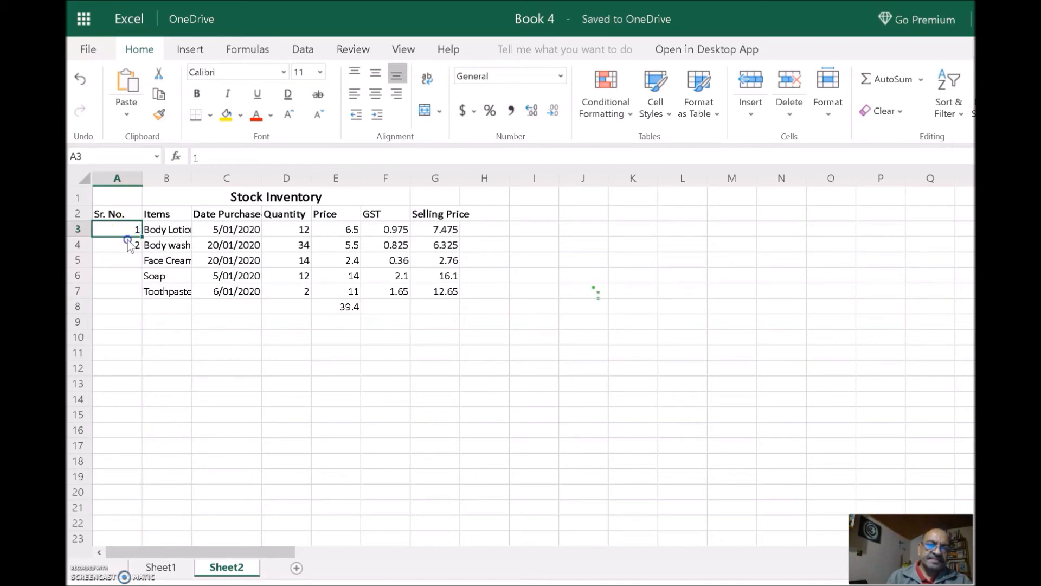
{"action": "left_click_drag", "start_coordinate": [123, 232], "coordinate": [130, 250]}
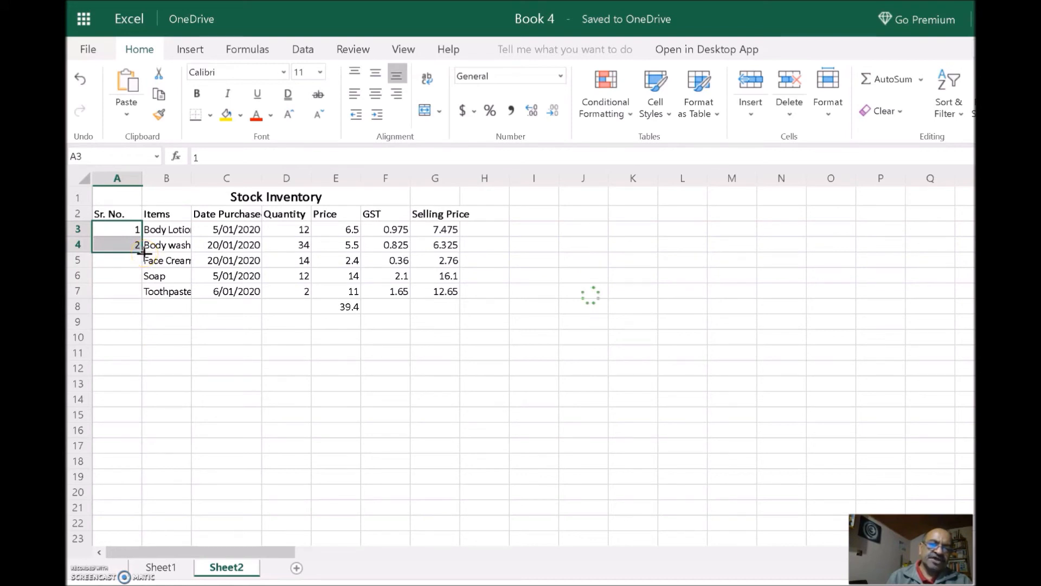
{"action": "left_click_drag", "start_coordinate": [144, 252], "coordinate": [135, 371]}
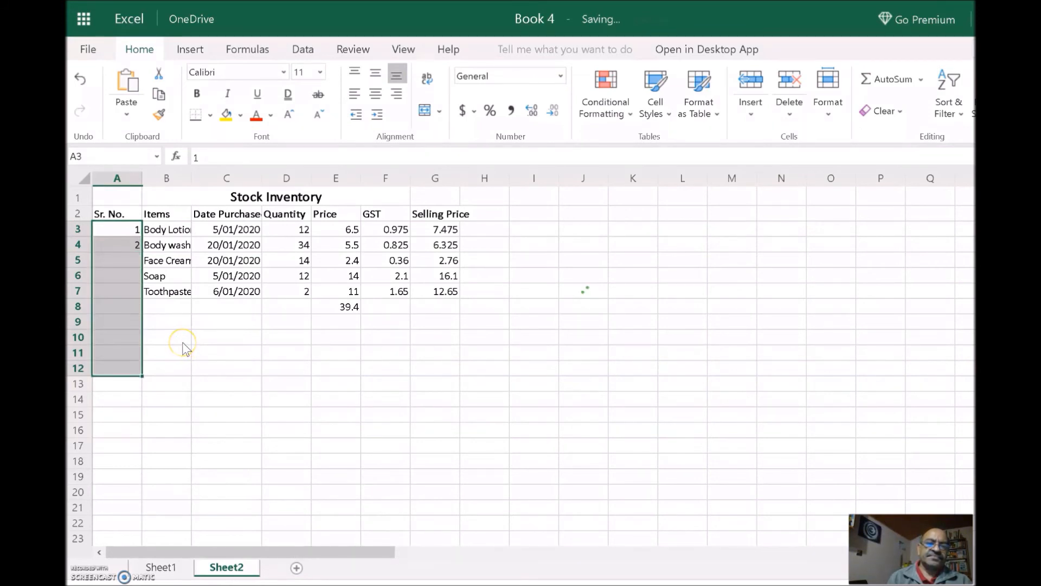
{"action": "left_click", "coordinate": [187, 335]}
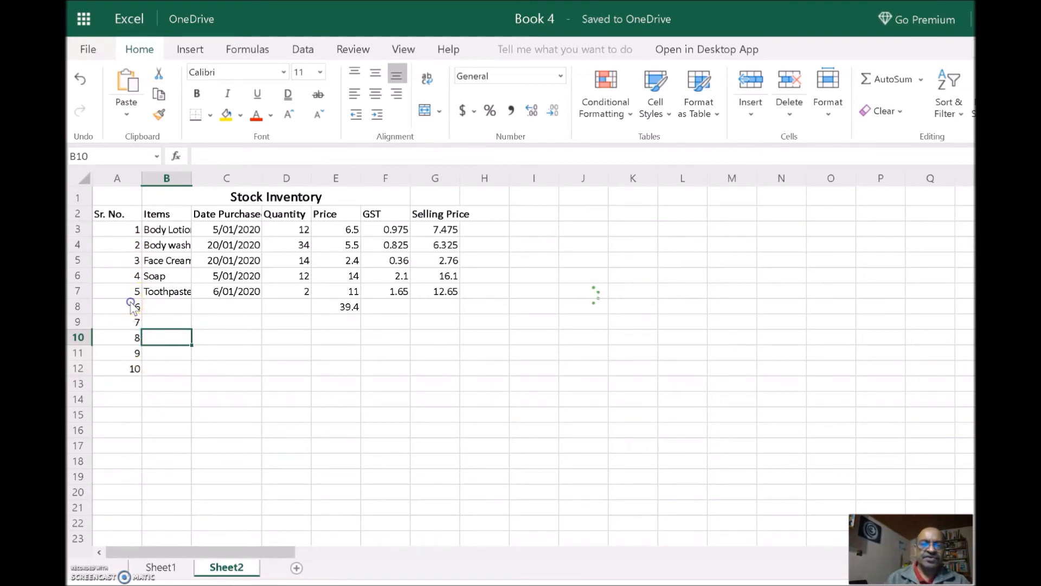
{"action": "left_click_drag", "start_coordinate": [134, 307], "coordinate": [135, 378]}
{"action": "key", "text": "Delete"}
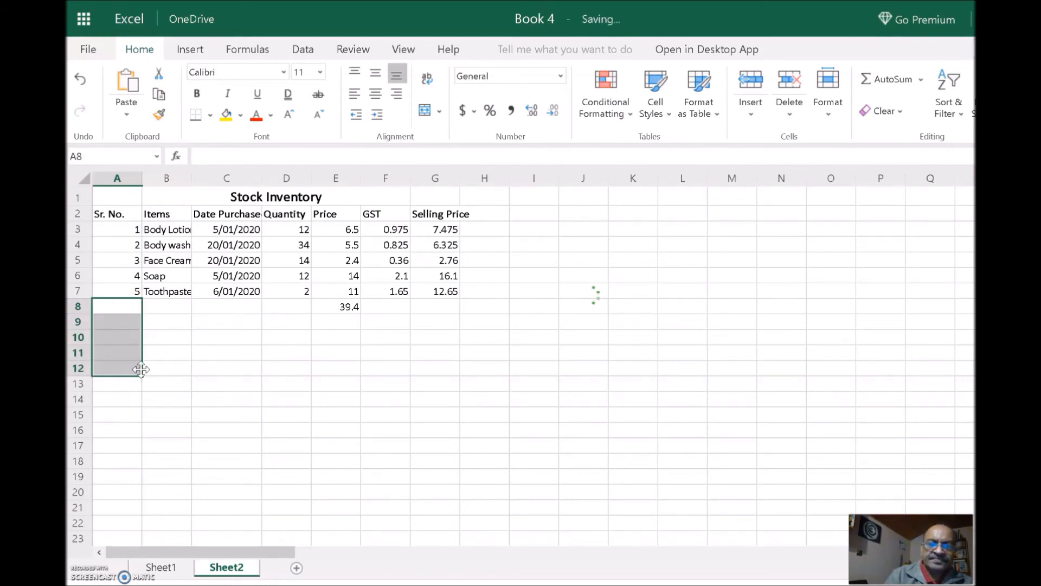
Step: Fill the Toothpaste purchase date from C7 down to C14 as consecutive days, and clear the added dates below C7
{"action": "left_click", "coordinate": [255, 293]}
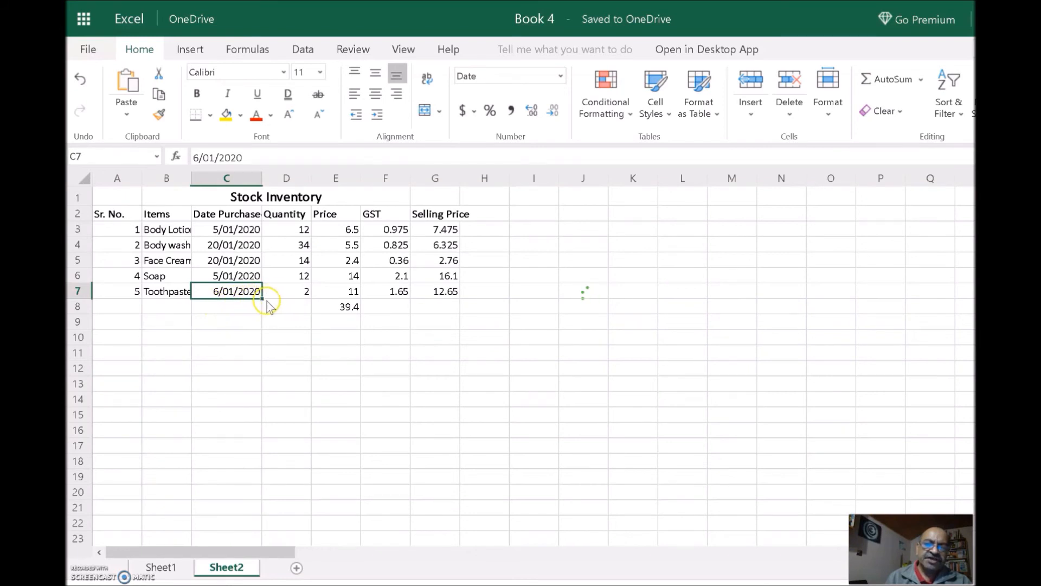
{"action": "left_click_drag", "start_coordinate": [263, 298], "coordinate": [298, 386]}
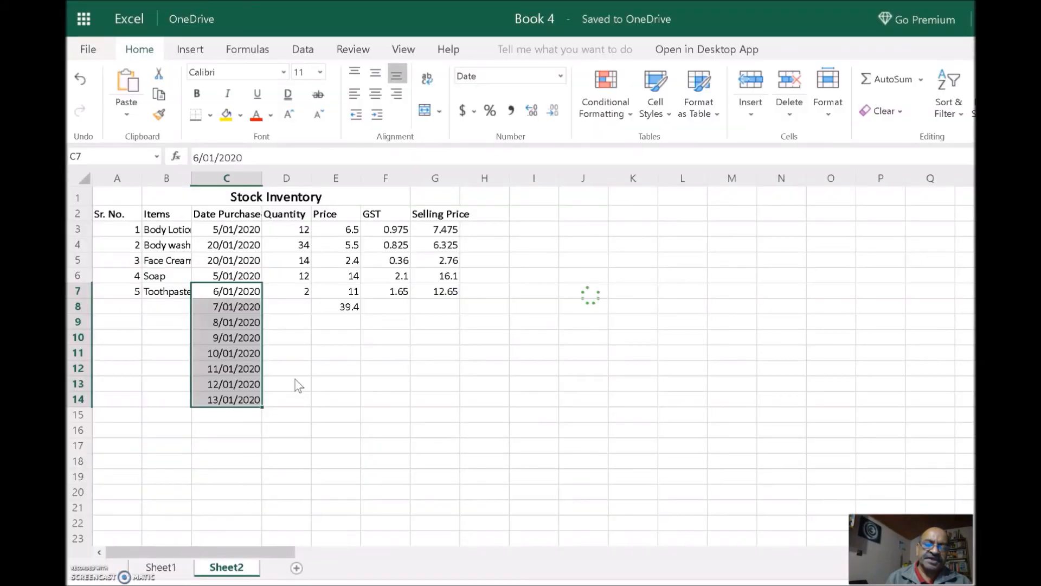
{"action": "left_click", "coordinate": [290, 334]}
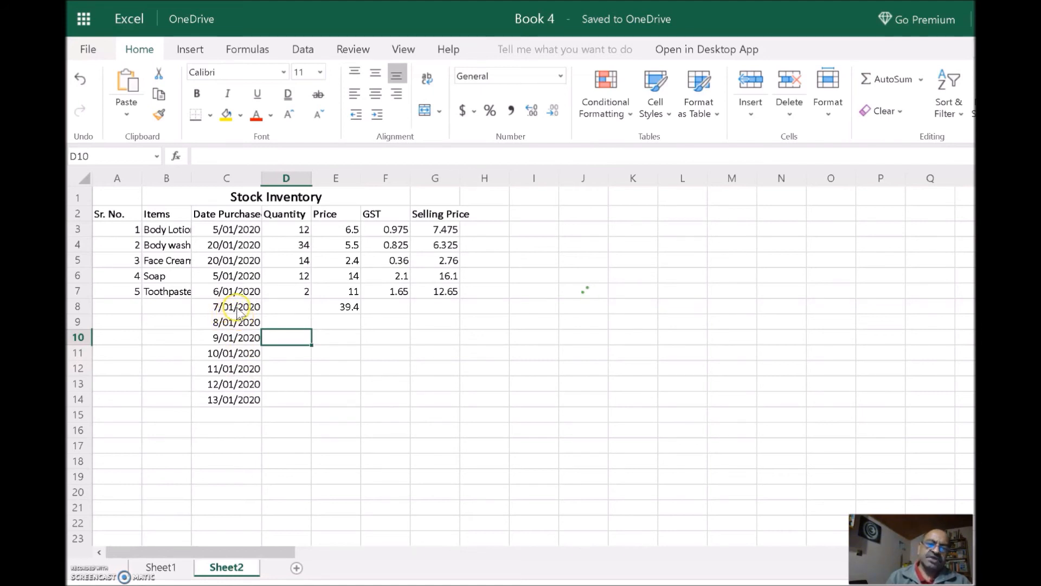
{"action": "left_click_drag", "start_coordinate": [239, 311], "coordinate": [246, 416]}
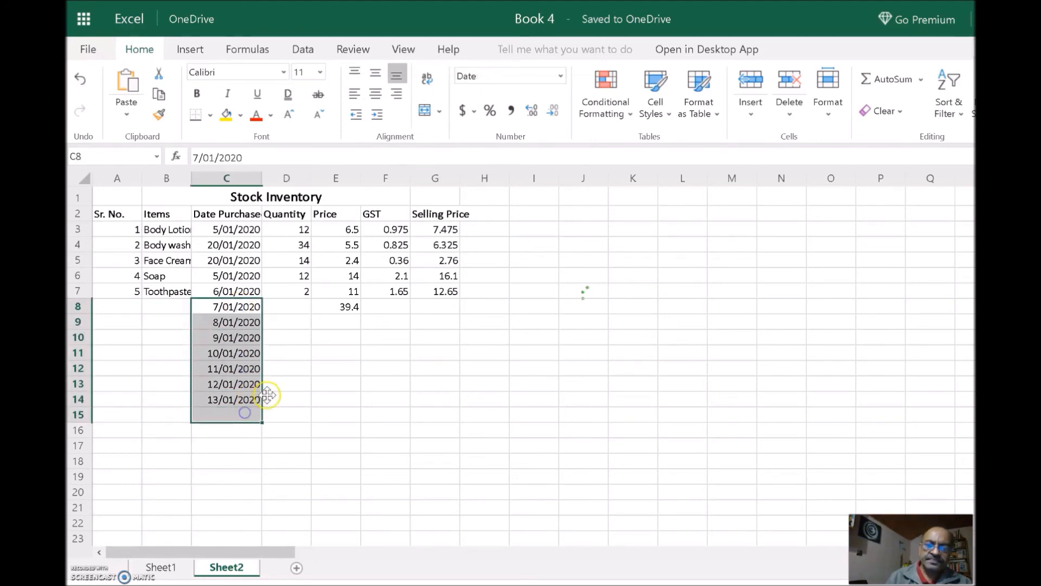
{"action": "key", "text": "Delete"}
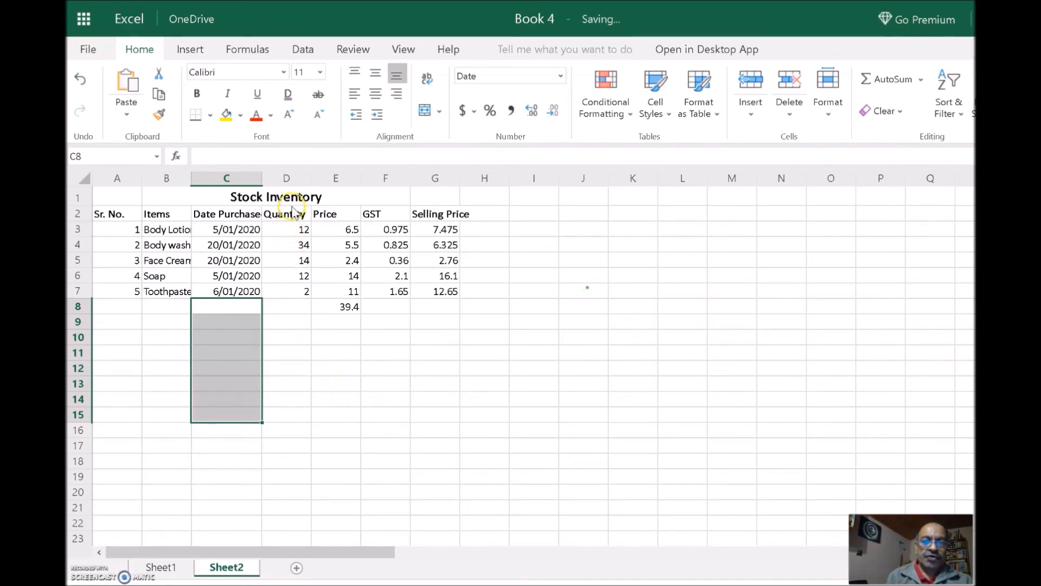
Step: Sort the Stock Inventory table by the Quantity column in ascending order, expanding the selection to include the neighbouring data
{"action": "left_click", "coordinate": [288, 178]}
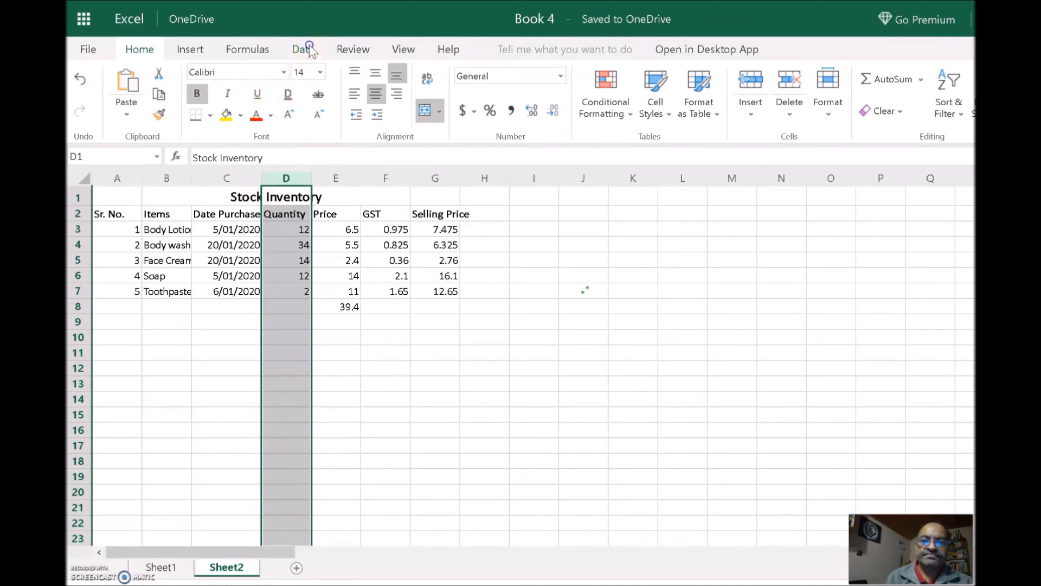
{"action": "left_click", "coordinate": [309, 44]}
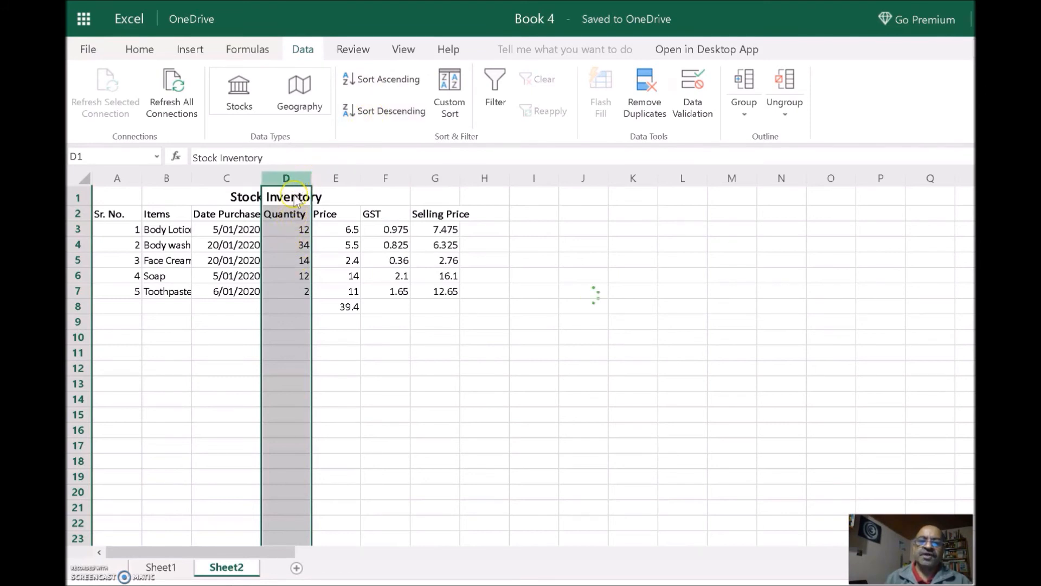
{"action": "left_click", "coordinate": [389, 79]}
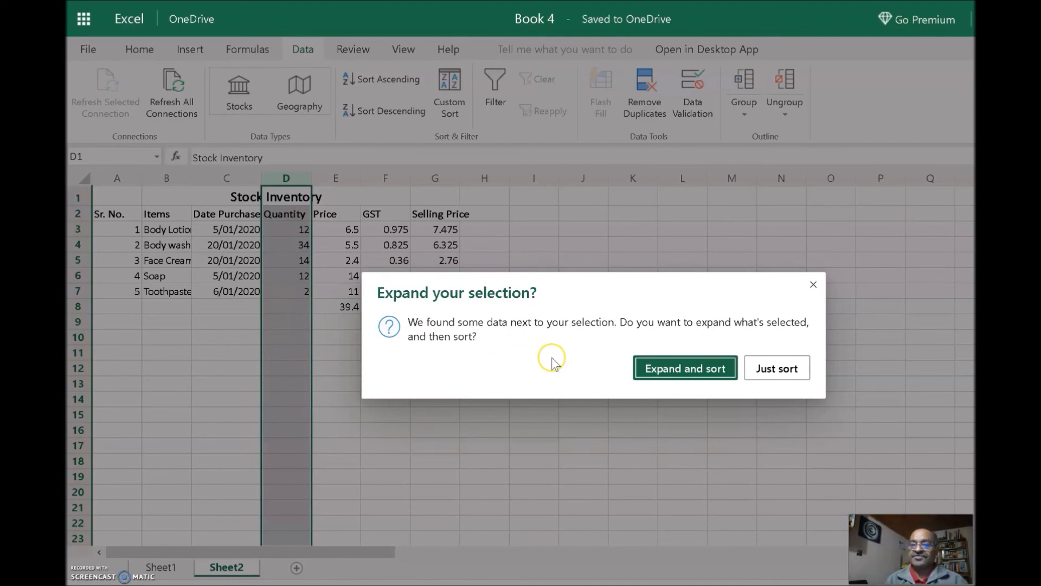
{"action": "left_click", "coordinate": [689, 367]}
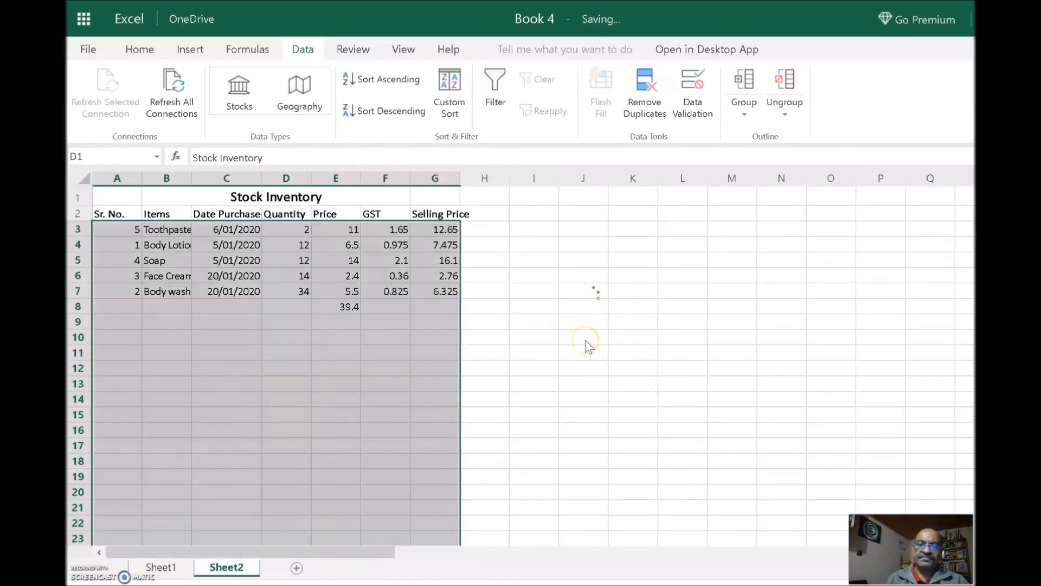
Step: Apply a custom sort to the Stock Inventory table by Price, on cell values, in ascending order with headers
{"action": "left_click", "coordinate": [274, 312]}
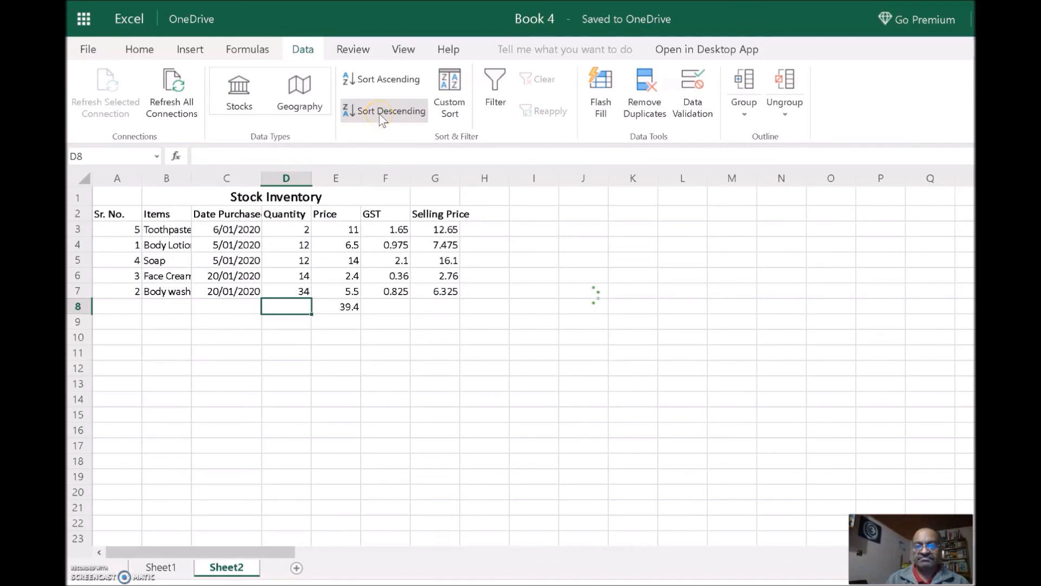
{"action": "left_click", "coordinate": [452, 93]}
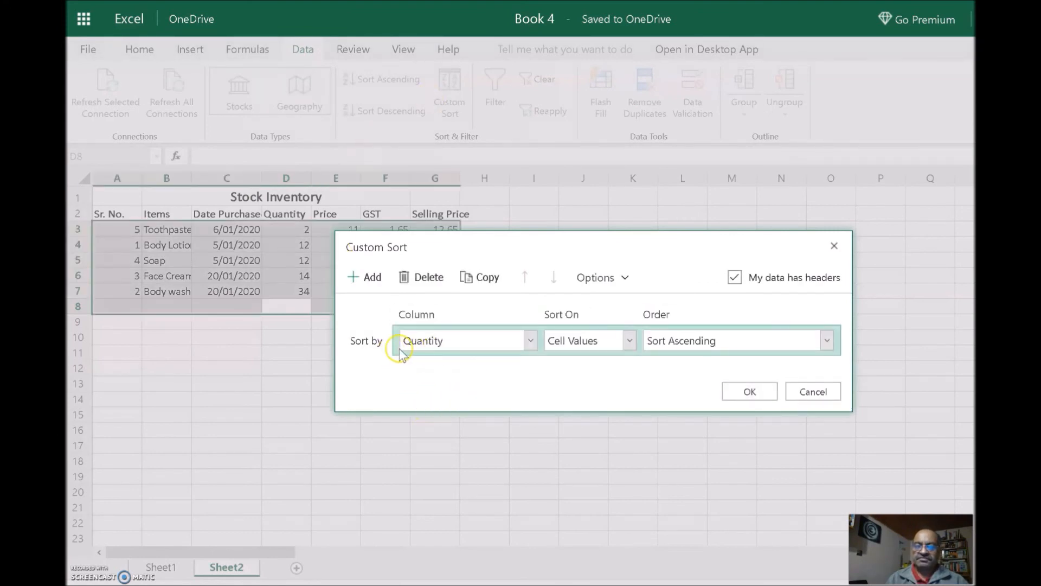
{"action": "left_click", "coordinate": [531, 342]}
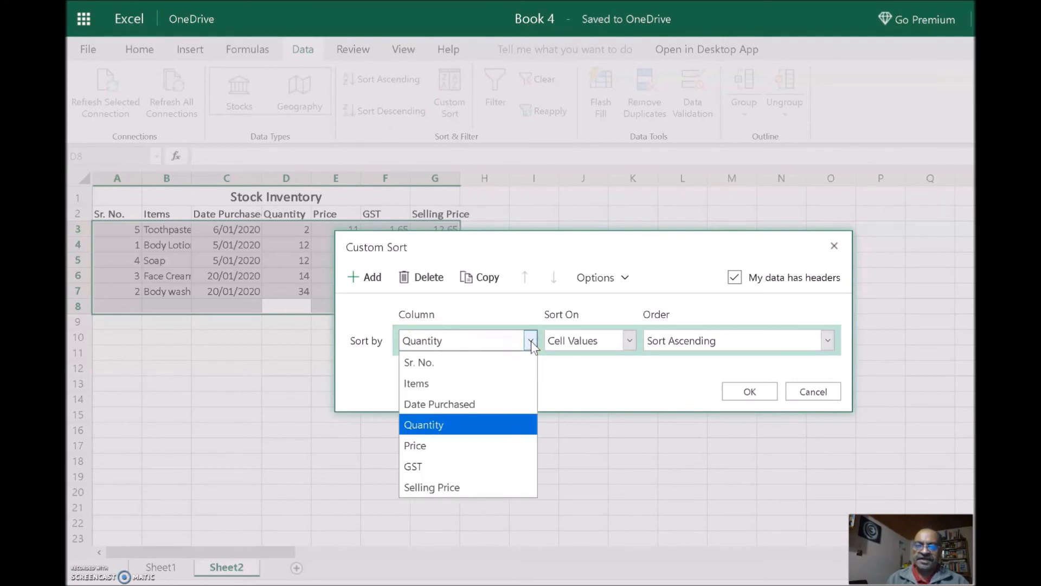
{"action": "left_click", "coordinate": [462, 450]}
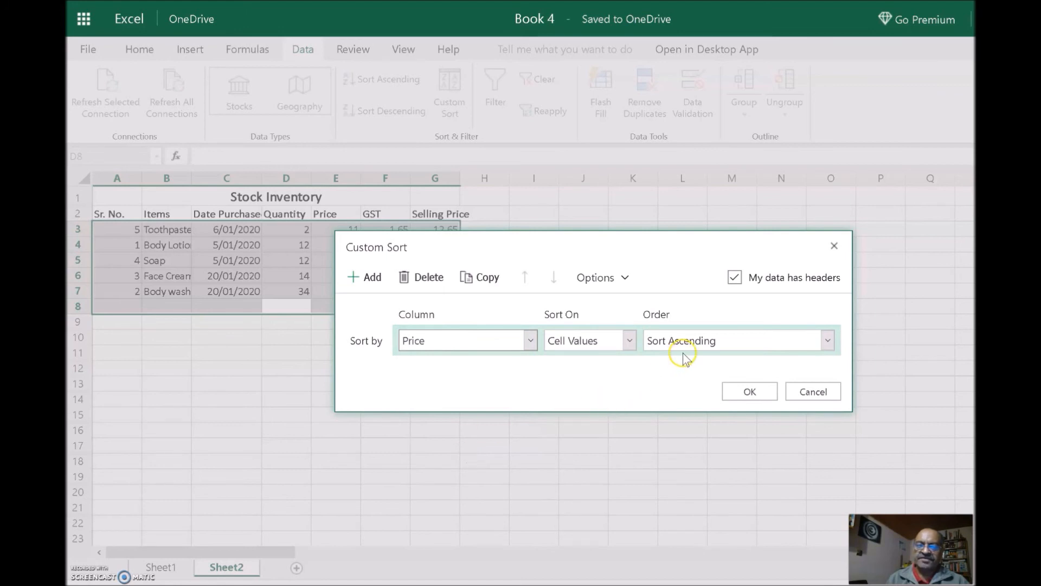
{"action": "left_click", "coordinate": [762, 398]}
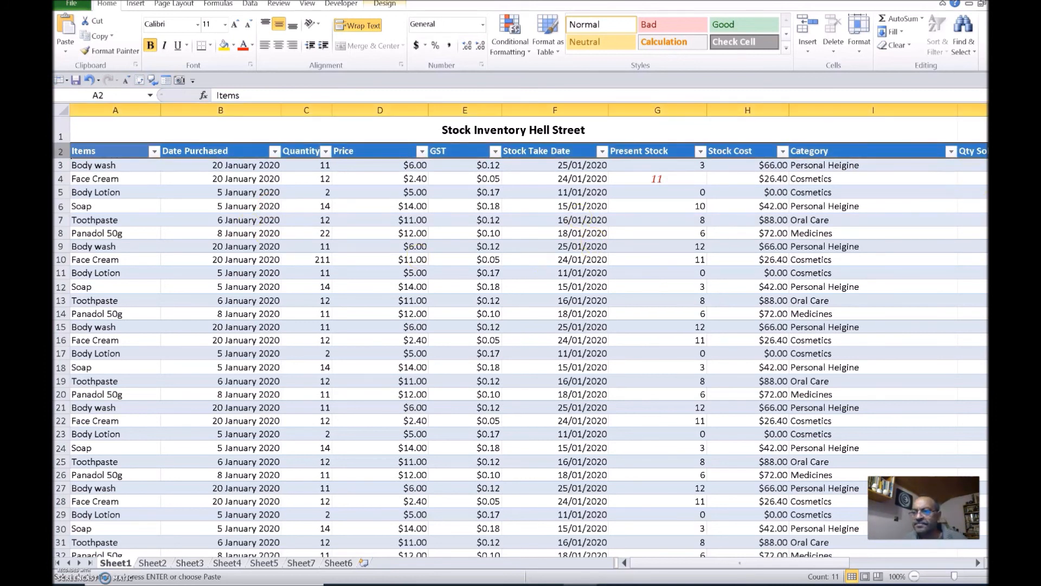
Step: Switch to desktop Excel, freeze the Stock Inventory Hell Street title and header rows above row 3, and check them against the lower rows
{"action": "left_click_drag", "start_coordinate": [994, 166], "coordinate": [994, 292]}
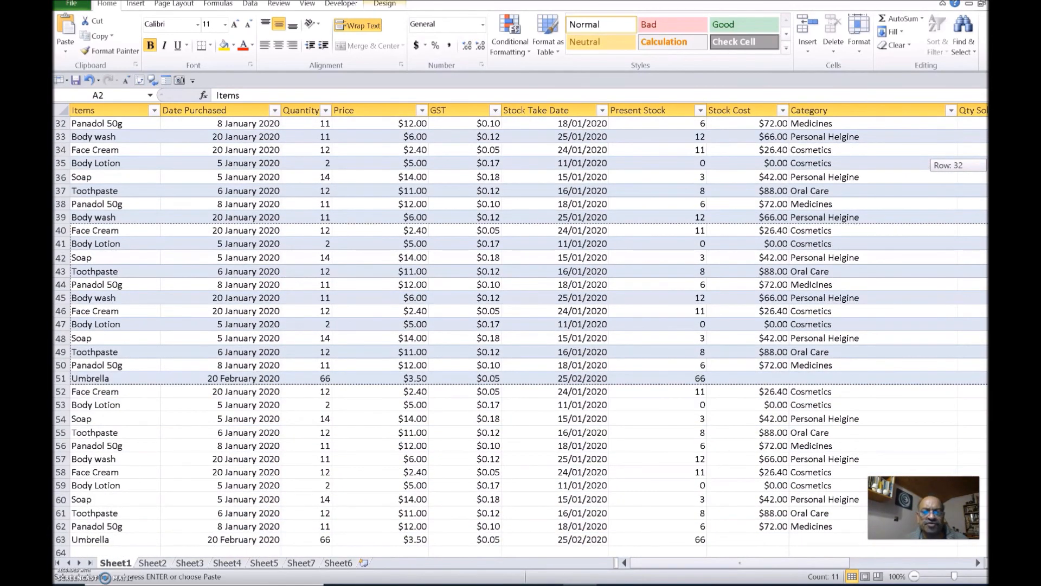
{"action": "left_click_drag", "start_coordinate": [995, 292], "coordinate": [995, 165]}
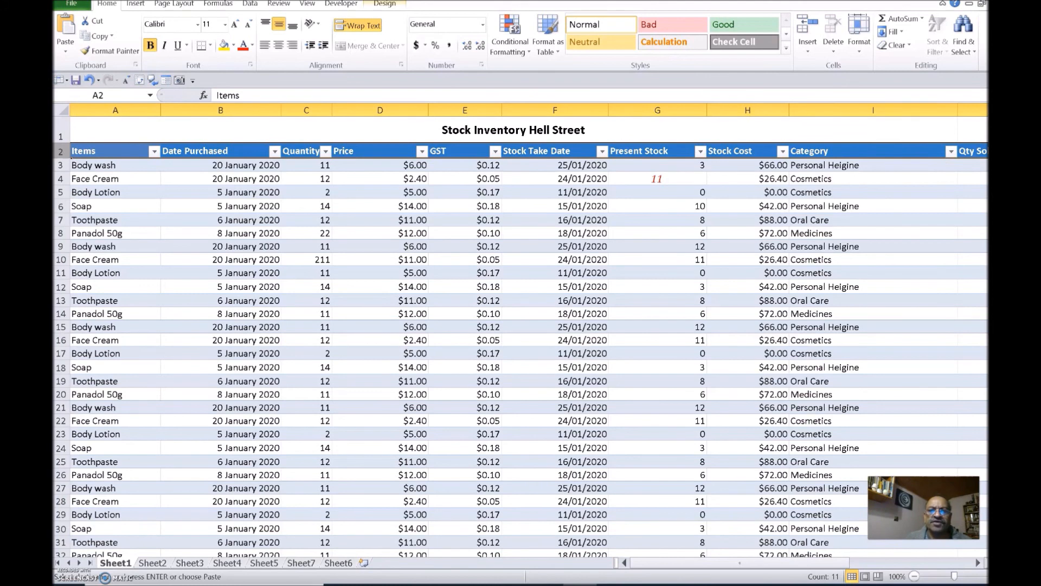
{"action": "left_click", "coordinate": [306, 4]}
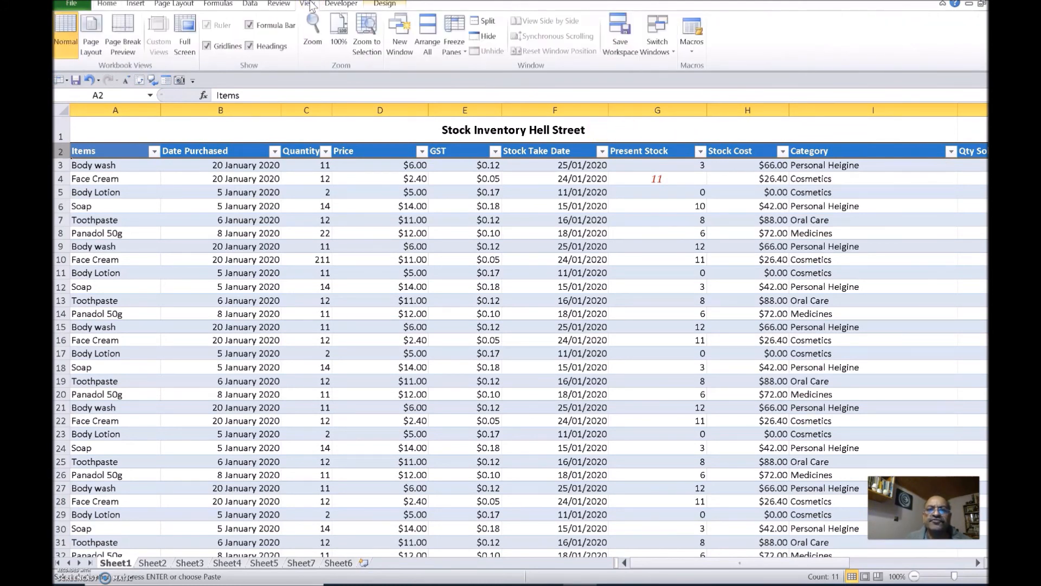
{"action": "left_click", "coordinate": [250, 4]}
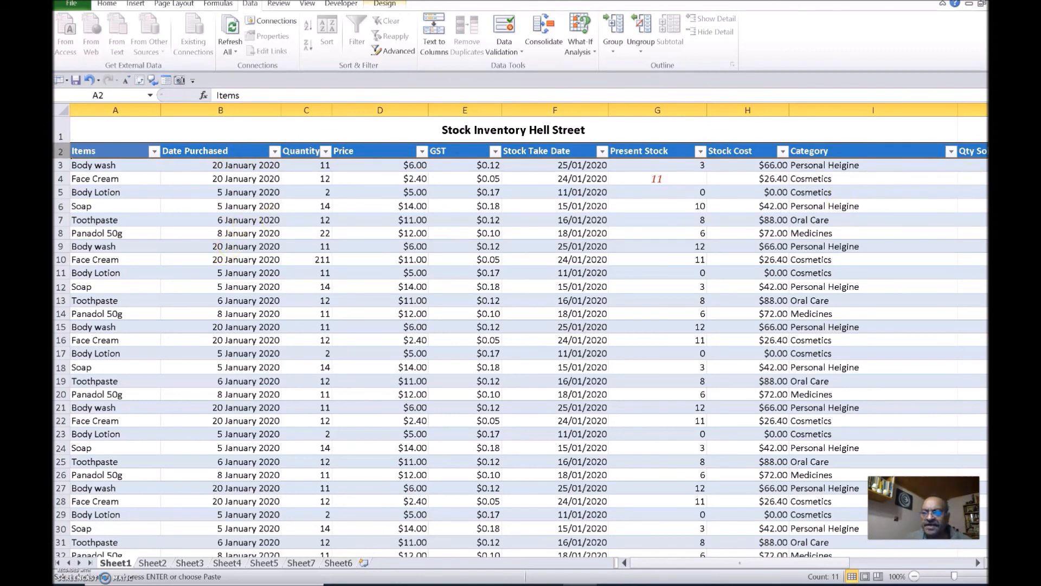
{"action": "left_click_drag", "start_coordinate": [994, 135], "coordinate": [993, 138]}
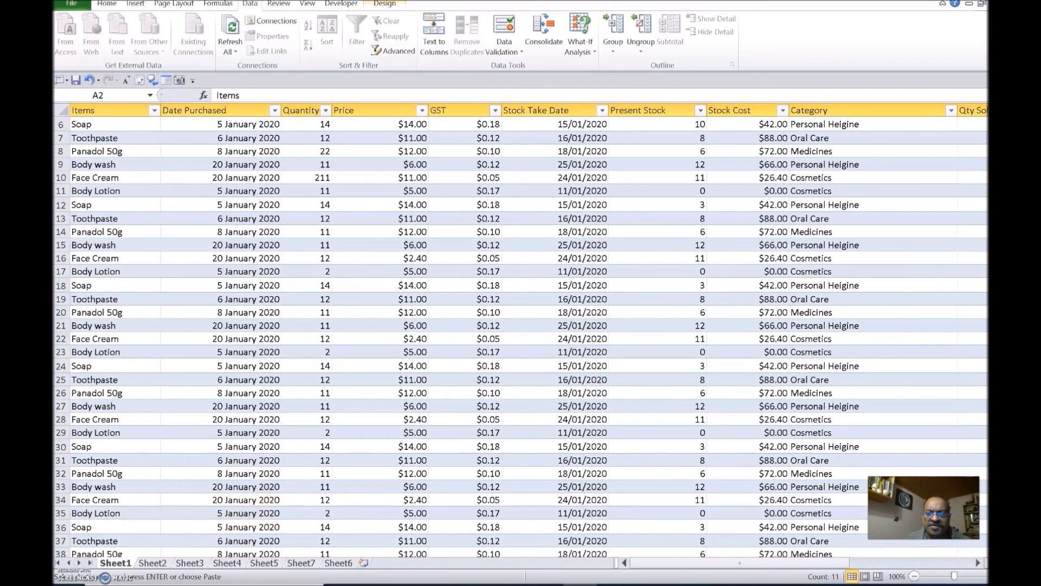
{"action": "left_click_drag", "start_coordinate": [995, 346], "coordinate": [996, 311]}
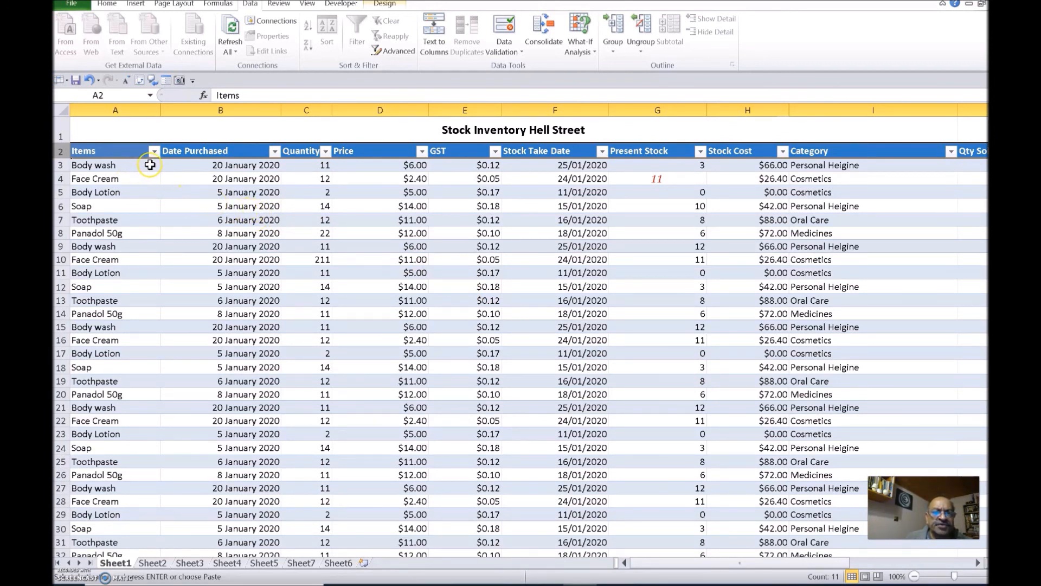
{"action": "left_click", "coordinate": [62, 166]}
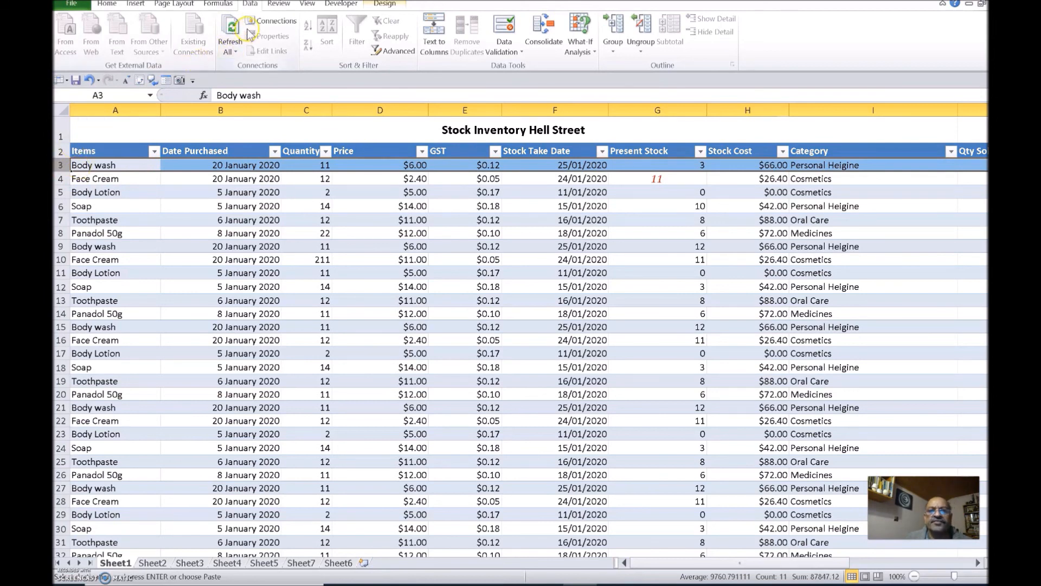
{"action": "left_click", "coordinate": [307, 4]}
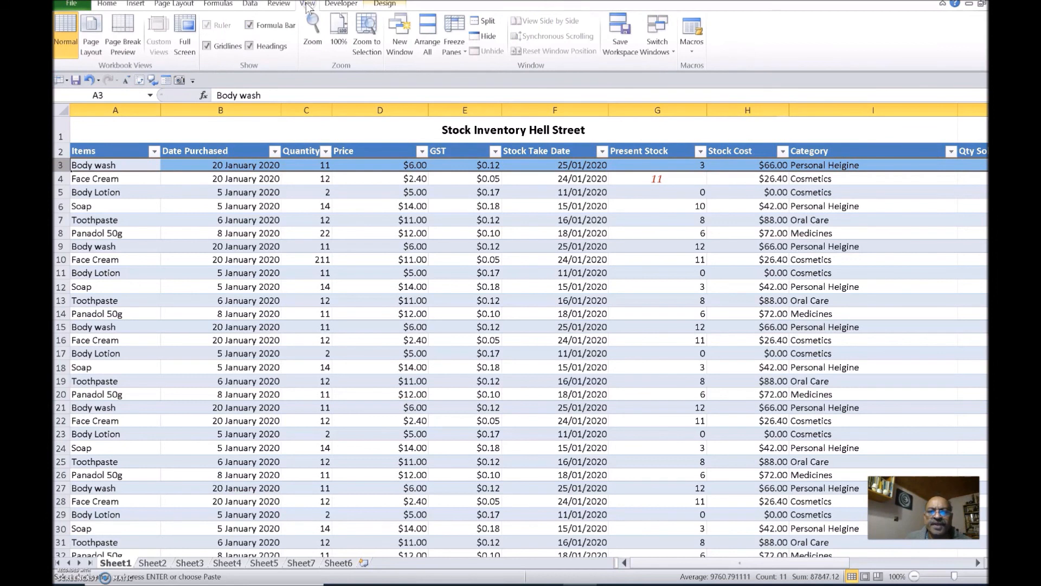
{"action": "left_click", "coordinate": [458, 38]}
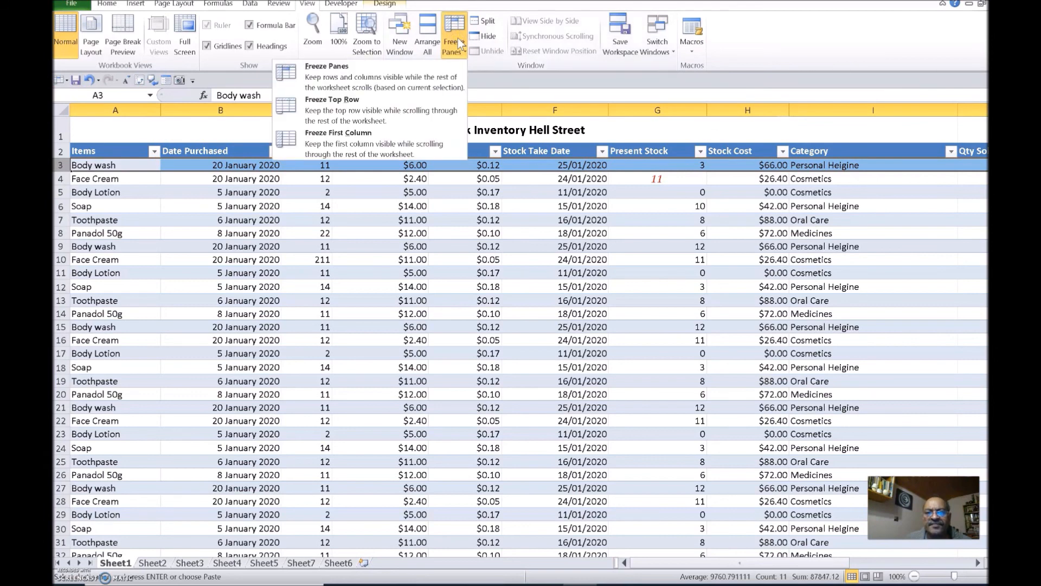
{"action": "left_click", "coordinate": [333, 73]}
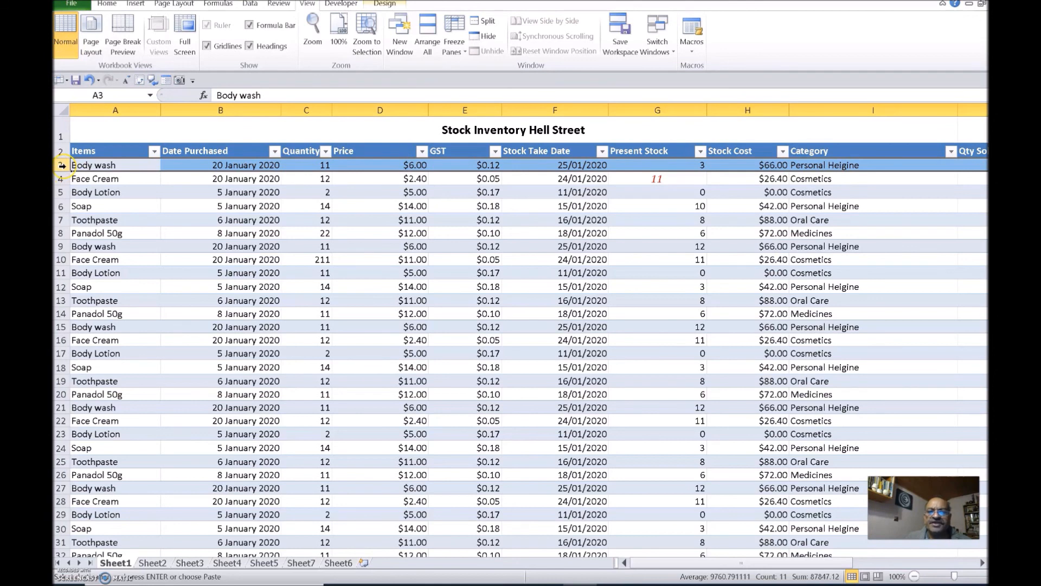
{"action": "left_click_drag", "start_coordinate": [993, 176], "coordinate": [993, 245]}
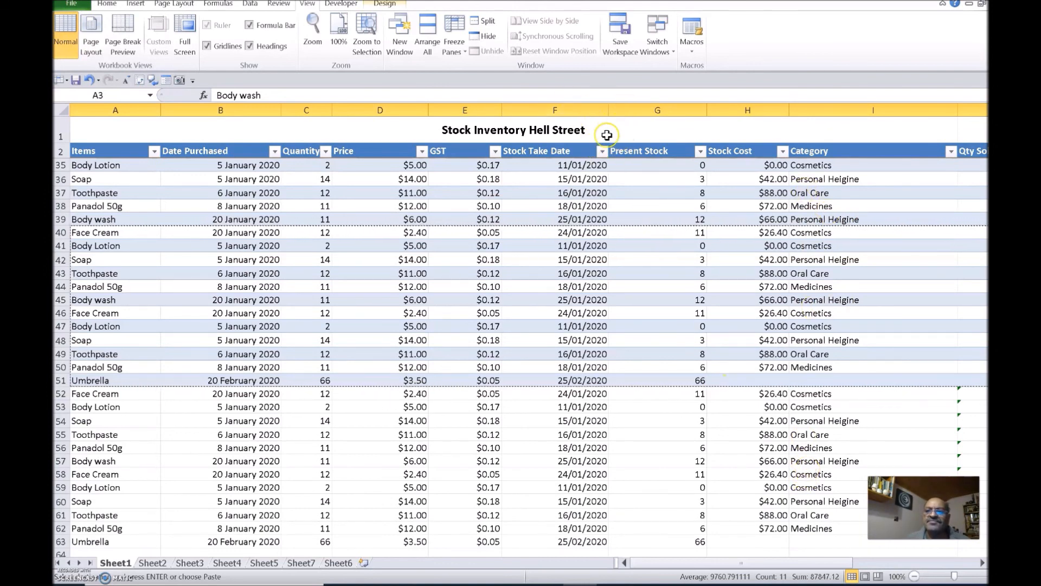
{"action": "left_click_drag", "start_coordinate": [994, 361], "coordinate": [995, 163]}
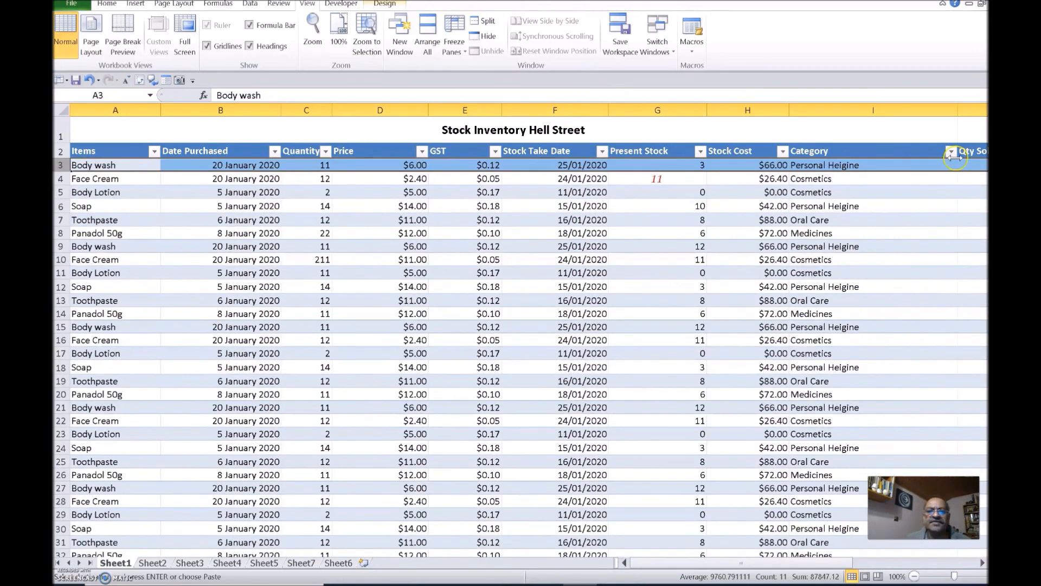